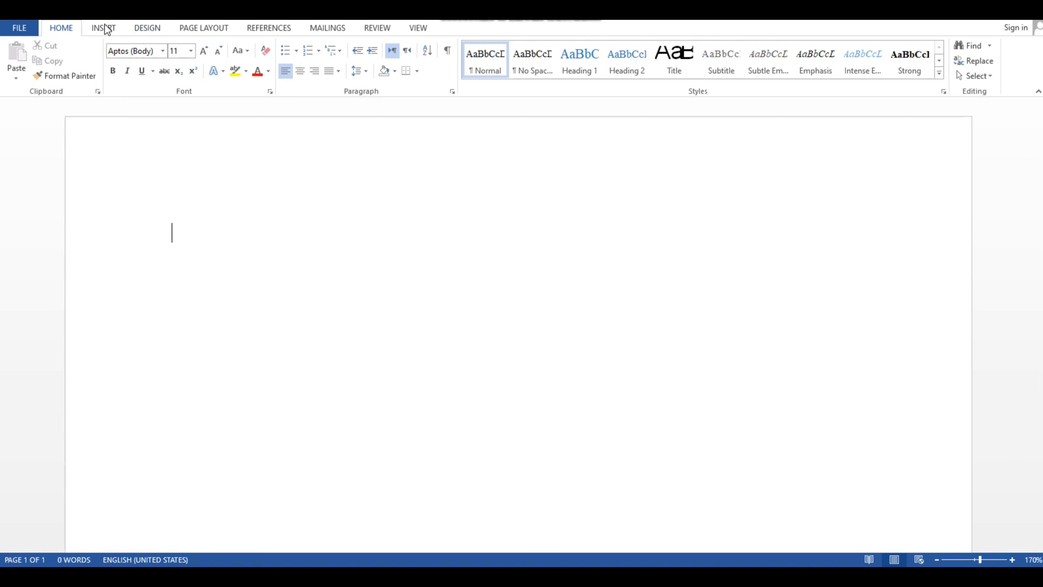
- Insert a table with three columns and three rows into the blank document
{"action": "left_click", "coordinate": [98, 29]}
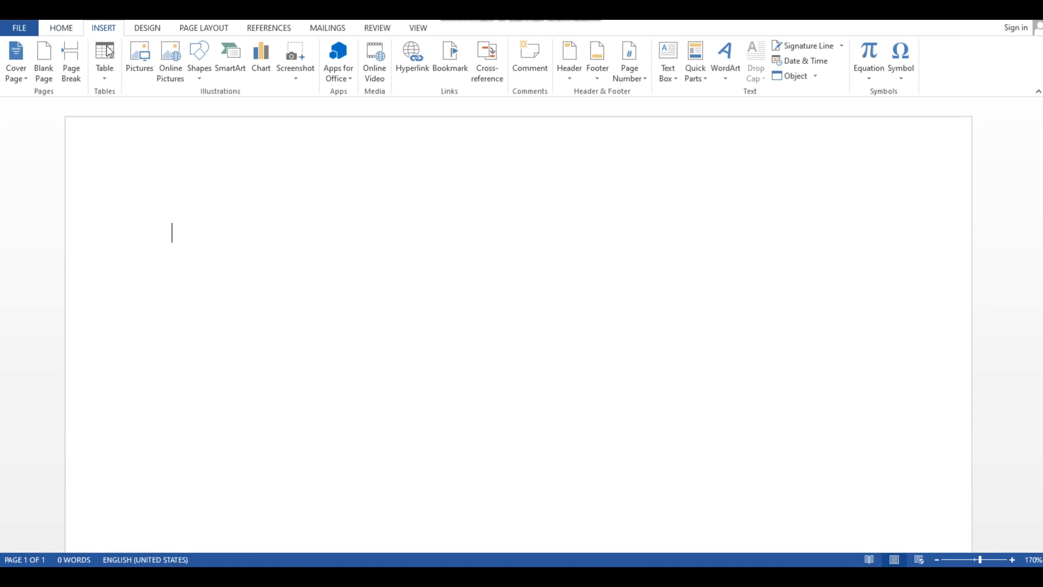
{"action": "left_click", "coordinate": [107, 79]}
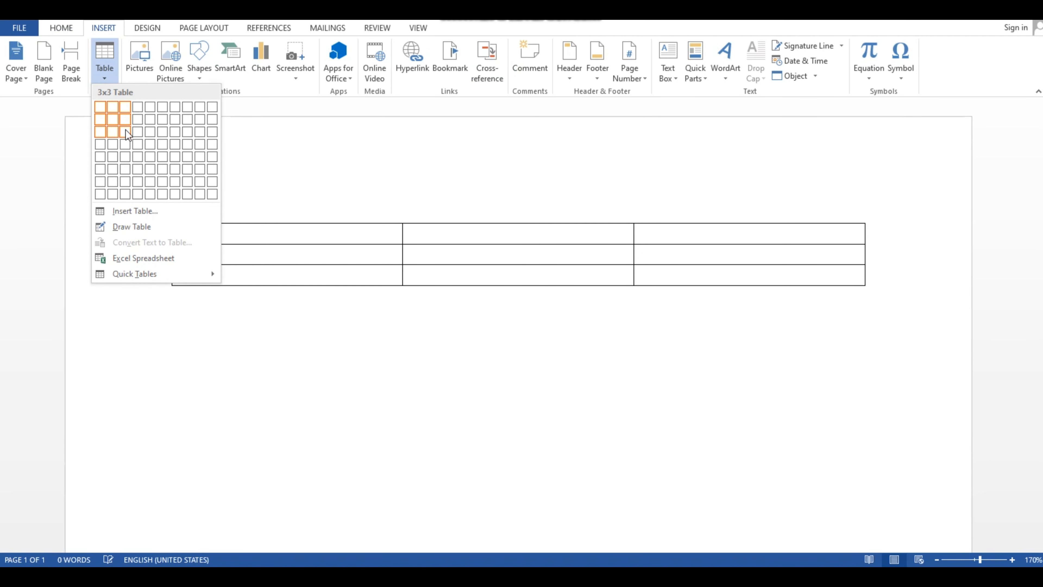
{"action": "left_click", "coordinate": [126, 130]}
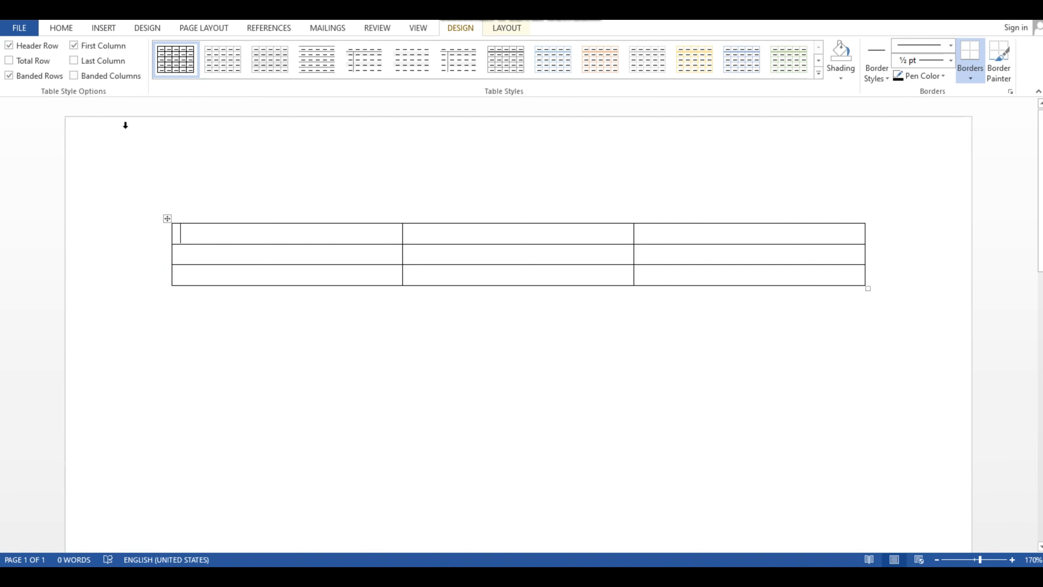
{"action": "left_click", "coordinate": [219, 353]}
- Apply the orange grid table style with a solid header row and light orange banding to the whole table
{"action": "mouse_move", "coordinate": [160, 233]}
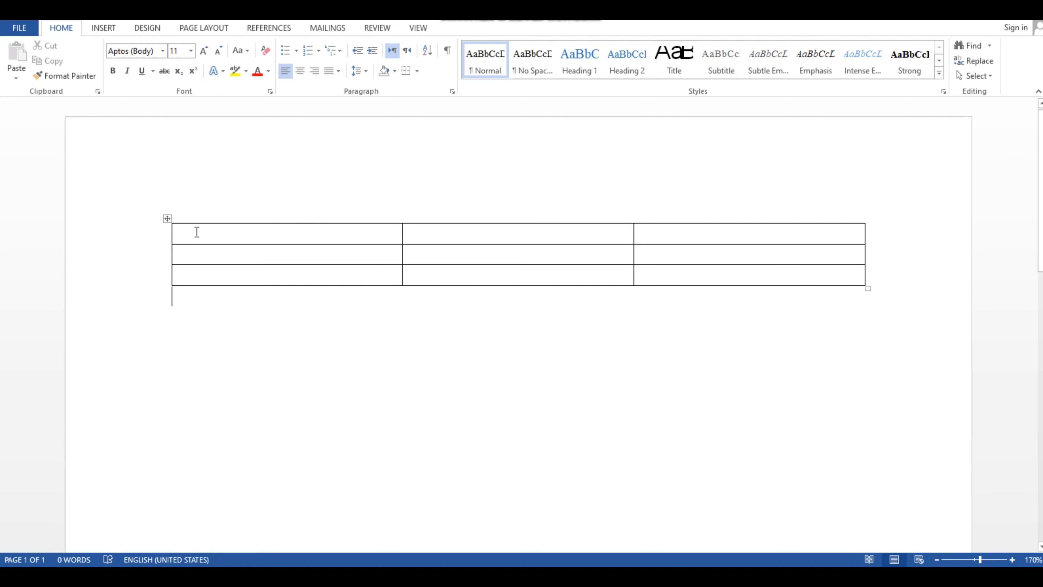
{"action": "left_click", "coordinate": [167, 218]}
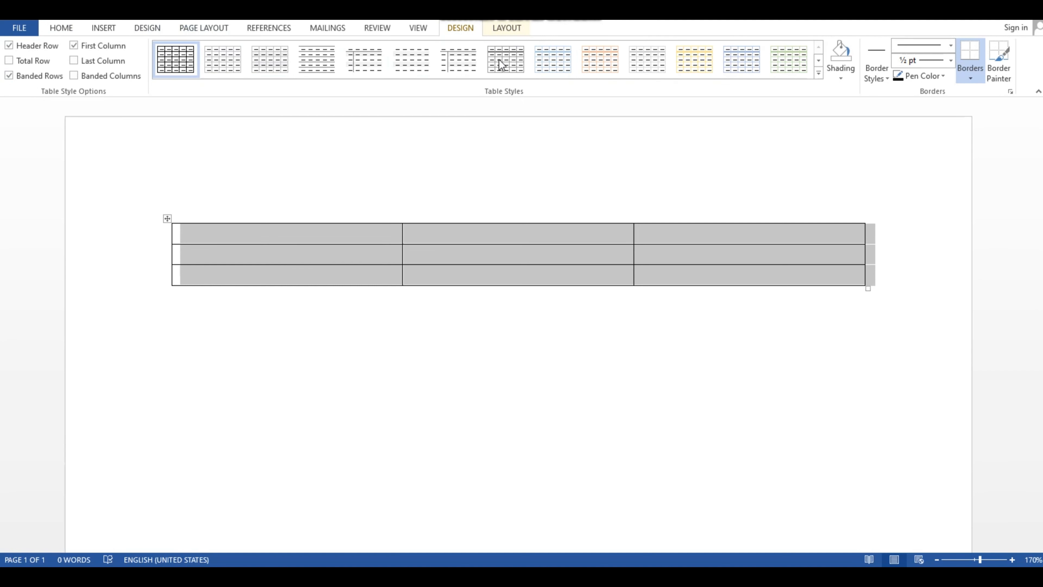
{"action": "left_click", "coordinate": [821, 76]}
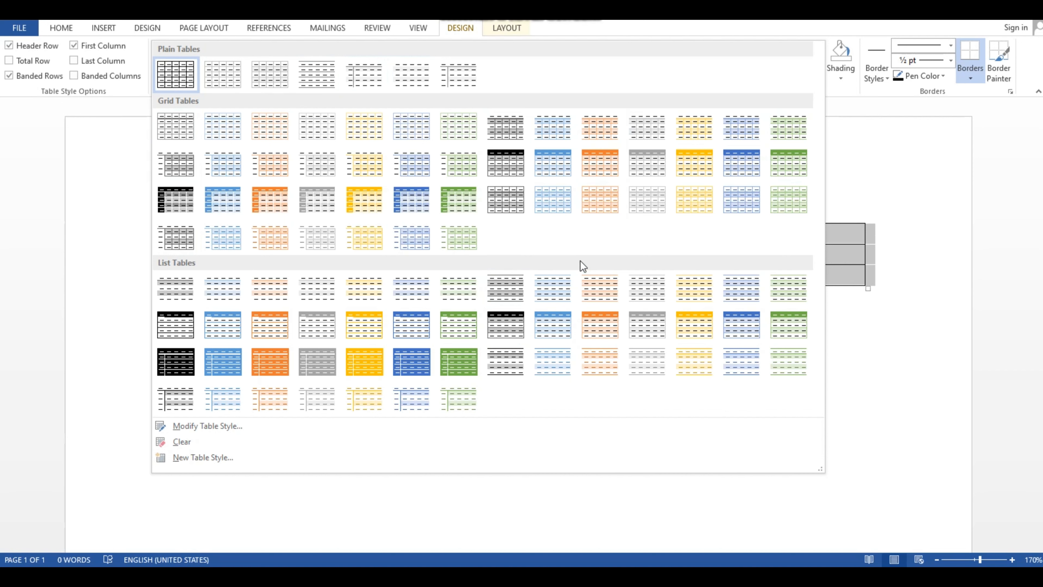
{"action": "left_click", "coordinate": [588, 171]}
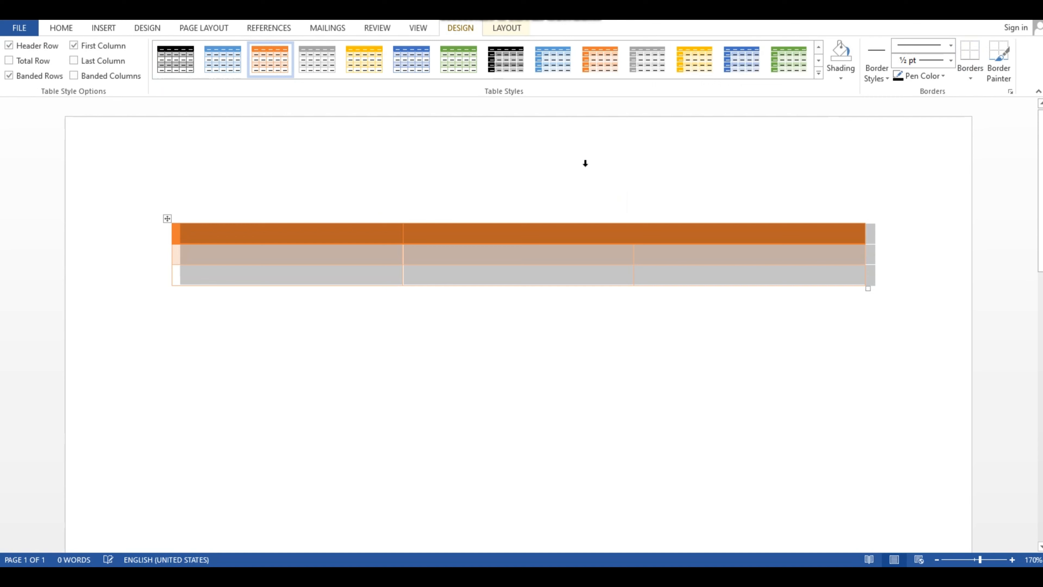
{"action": "left_click", "coordinate": [589, 287]}
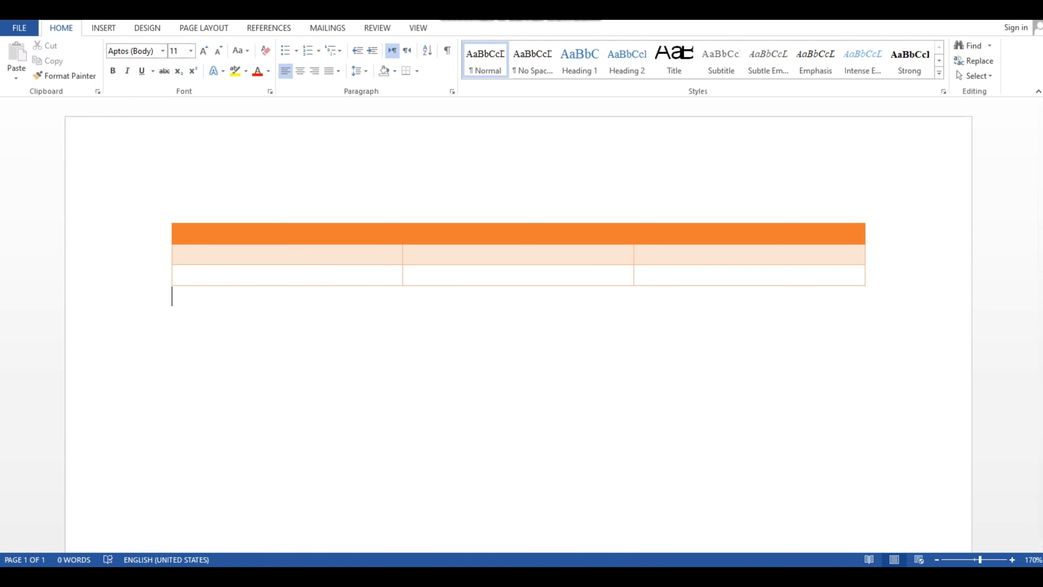
- Add a blank line below the orange table and insert a 4x4 table there
{"action": "key", "text": "Return"}
{"action": "left_click", "coordinate": [121, 27]}
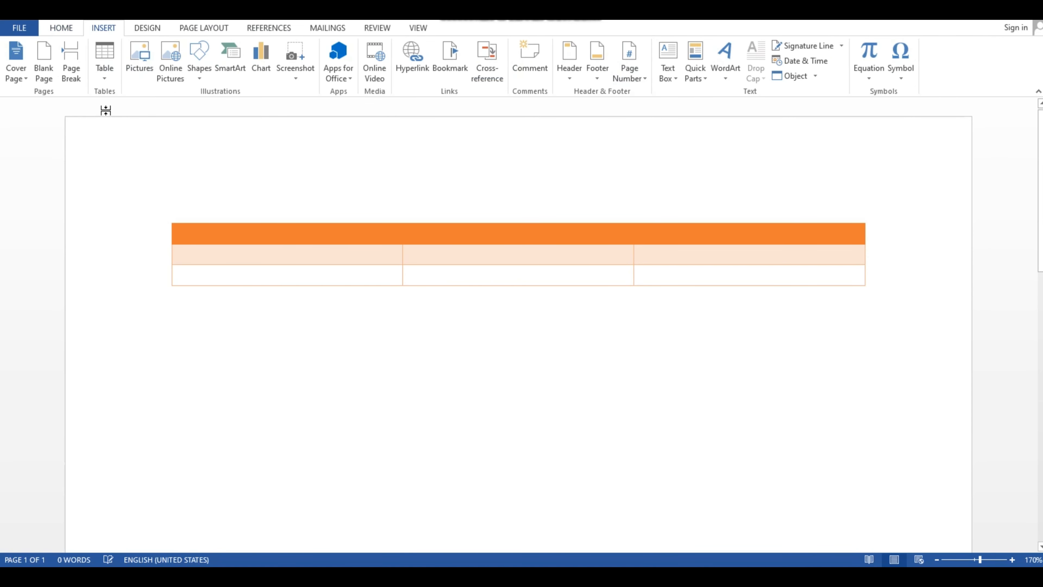
{"action": "left_click", "coordinate": [105, 74]}
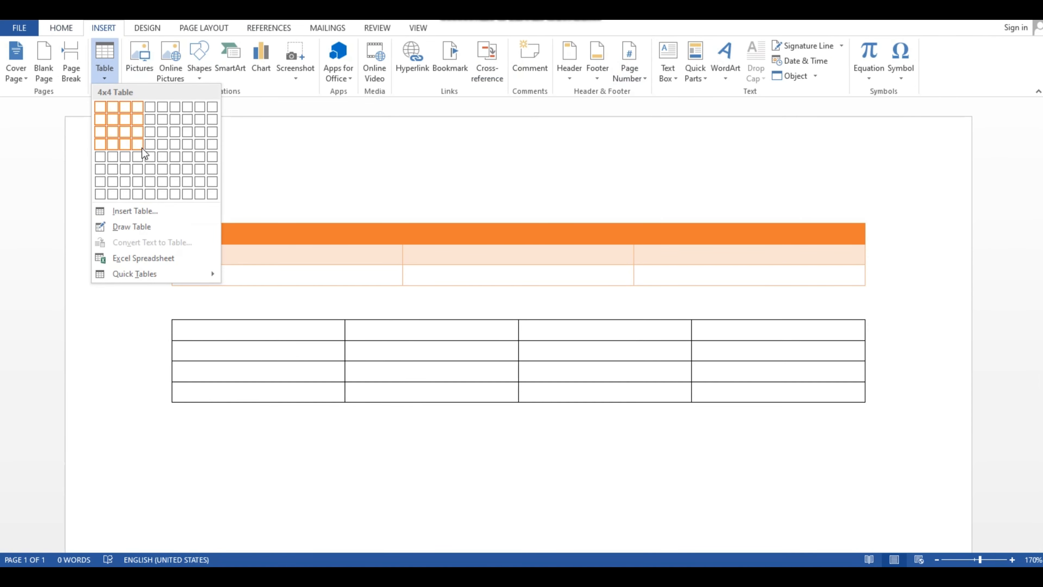
{"action": "left_click", "coordinate": [139, 139]}
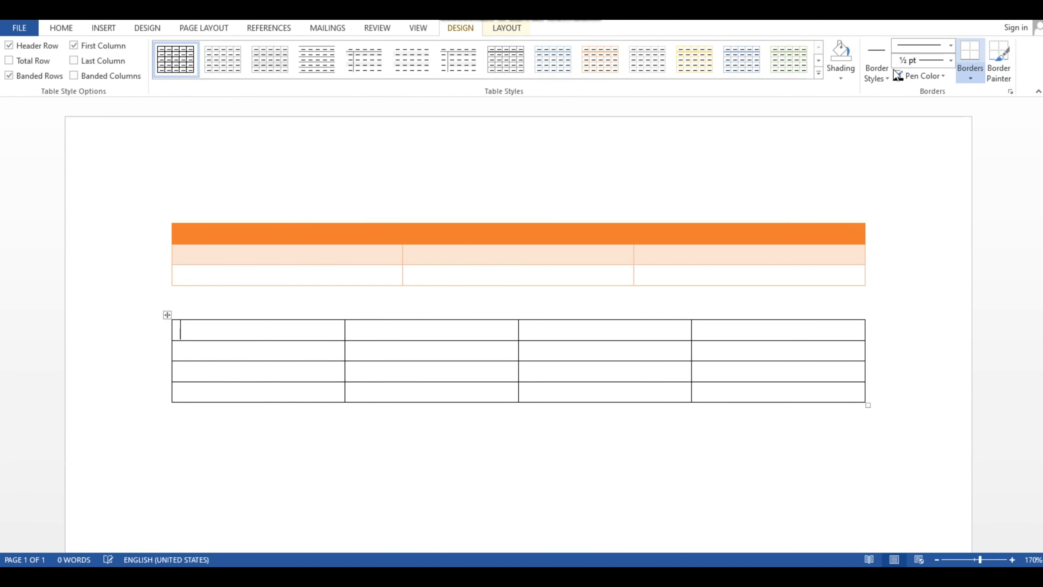
- Apply the black grid table style with a solid header row, solid first column and grey banding to the 4x4 table
{"action": "left_click", "coordinate": [832, 75]}
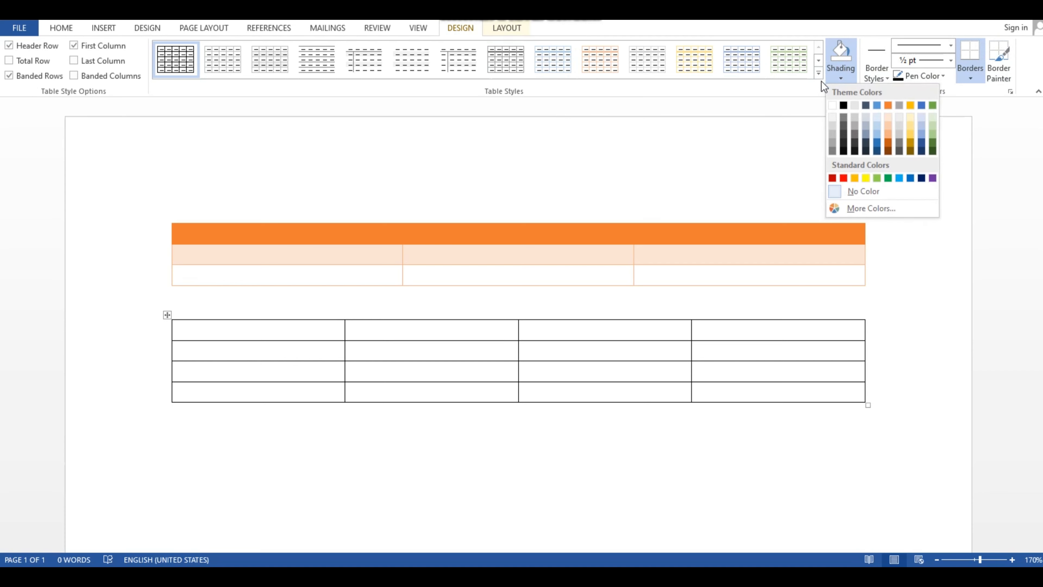
{"action": "left_click", "coordinate": [819, 74]}
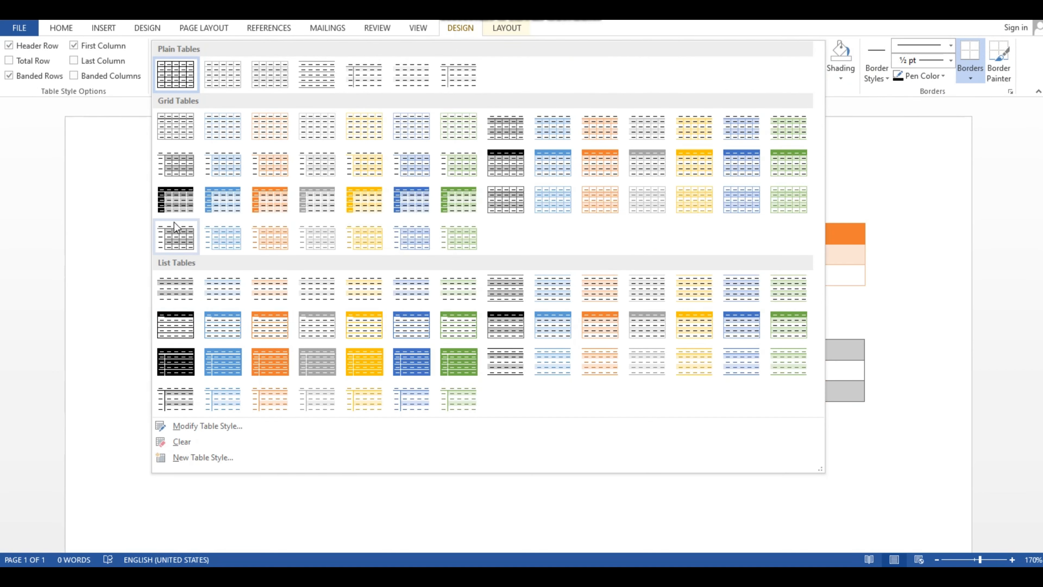
{"action": "left_click", "coordinate": [176, 207]}
{"action": "left_click", "coordinate": [359, 485]}
{"action": "scroll", "coordinate": [542, 379], "scroll_direction": "down", "scroll_amount": 2}
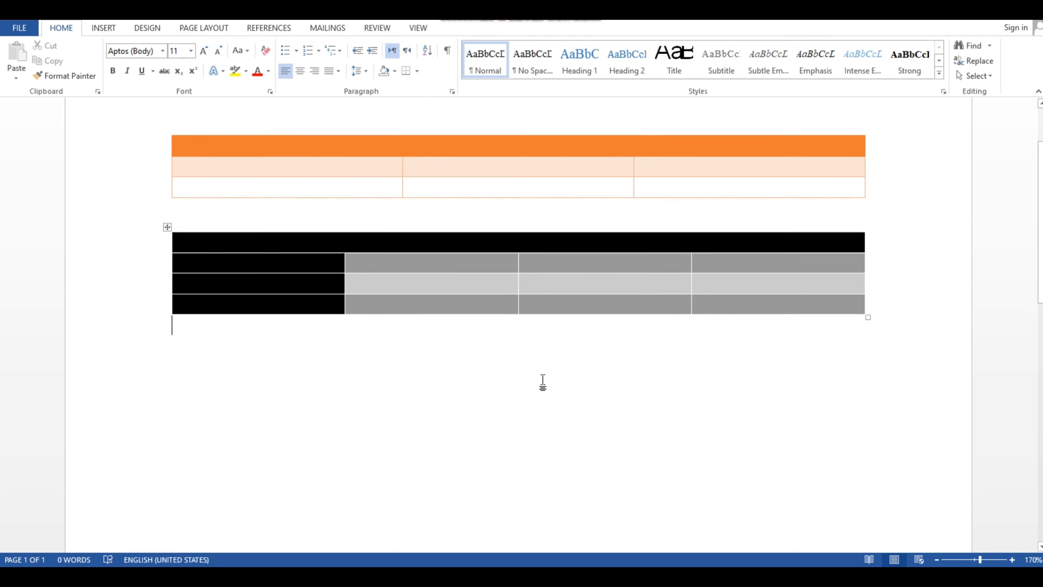
{"action": "scroll", "coordinate": [481, 380], "scroll_direction": "up", "scroll_amount": 2}
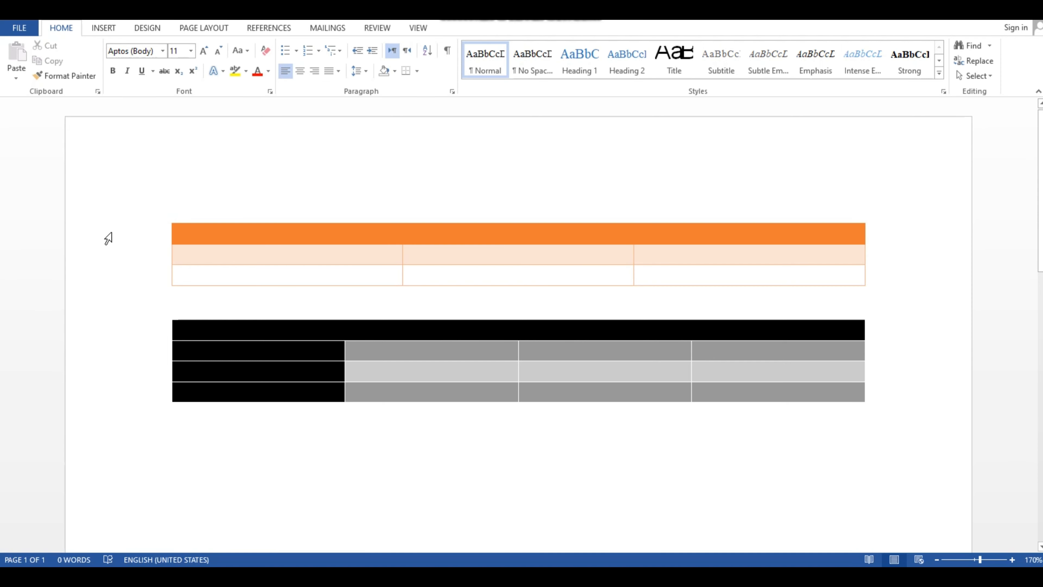
- Insert another 4x4 table below the black table, leaving a blank line between them
{"action": "left_click", "coordinate": [104, 28]}
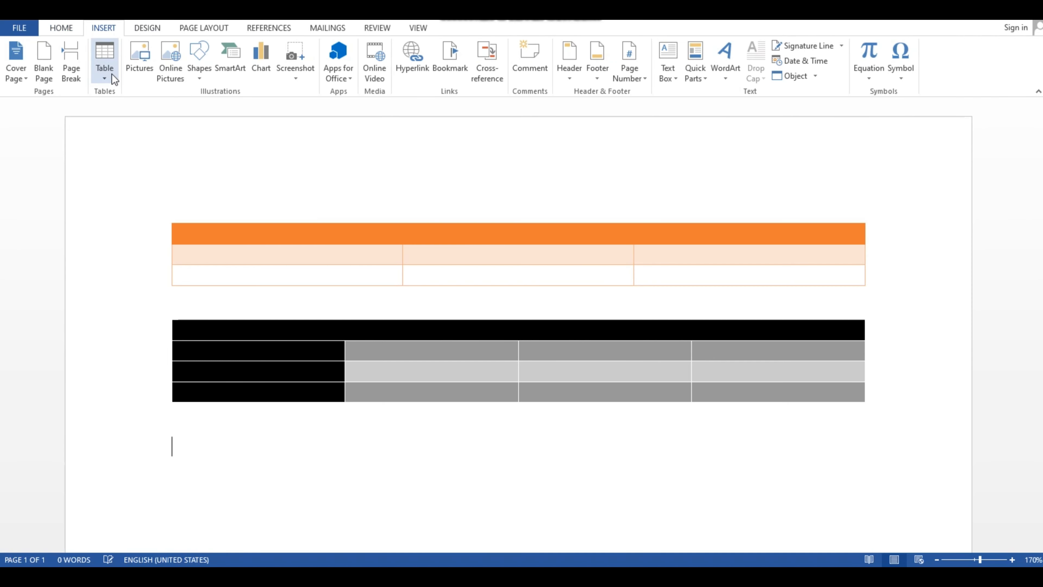
{"action": "left_click", "coordinate": [108, 68]}
{"action": "left_click", "coordinate": [139, 146]}
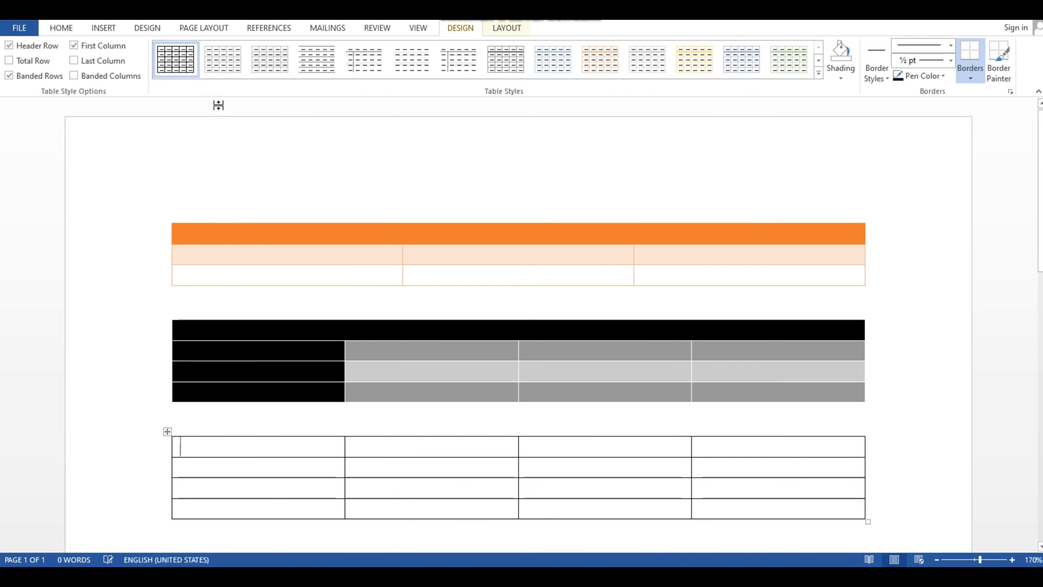
{"action": "scroll", "coordinate": [285, 170], "scroll_direction": "down", "scroll_amount": 2}
{"action": "scroll", "coordinate": [284, 168], "scroll_direction": "up", "scroll_amount": 2}
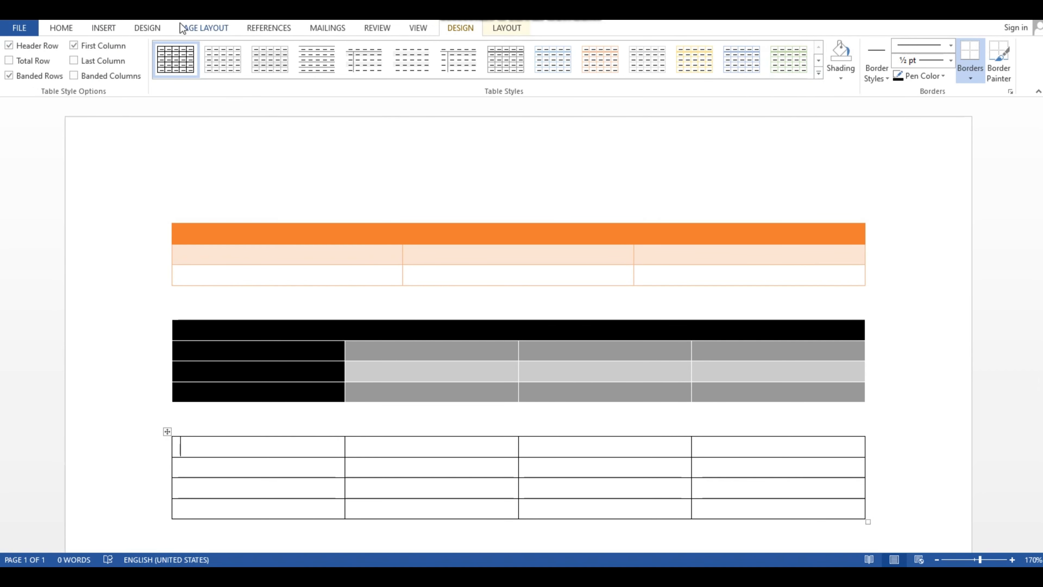
- Apply the blue grid table style with a solid header row and light blue banding to the third table
{"action": "left_click", "coordinate": [822, 78]}
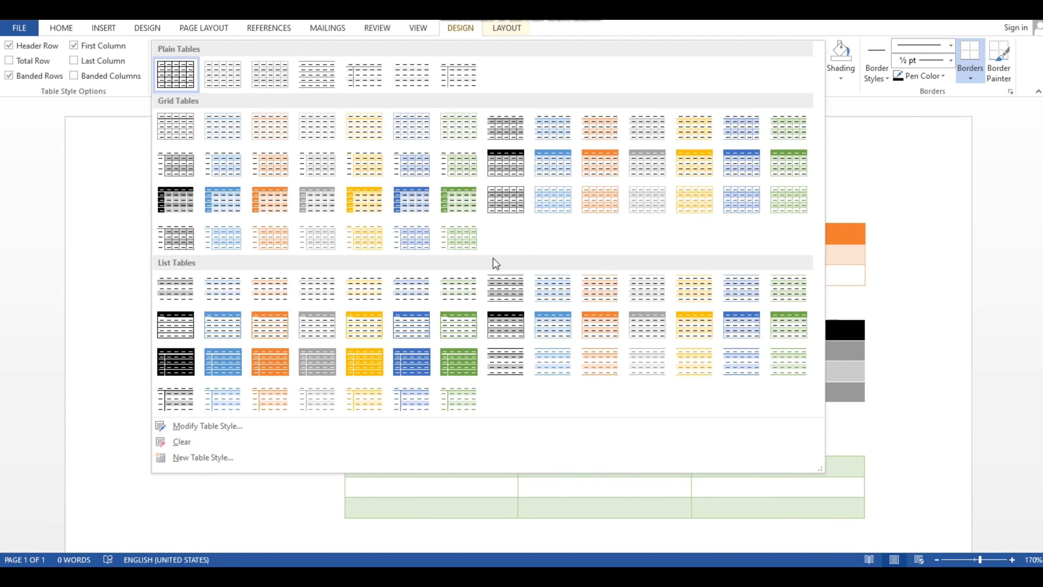
{"action": "left_click", "coordinate": [556, 172]}
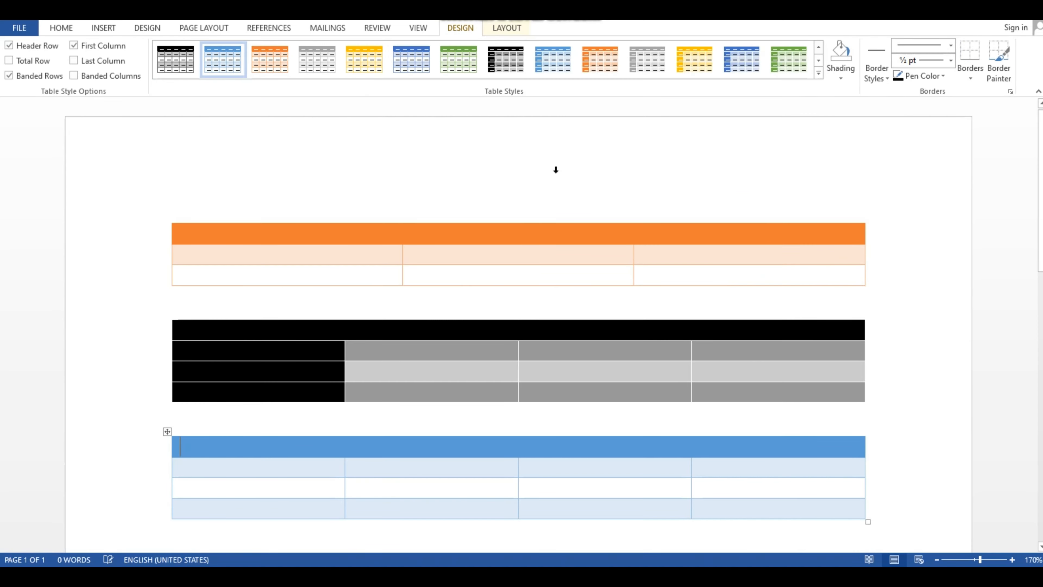
{"action": "scroll", "coordinate": [554, 168], "scroll_direction": "down", "scroll_amount": 2}
{"action": "left_click", "coordinate": [907, 414]}
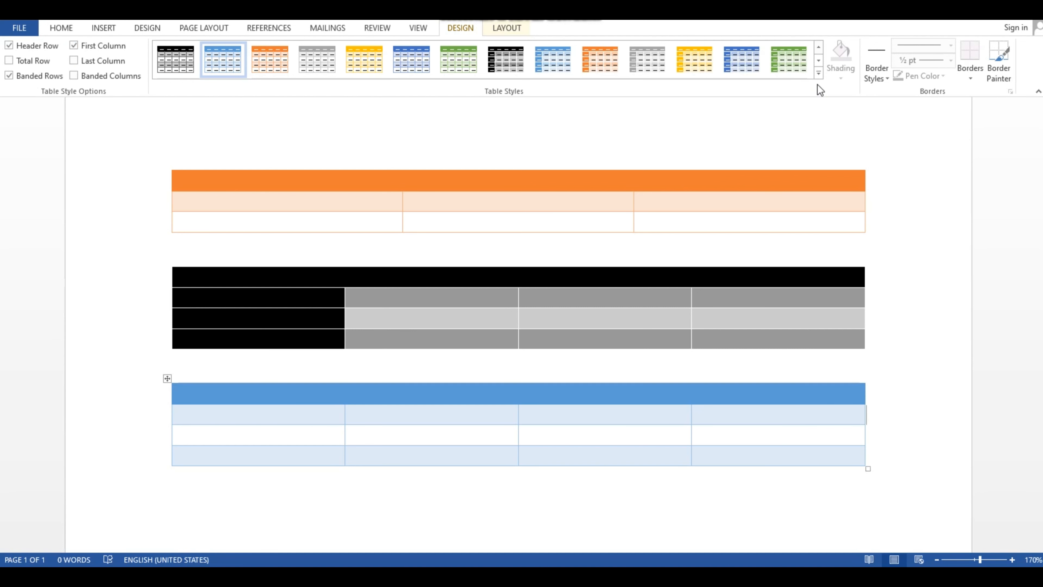
- Insert a table with five columns and four rows below the blue table, leaving a blank line between them
{"action": "scroll", "coordinate": [929, 320], "scroll_direction": "down", "scroll_amount": 4}
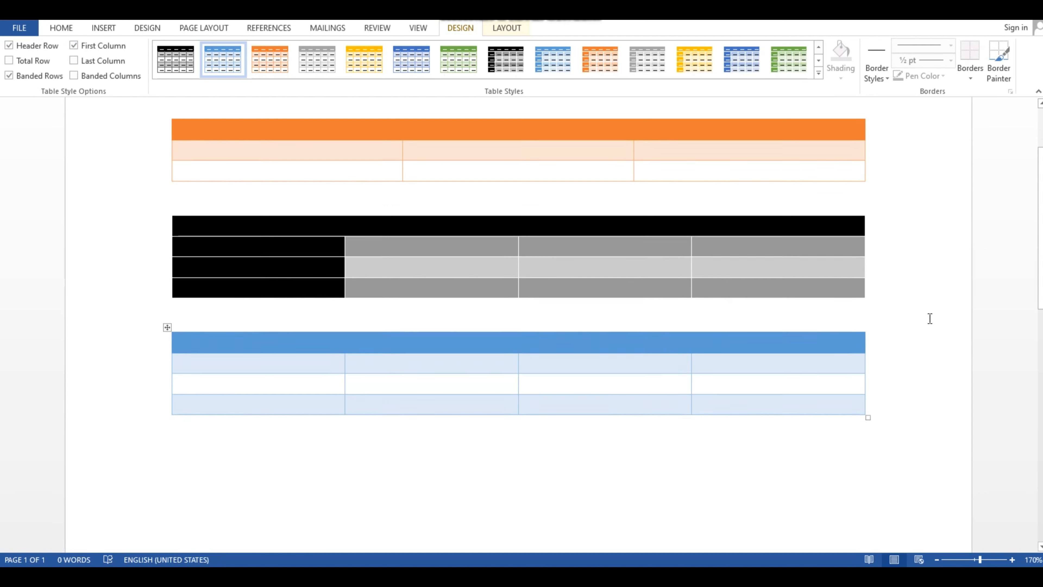
{"action": "left_click", "coordinate": [167, 357]}
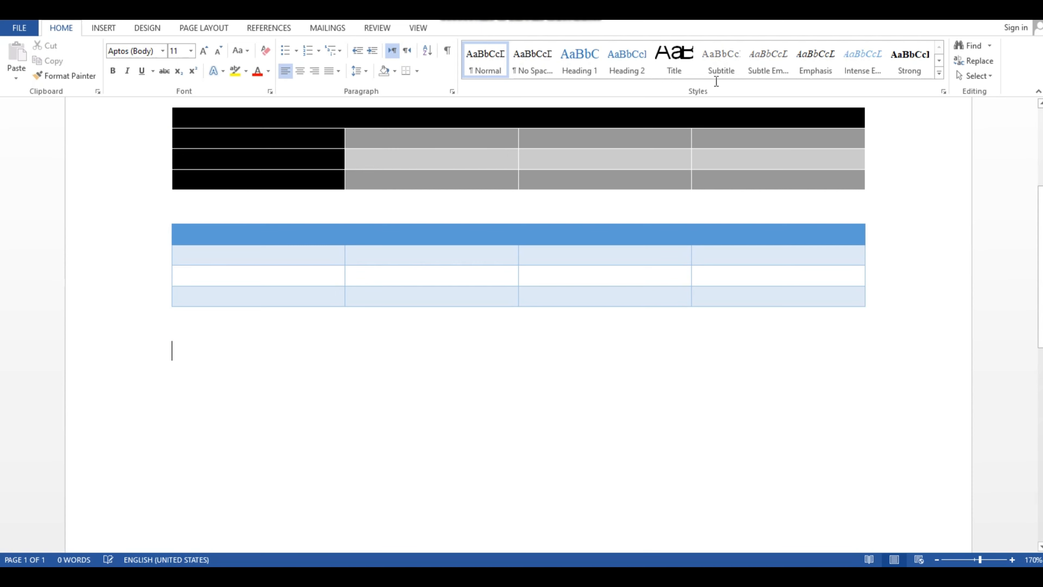
{"action": "left_click", "coordinate": [101, 29]}
{"action": "left_click", "coordinate": [103, 68]}
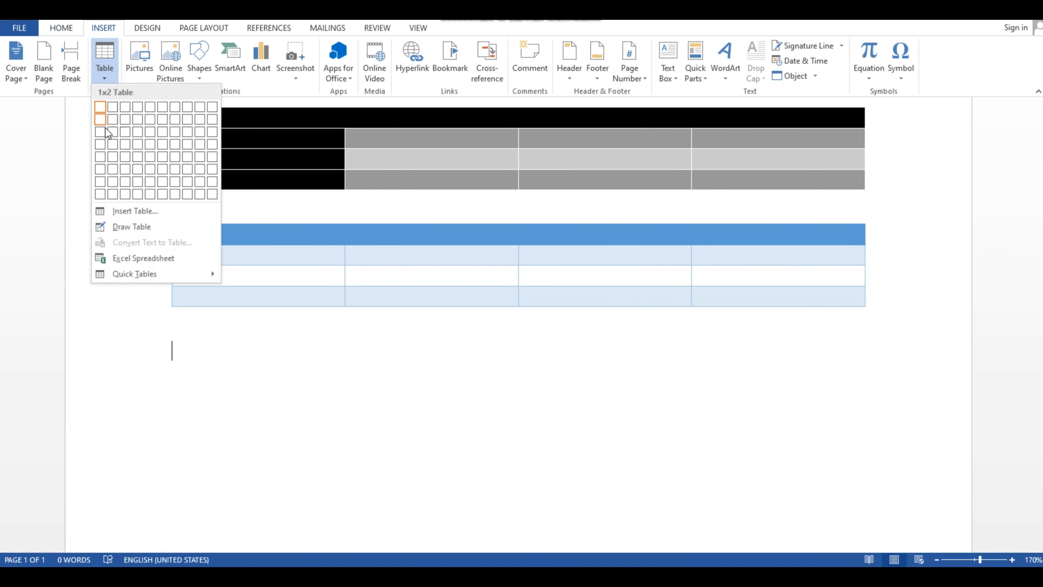
{"action": "left_click", "coordinate": [151, 144]}
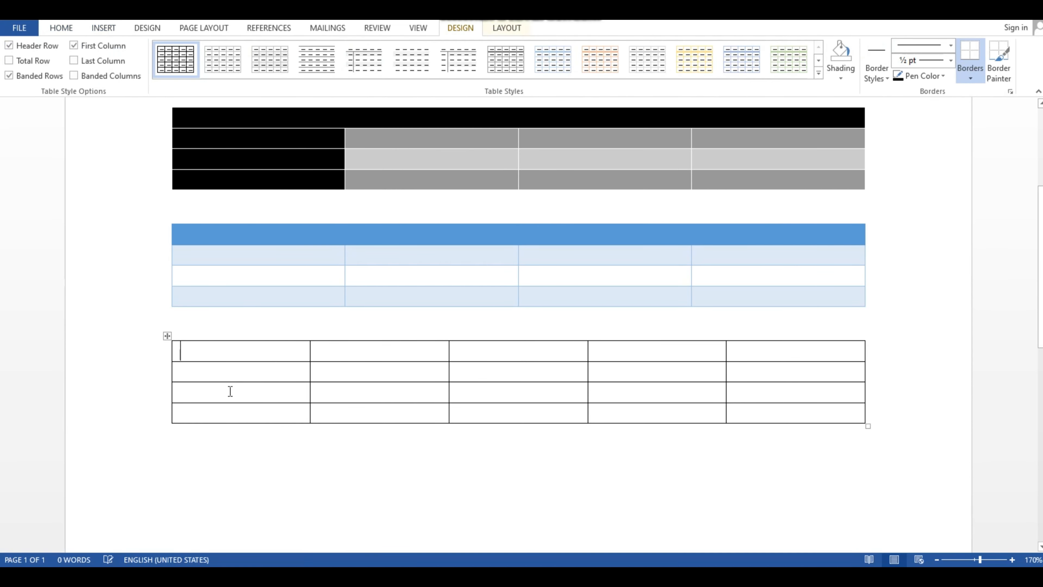
{"action": "left_click", "coordinate": [221, 452]}
{"action": "scroll", "coordinate": [655, 358], "scroll_direction": "up", "scroll_amount": 3}
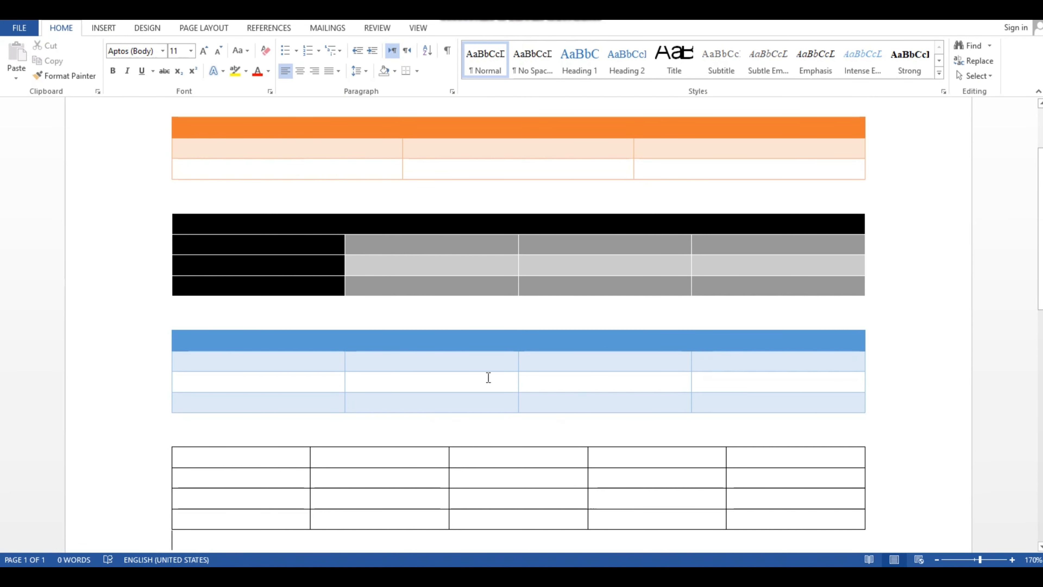
{"action": "scroll", "coordinate": [629, 247], "scroll_direction": "down", "scroll_amount": 4}
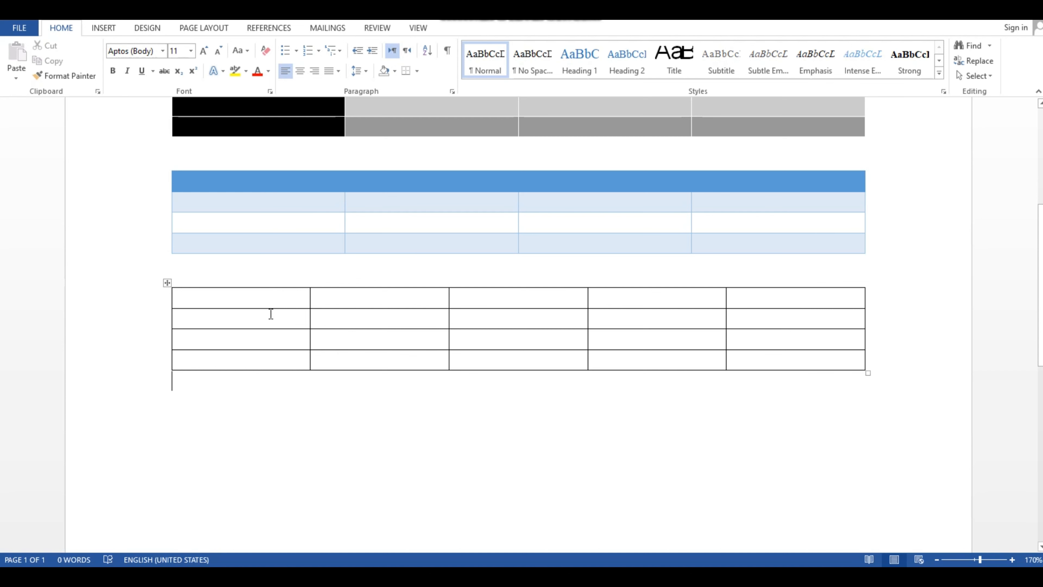
{"action": "left_click_drag", "start_coordinate": [259, 296], "coordinate": [752, 369]}
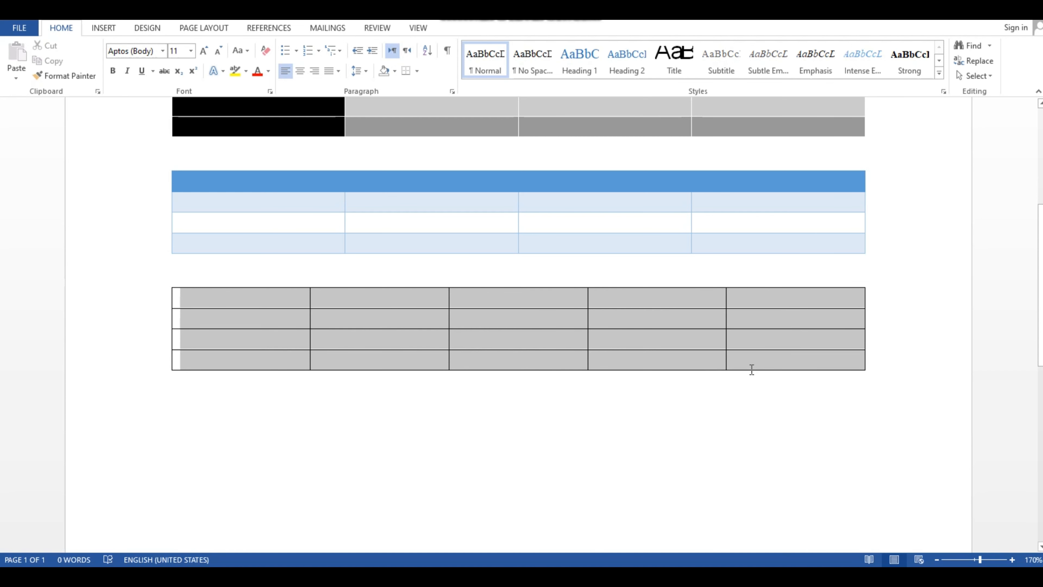
{"action": "left_click_drag", "start_coordinate": [752, 369], "coordinate": [749, 369]}
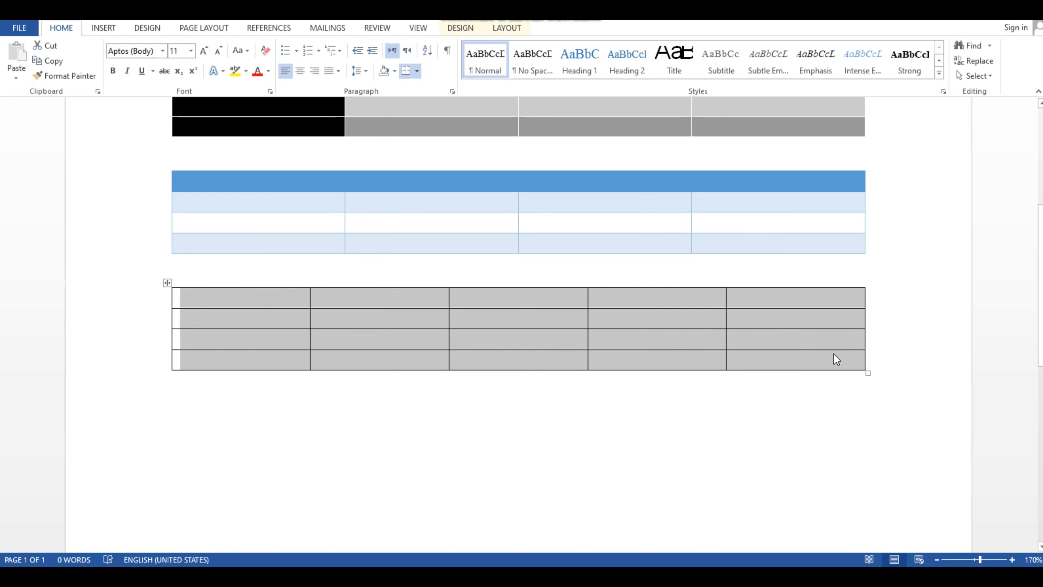
{"action": "left_click", "coordinate": [792, 345]}
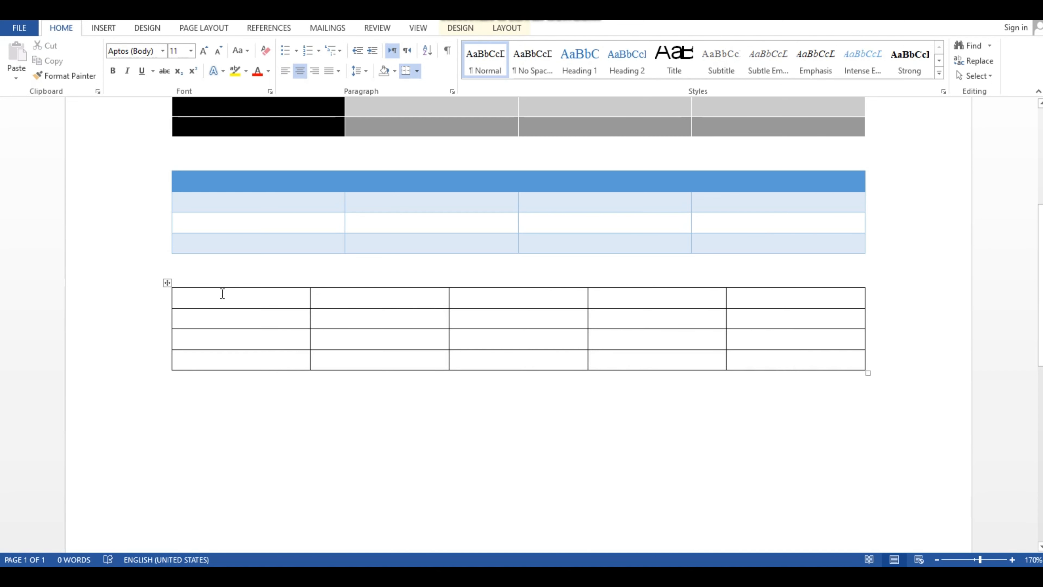
{"action": "left_click_drag", "start_coordinate": [224, 293], "coordinate": [863, 367]}
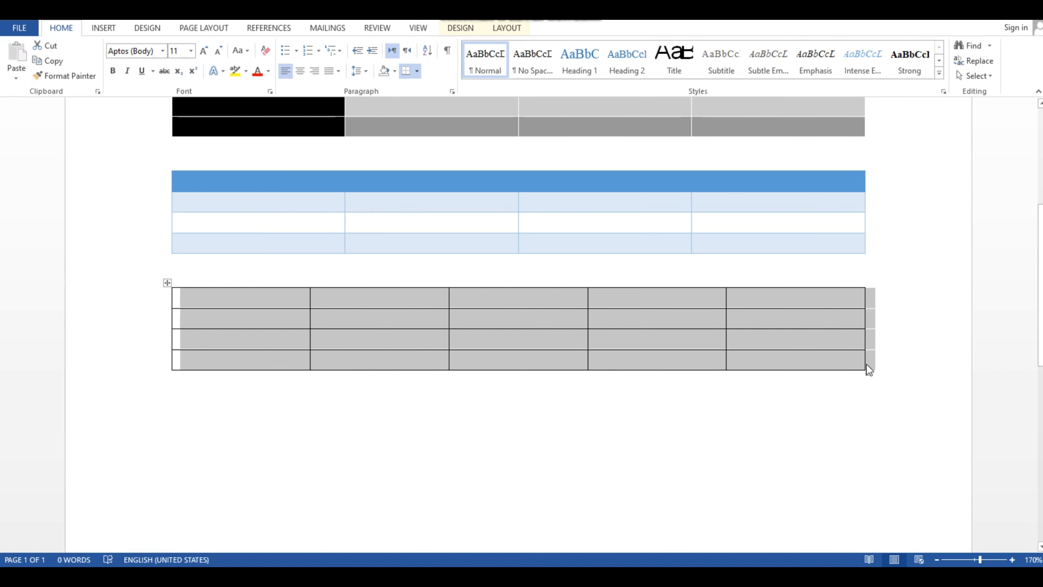
{"action": "left_click", "coordinate": [628, 410]}
- Try standard yellow paragraph shading on the entire unstyled five-column table and undo it
{"action": "left_click_drag", "start_coordinate": [247, 307], "coordinate": [947, 396]}
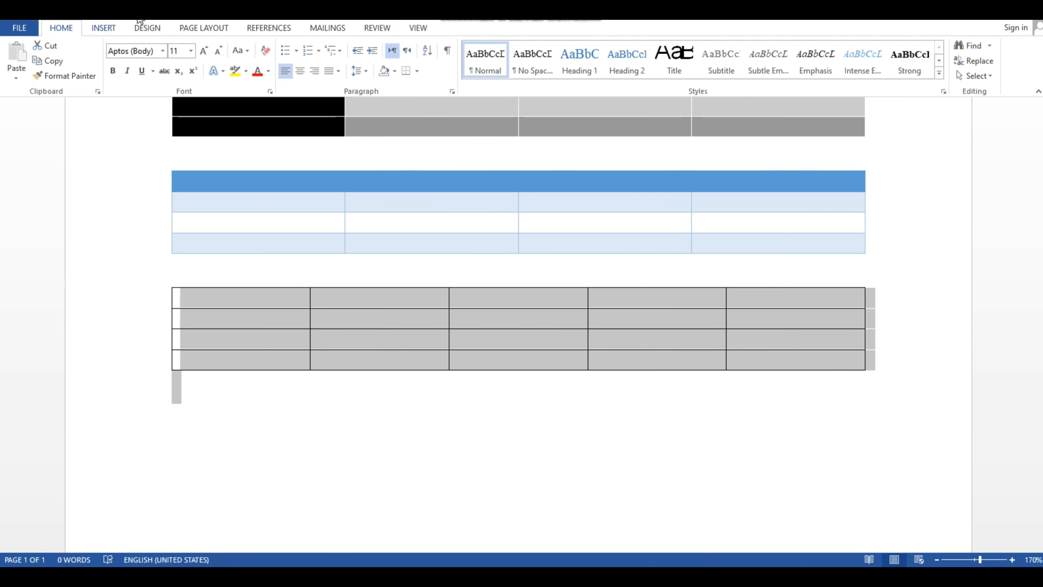
{"action": "left_click", "coordinate": [394, 73]}
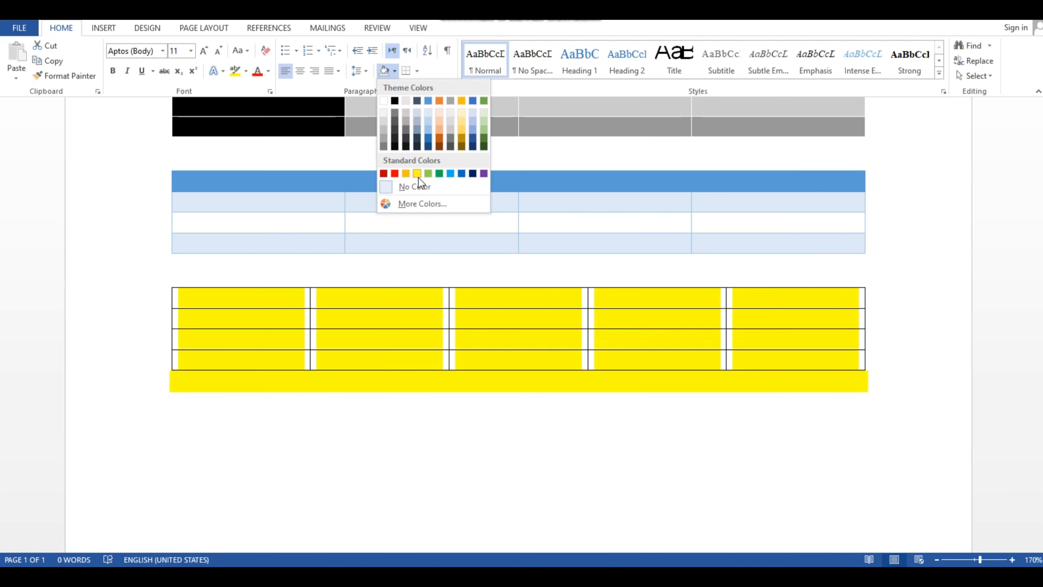
{"action": "left_click", "coordinate": [417, 173]}
{"action": "left_click", "coordinate": [393, 405]}
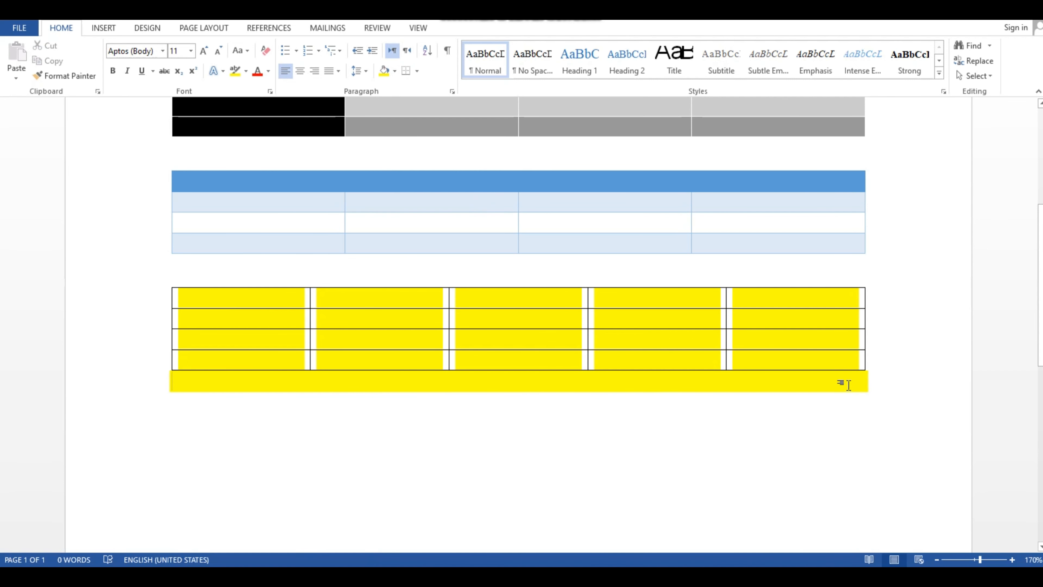
{"action": "key", "text": "ctrl+z"}
{"action": "left_click", "coordinate": [438, 444]}
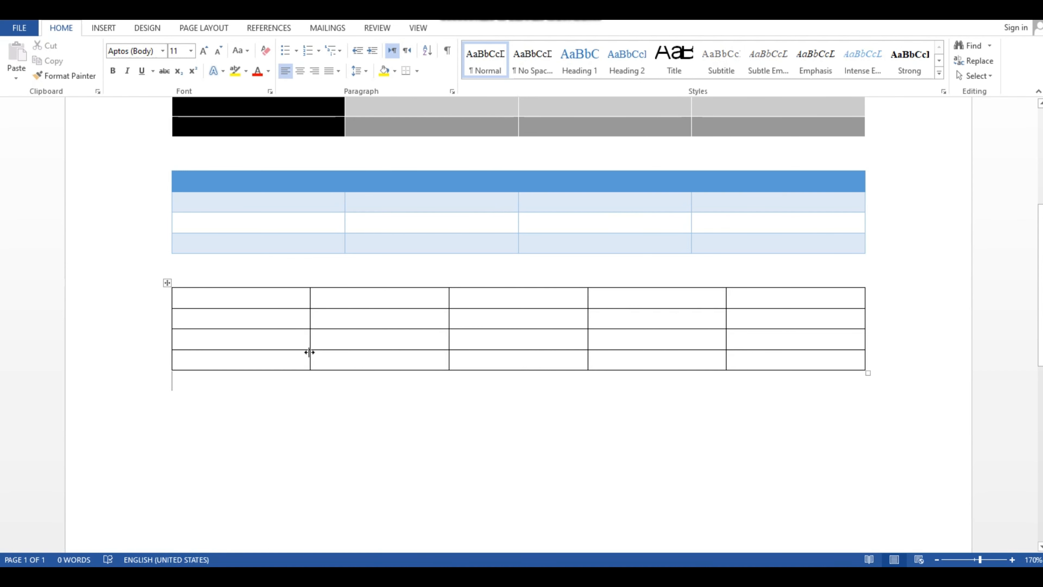
- Apply yellow shading to all cells of the unstyled five-column, four-row table below the blue banded table
{"action": "left_click_drag", "start_coordinate": [191, 293], "coordinate": [739, 353]}
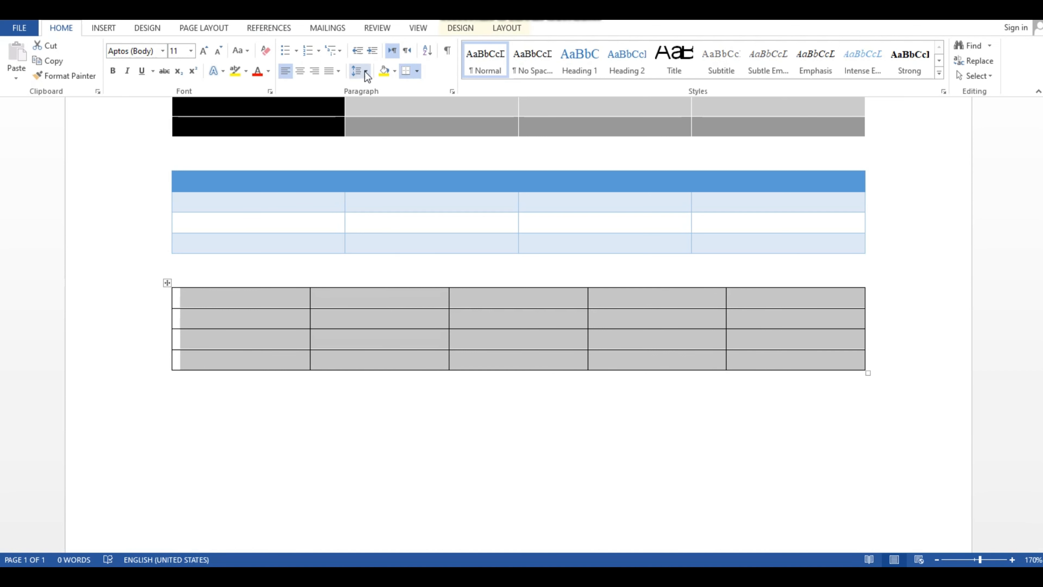
{"action": "left_click", "coordinate": [385, 72]}
{"action": "left_click", "coordinate": [388, 387]}
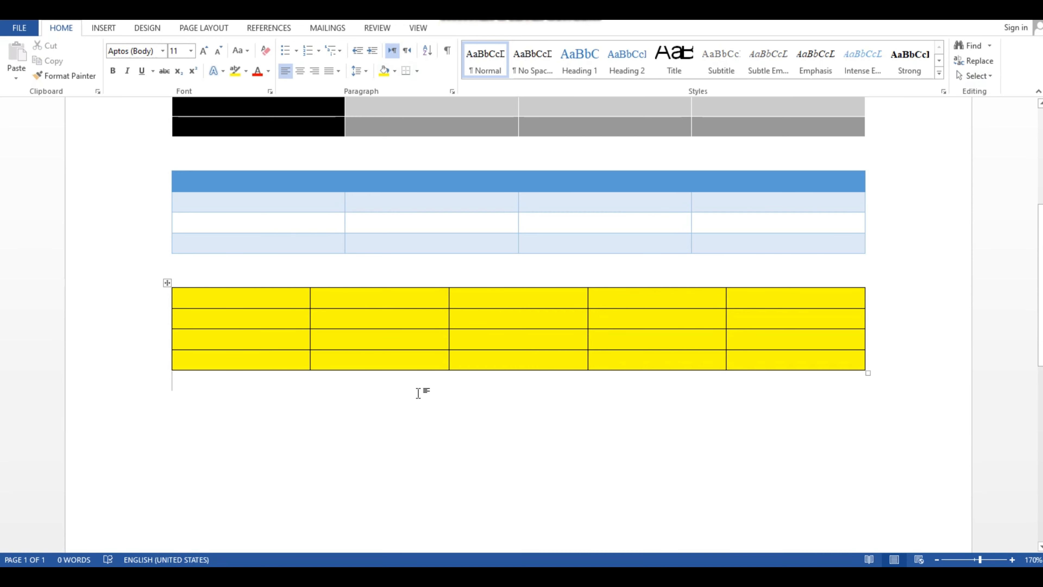
{"action": "scroll", "coordinate": [418, 393], "scroll_direction": "up", "scroll_amount": 2}
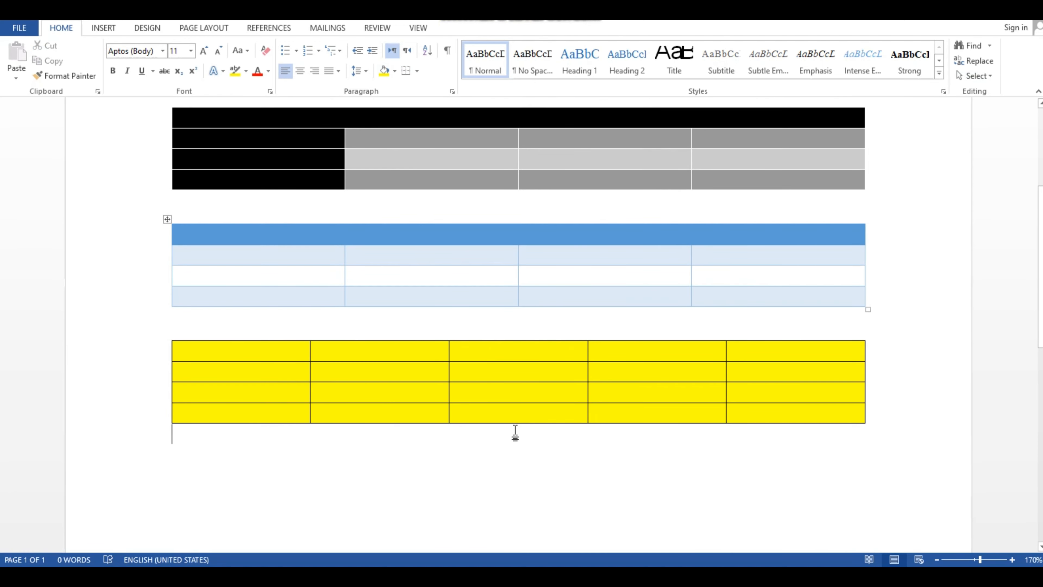
{"action": "scroll", "coordinate": [515, 433], "scroll_direction": "down", "scroll_amount": 2}
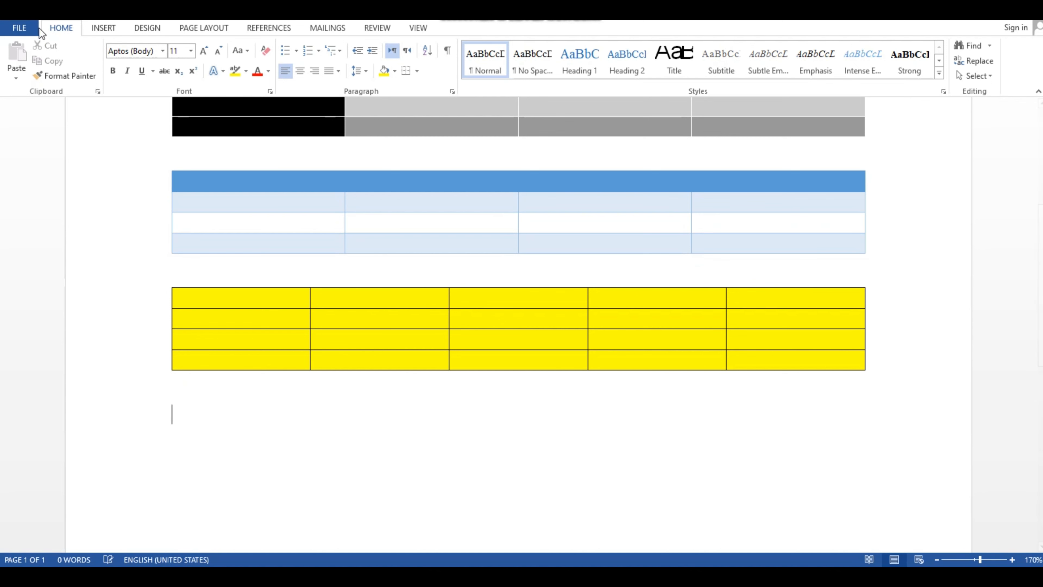
- Insert a table with five columns and three rows below the yellow table, leaving a blank line between them
{"action": "left_click", "coordinate": [103, 27]}
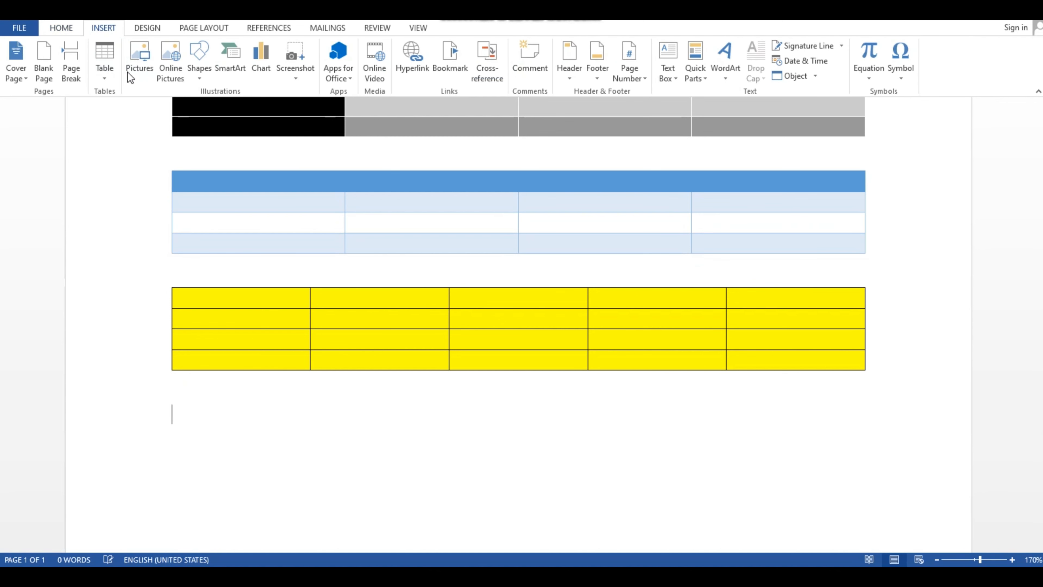
{"action": "left_click", "coordinate": [108, 64]}
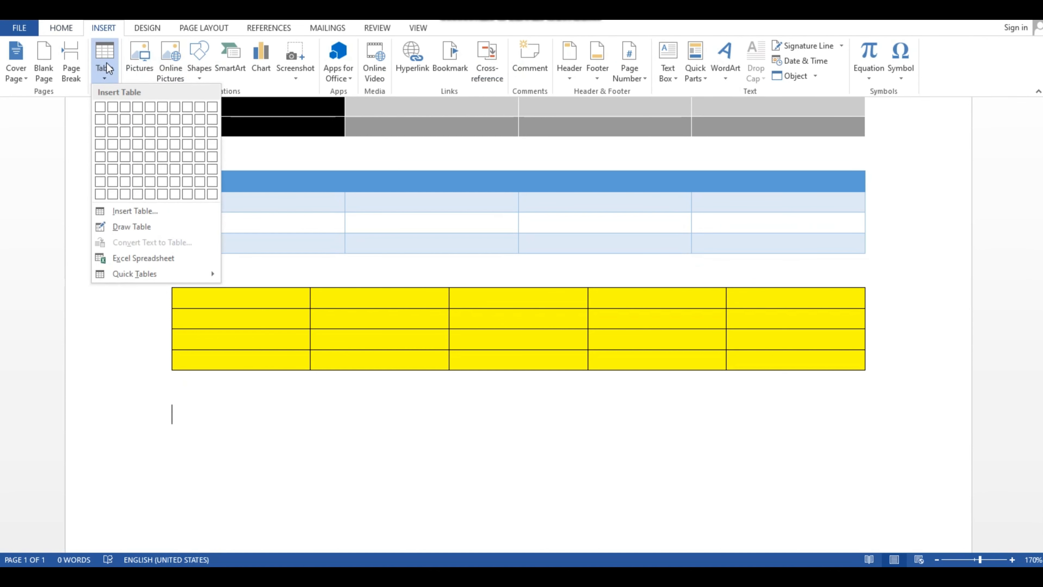
{"action": "left_click", "coordinate": [149, 130]}
{"action": "left_click", "coordinate": [289, 489]}
- Shade all cells of the five-column, three-row table with the standard light blue colour
{"action": "left_click", "coordinate": [147, 28]}
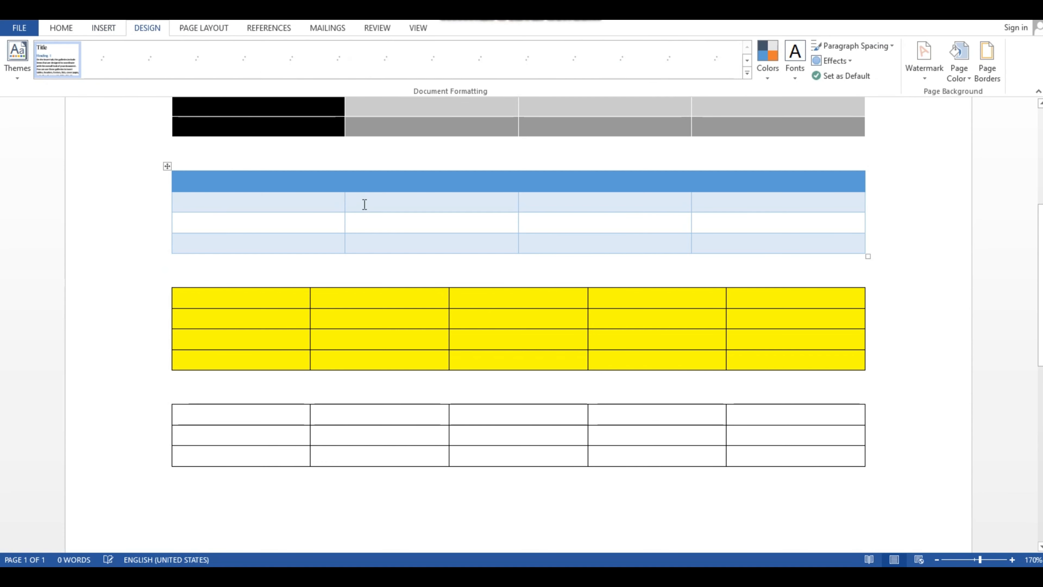
{"action": "scroll", "coordinate": [287, 298], "scroll_direction": "down", "scroll_amount": 3}
{"action": "left_click_drag", "start_coordinate": [245, 252], "coordinate": [743, 299]}
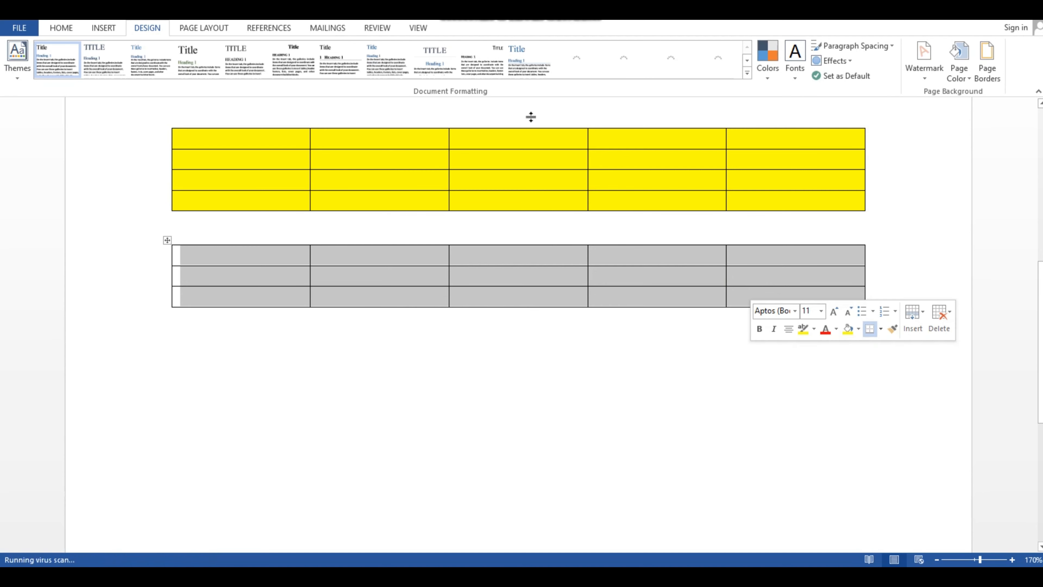
{"action": "left_click", "coordinate": [61, 28]}
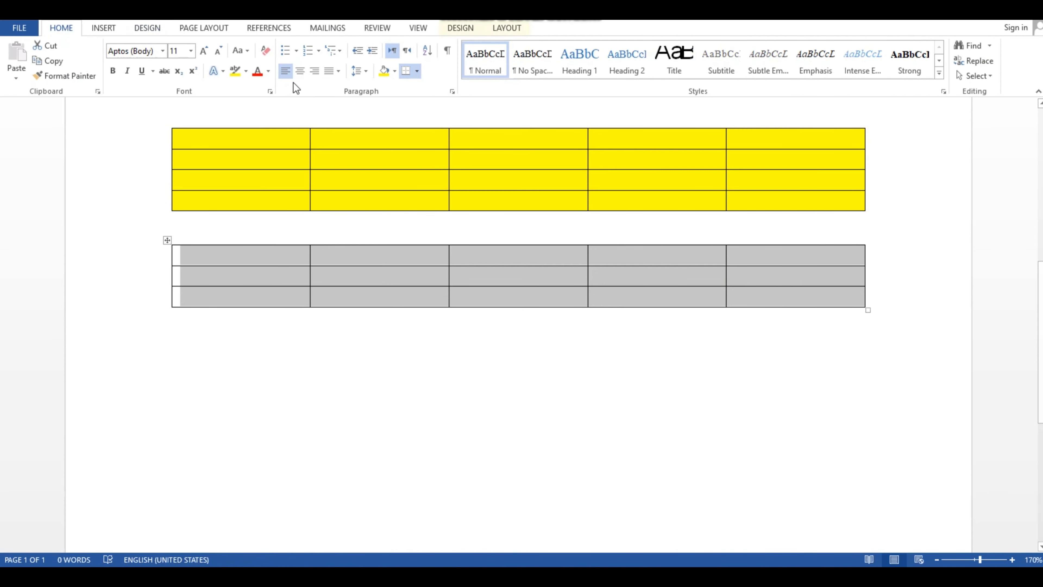
{"action": "left_click", "coordinate": [394, 71]}
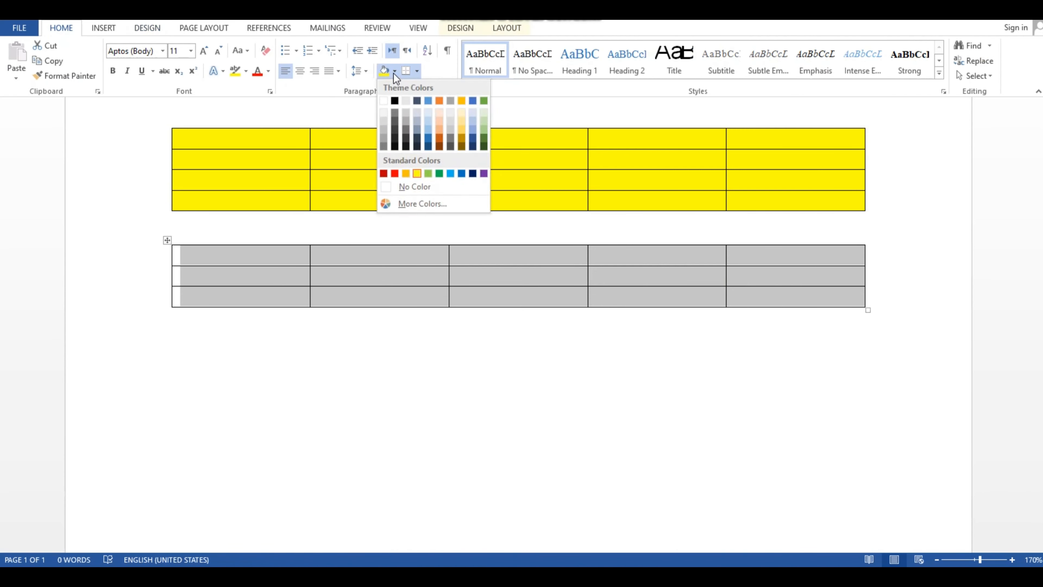
{"action": "left_click", "coordinate": [450, 173]}
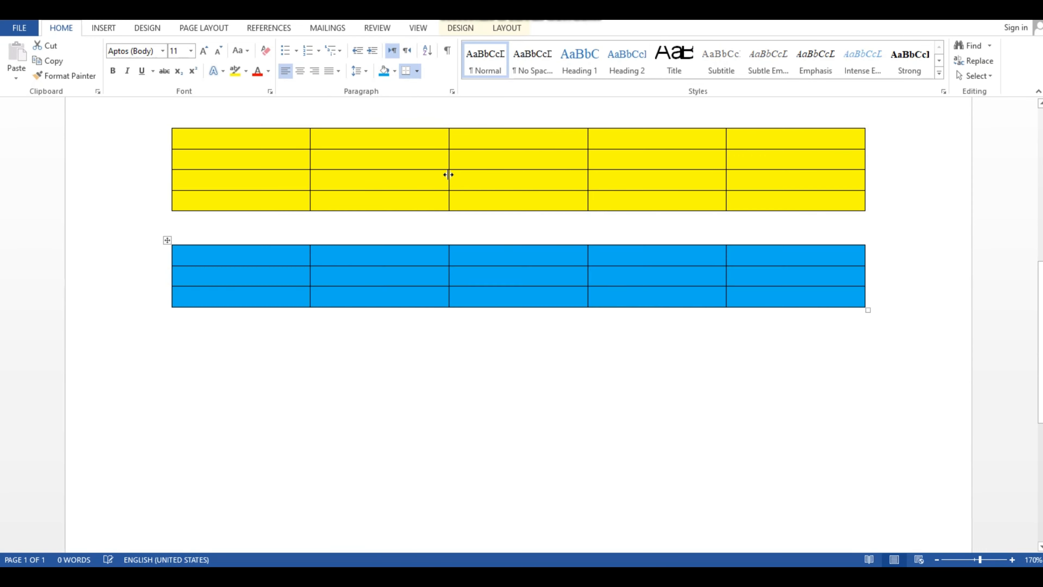
{"action": "left_click", "coordinate": [414, 418]}
{"action": "scroll", "coordinate": [172, 230], "scroll_direction": "up", "scroll_amount": 6}
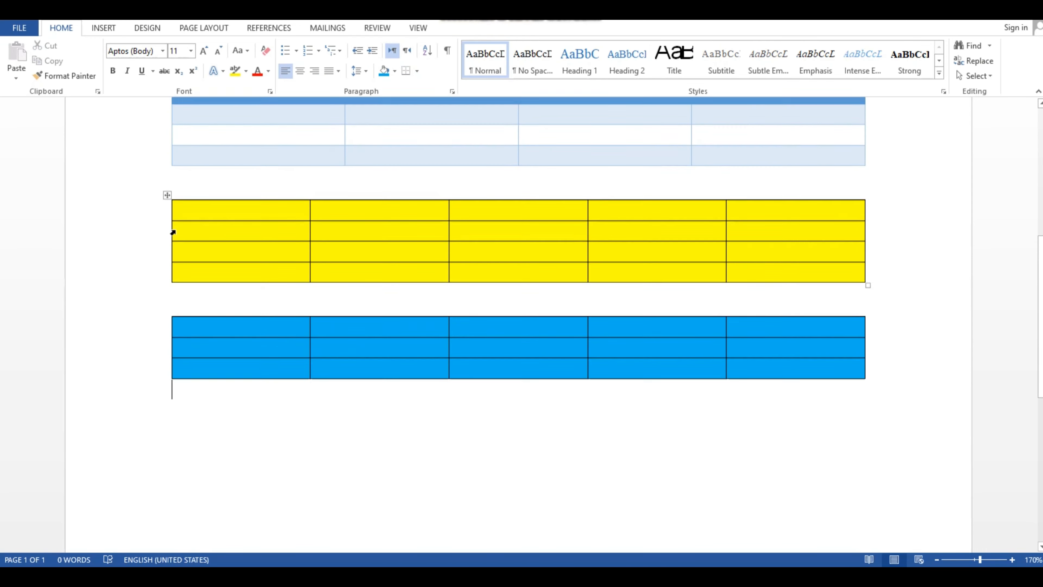
{"action": "scroll", "coordinate": [172, 230], "scroll_direction": "up", "scroll_amount": 2}
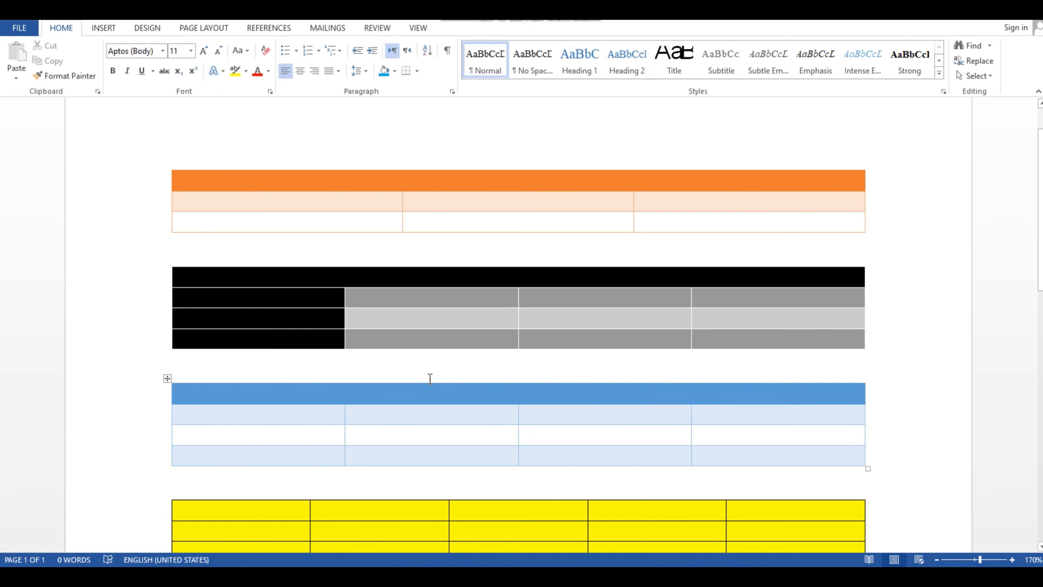
{"action": "scroll", "coordinate": [431, 366], "scroll_direction": "down", "scroll_amount": 8}
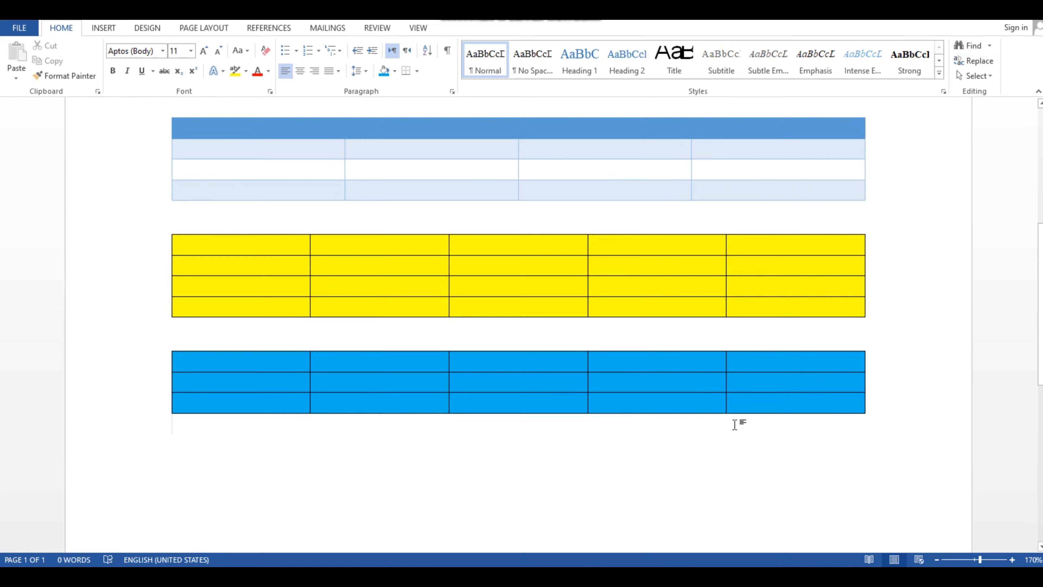
{"action": "scroll", "coordinate": [420, 246], "scroll_direction": "up", "scroll_amount": 8}
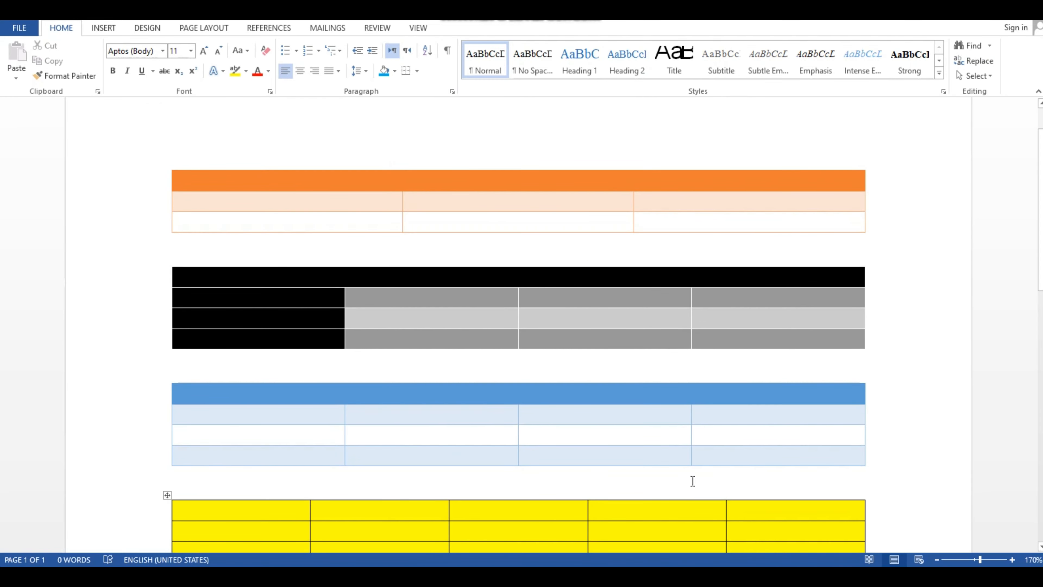
{"action": "scroll", "coordinate": [692, 480], "scroll_direction": "down", "scroll_amount": 6}
{"action": "scroll", "coordinate": [692, 480], "scroll_direction": "down", "scroll_amount": 5}
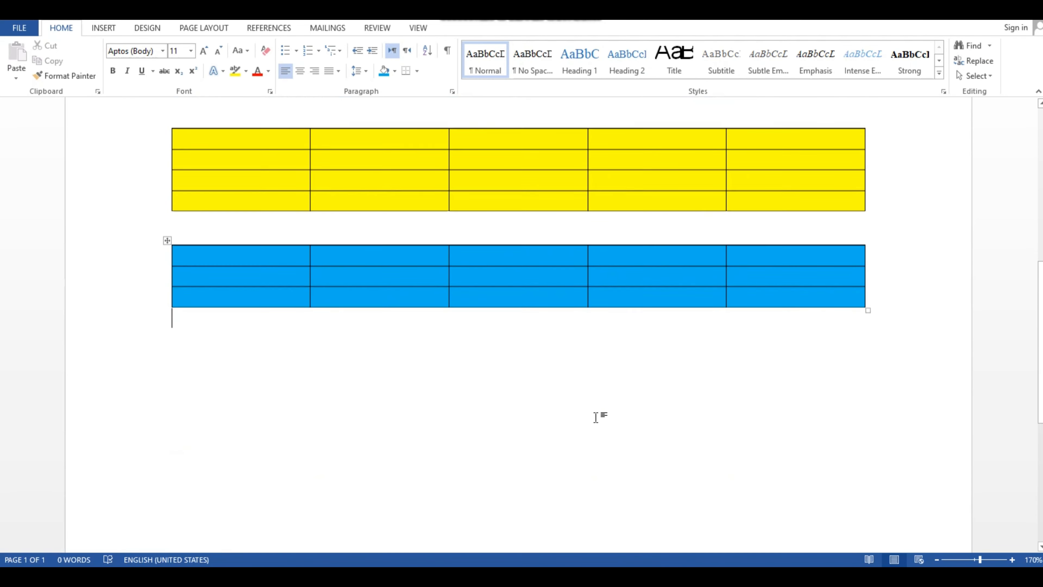
- Insert a 4x4 table below the light blue table, leaving a blank line between them
{"action": "key", "text": "Return"}
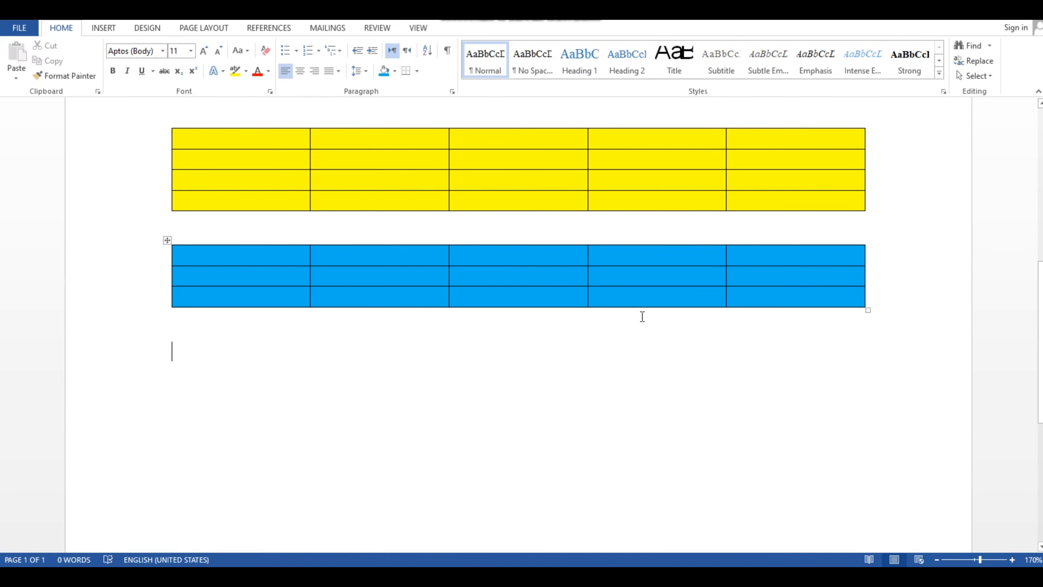
{"action": "left_click", "coordinate": [103, 27]}
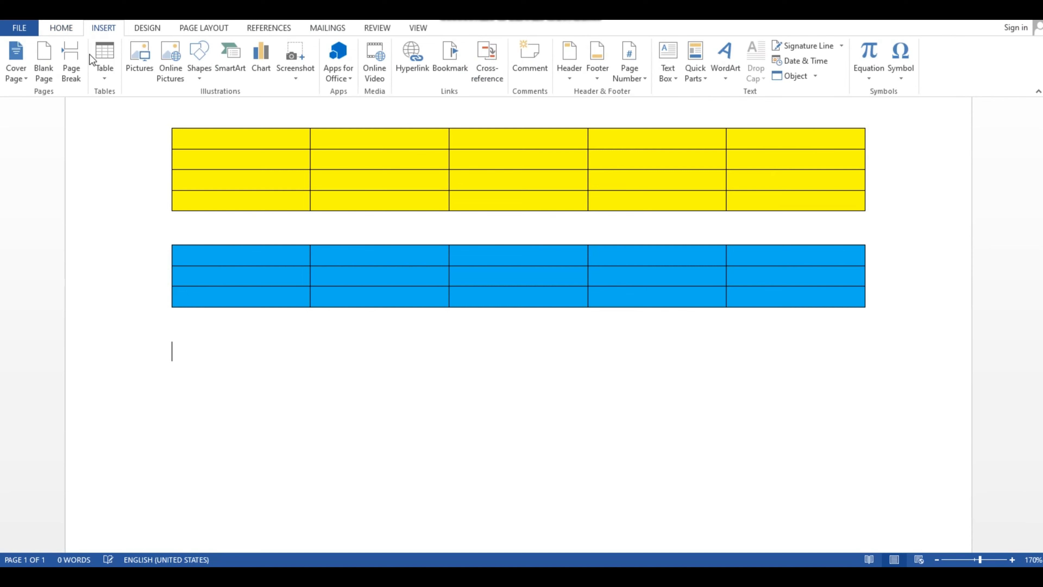
{"action": "left_click", "coordinate": [98, 73]}
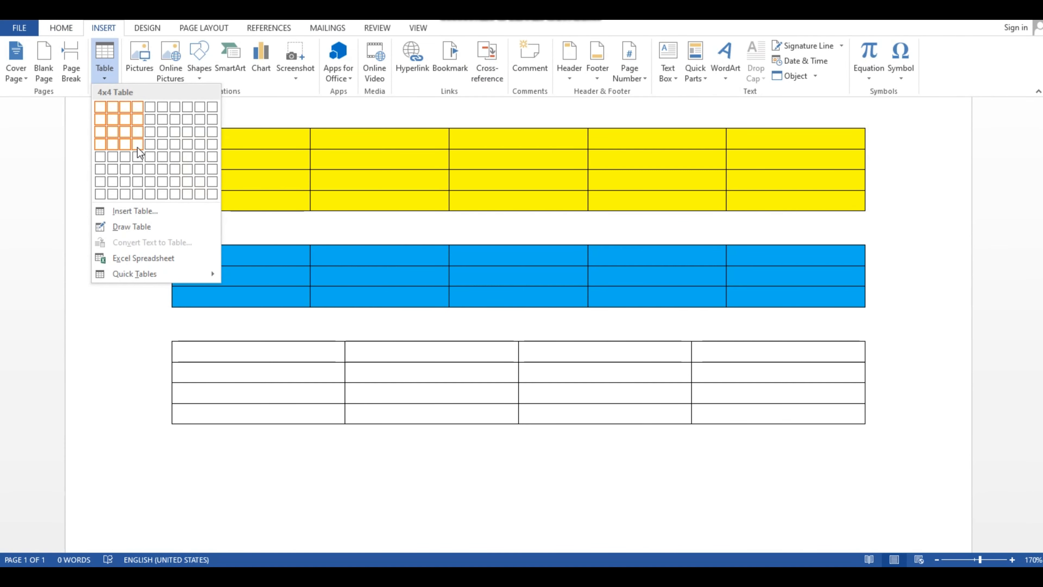
{"action": "left_click", "coordinate": [137, 147]}
{"action": "left_click", "coordinate": [366, 476]}
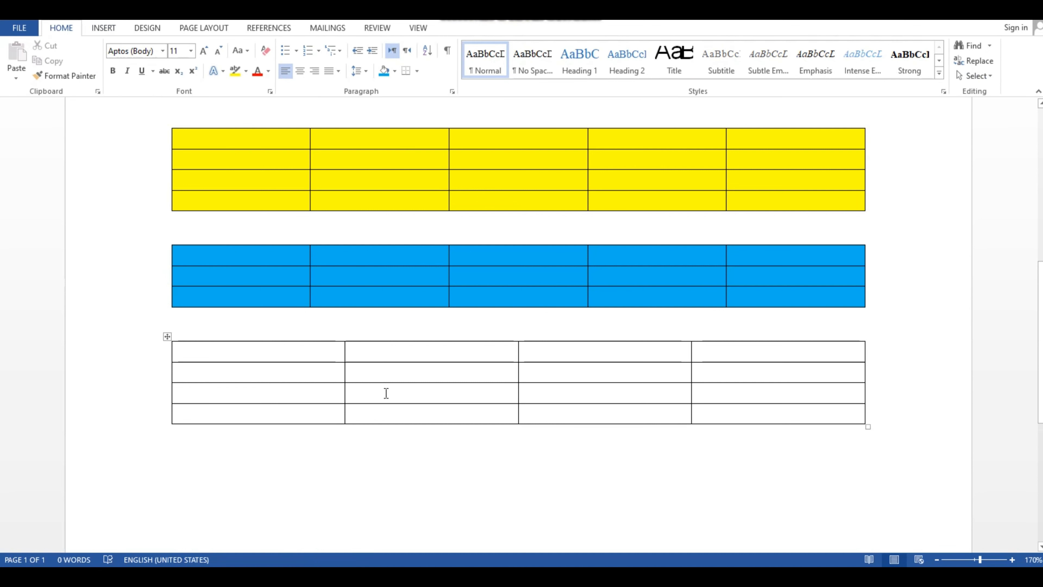
{"action": "left_click_drag", "start_coordinate": [273, 352], "coordinate": [274, 406]}
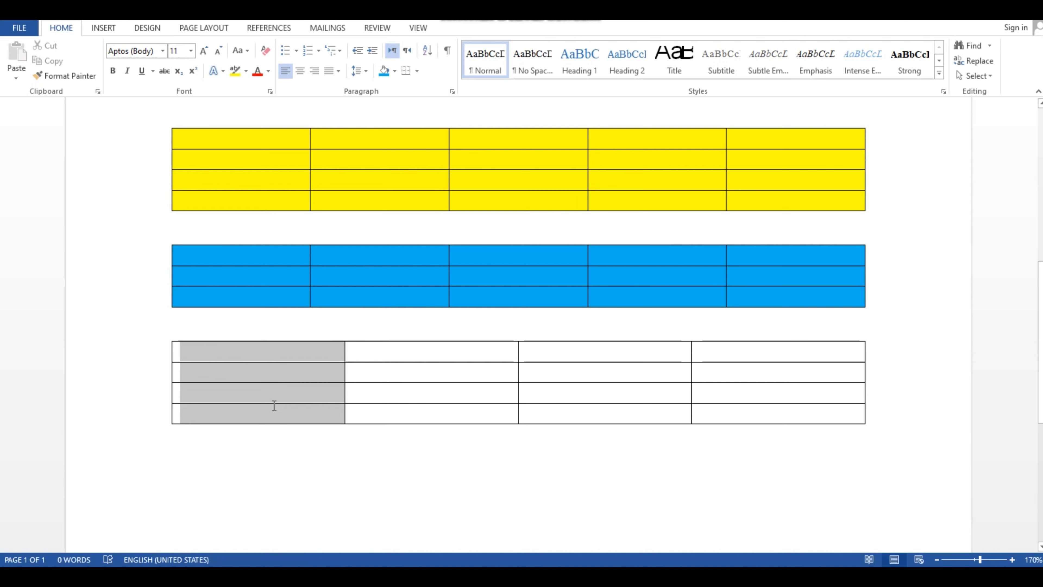
{"action": "left_click_drag", "start_coordinate": [274, 405], "coordinate": [291, 454]}
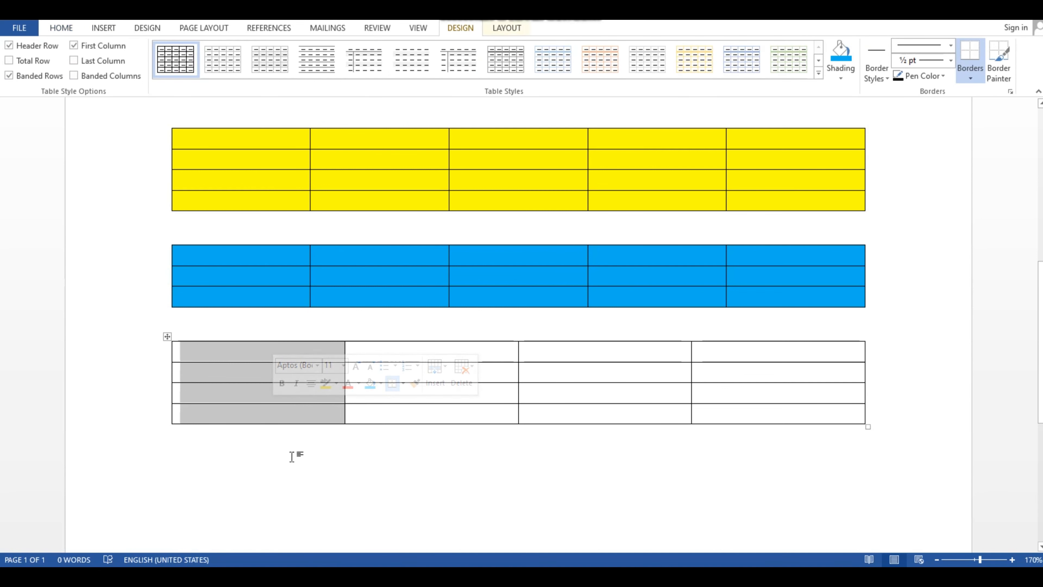
{"action": "left_click", "coordinate": [325, 489]}
{"action": "left_click_drag", "start_coordinate": [404, 346], "coordinate": [405, 413]}
{"action": "left_click_drag", "start_coordinate": [622, 347], "coordinate": [624, 413]}
{"action": "left_click_drag", "start_coordinate": [731, 348], "coordinate": [736, 411]}
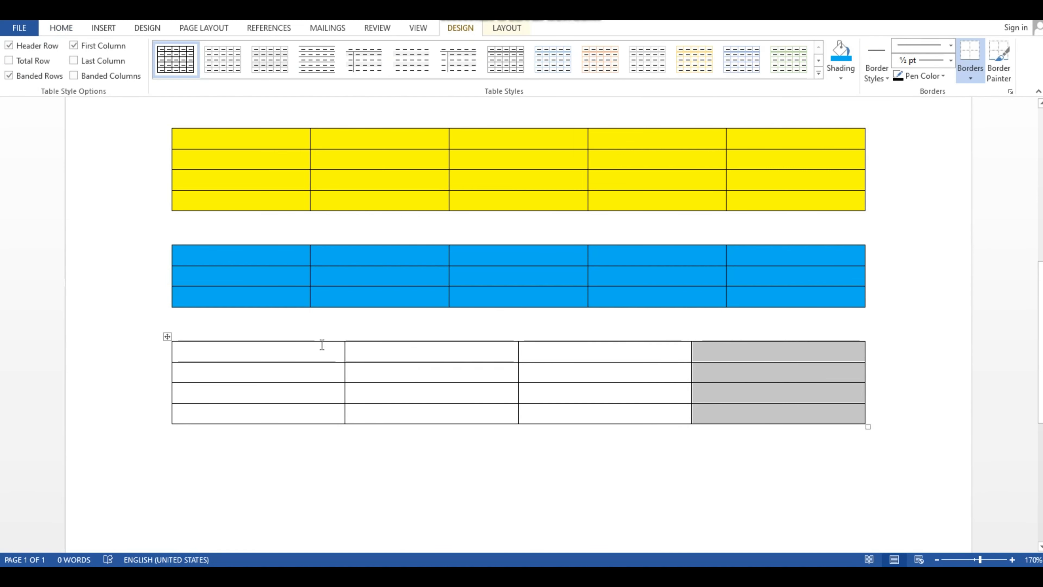
{"action": "left_click", "coordinate": [377, 441]}
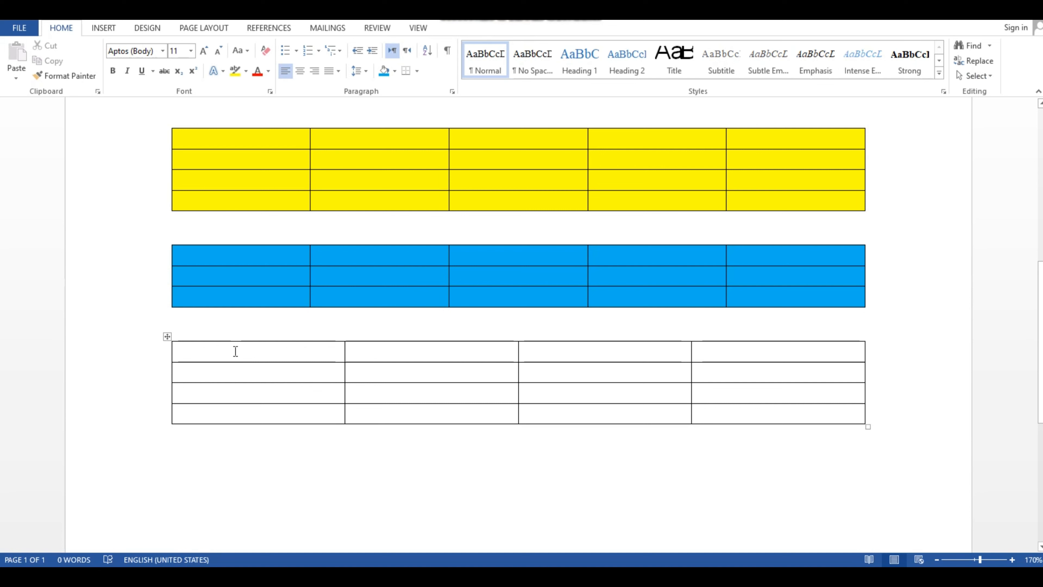
- Shade the first column of the new 4x4 table with the standard yellow colour
{"action": "left_click_drag", "start_coordinate": [235, 352], "coordinate": [230, 397]}
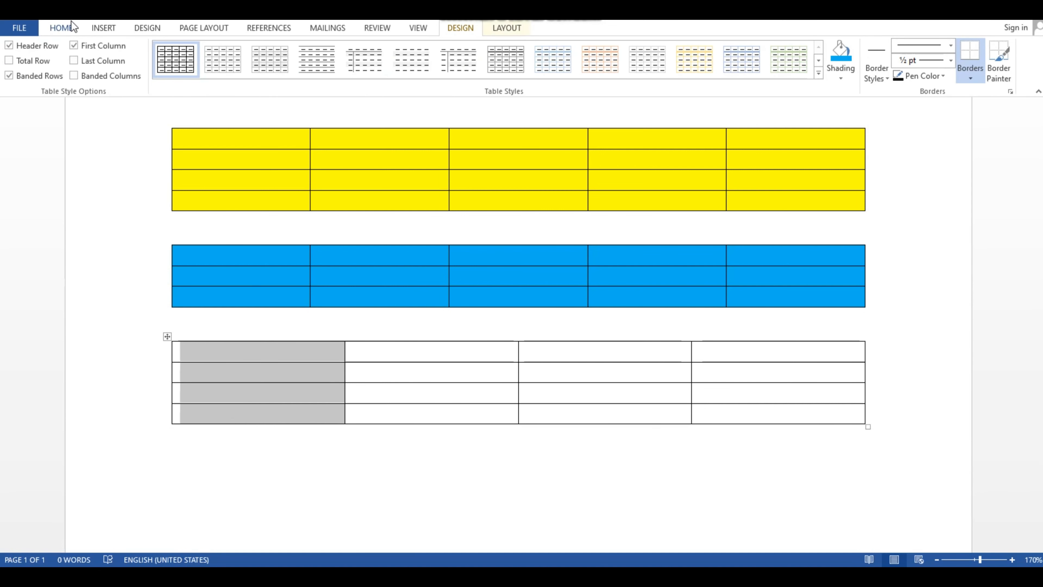
{"action": "left_click", "coordinate": [62, 27]}
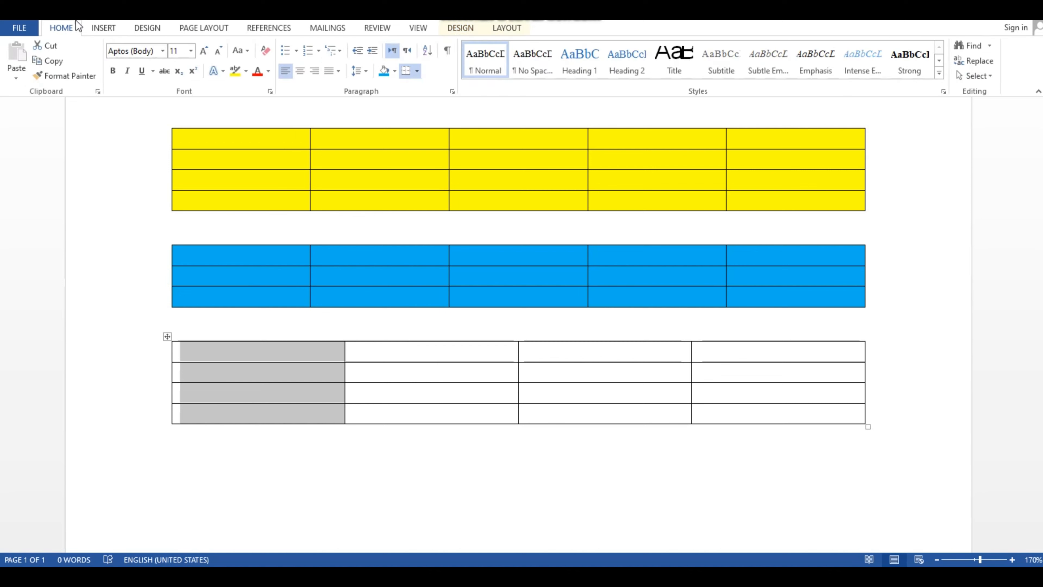
{"action": "left_click", "coordinate": [394, 72]}
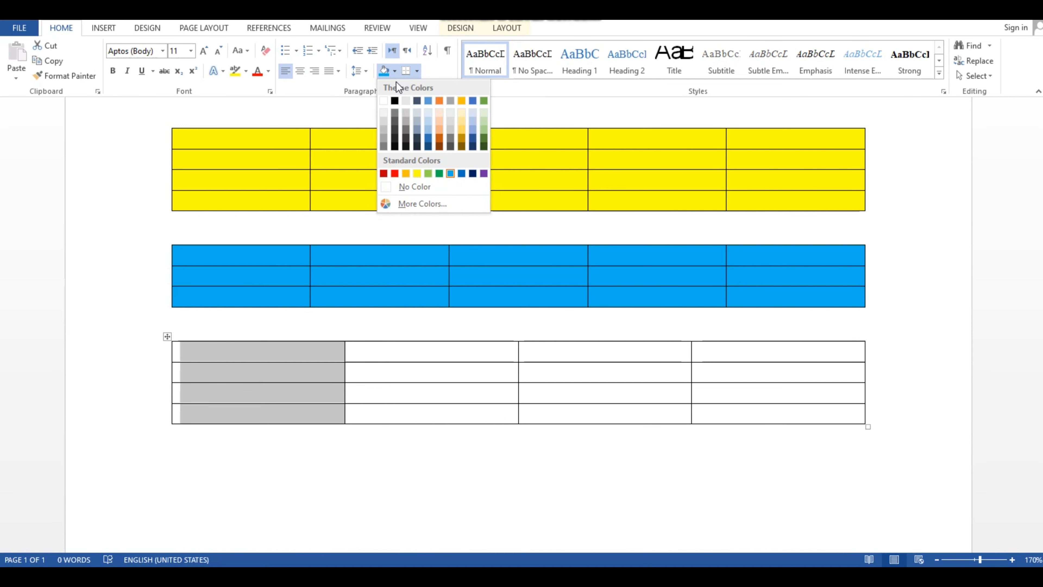
{"action": "left_click", "coordinate": [416, 173]}
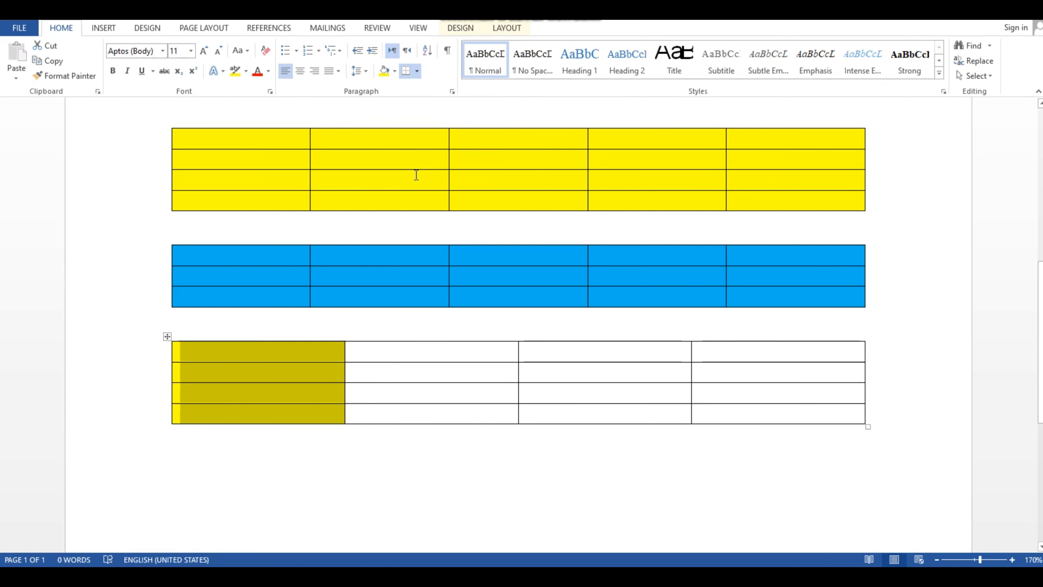
{"action": "left_click", "coordinate": [361, 438]}
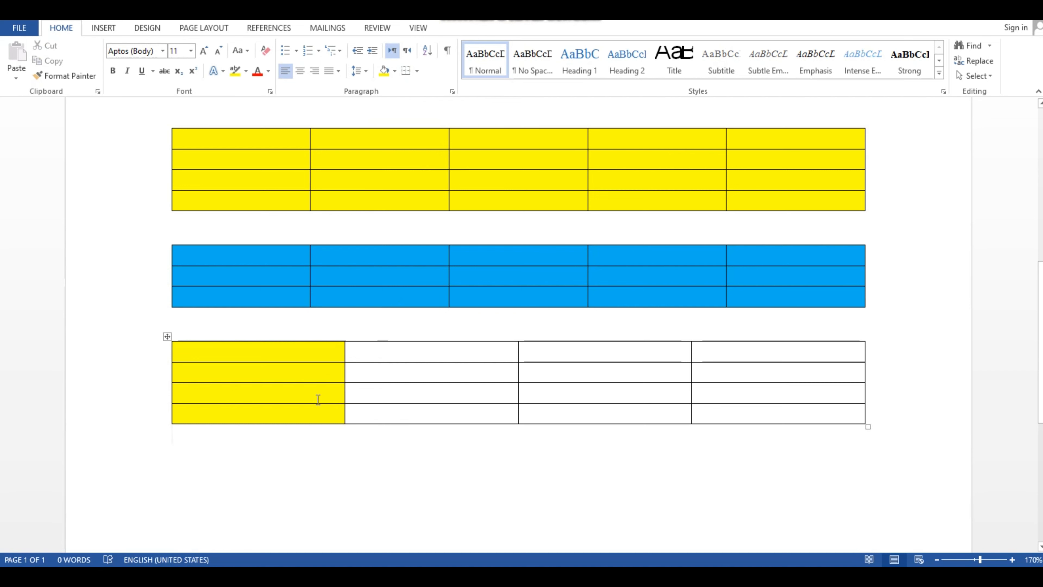
- Shade the second column of the bottom 4x4 table with the standard red colour
{"action": "left_click_drag", "start_coordinate": [390, 356], "coordinate": [395, 409]}
{"action": "left_click", "coordinate": [394, 72]}
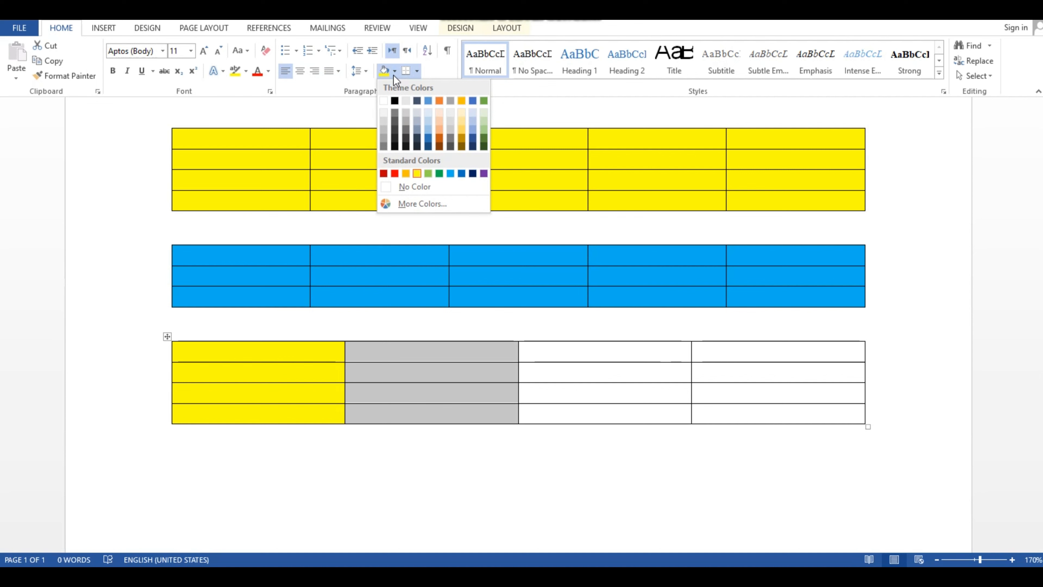
{"action": "left_click", "coordinate": [392, 177]}
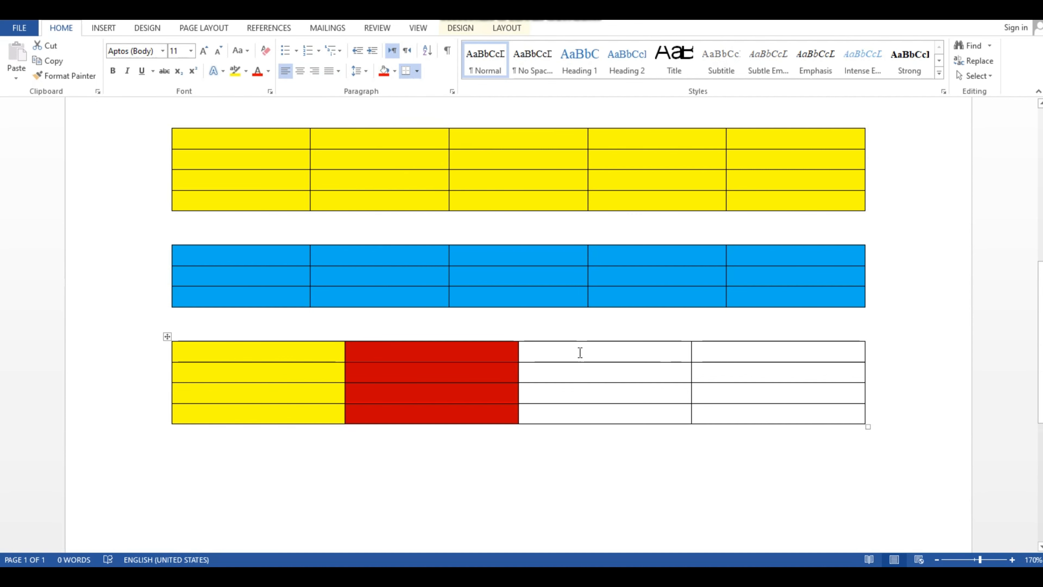
- Shade the third column of the bottom 4x4 table with the standard light green colour
{"action": "left_click_drag", "start_coordinate": [580, 352], "coordinate": [582, 413]}
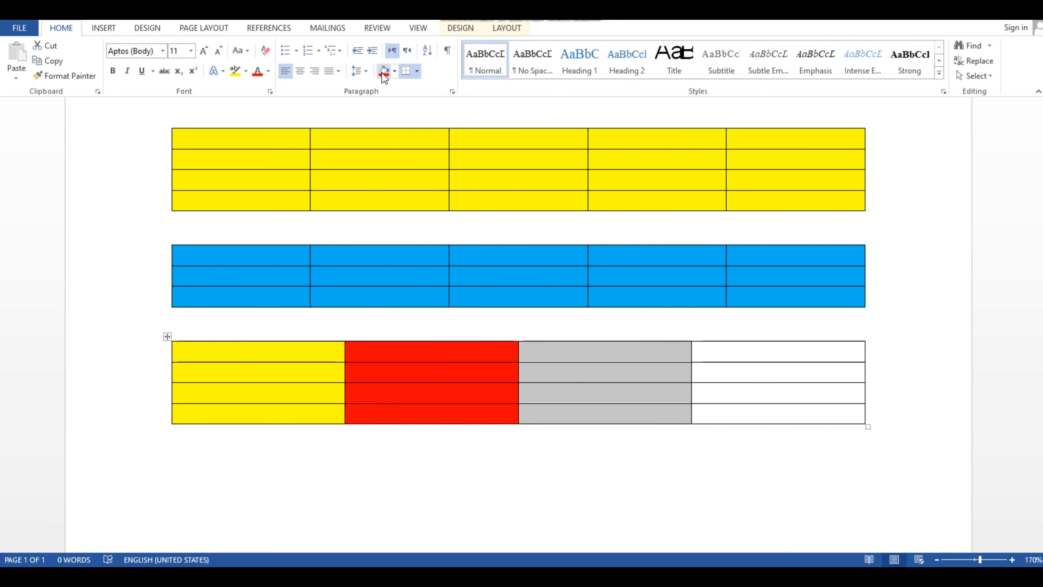
{"action": "left_click", "coordinate": [395, 72]}
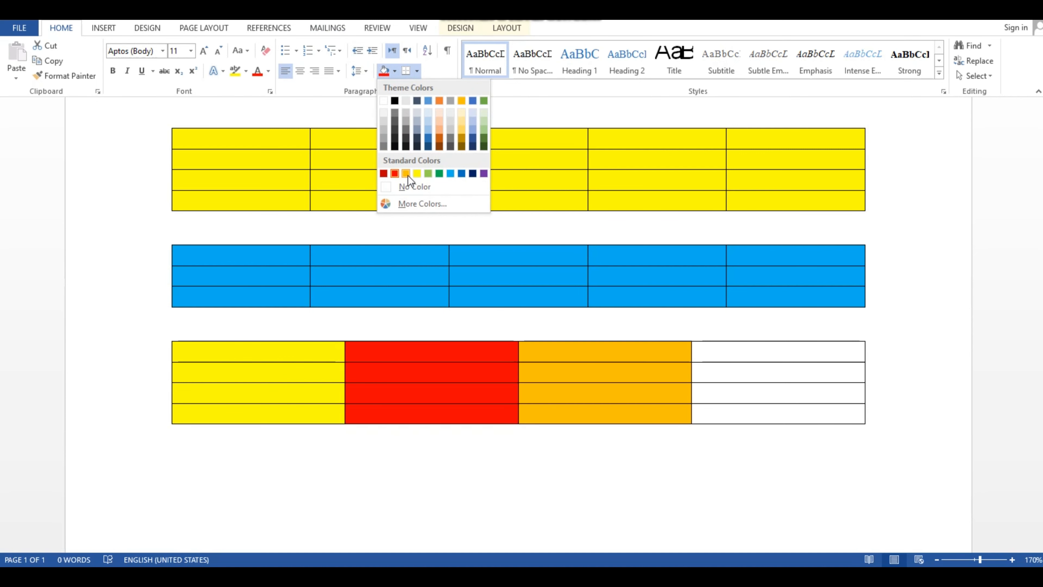
{"action": "left_click", "coordinate": [428, 176]}
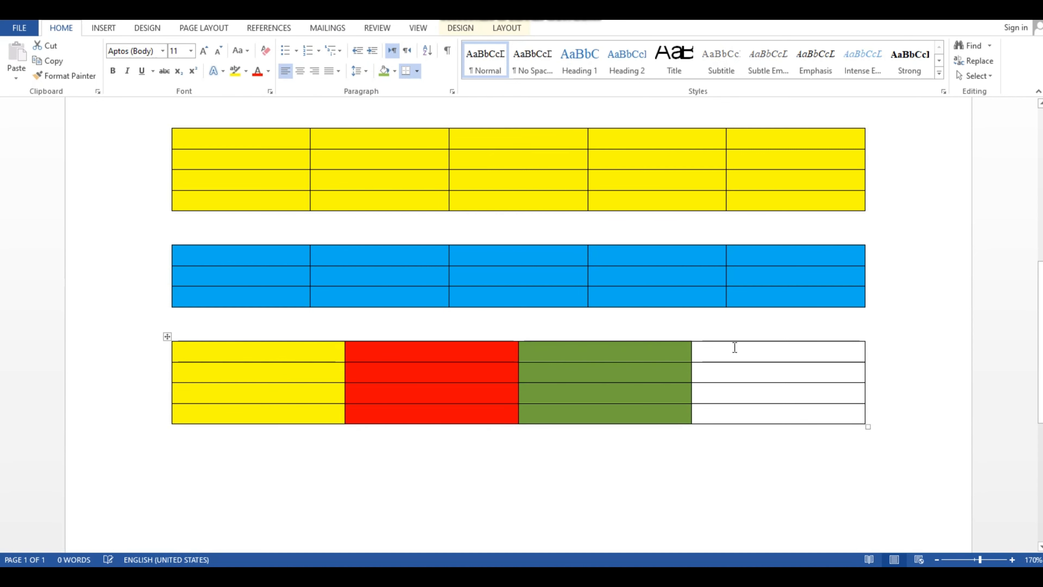
- Shade the fourth column of the bottom 4x4 table with the standard light blue colour
{"action": "left_click_drag", "start_coordinate": [733, 354], "coordinate": [740, 410]}
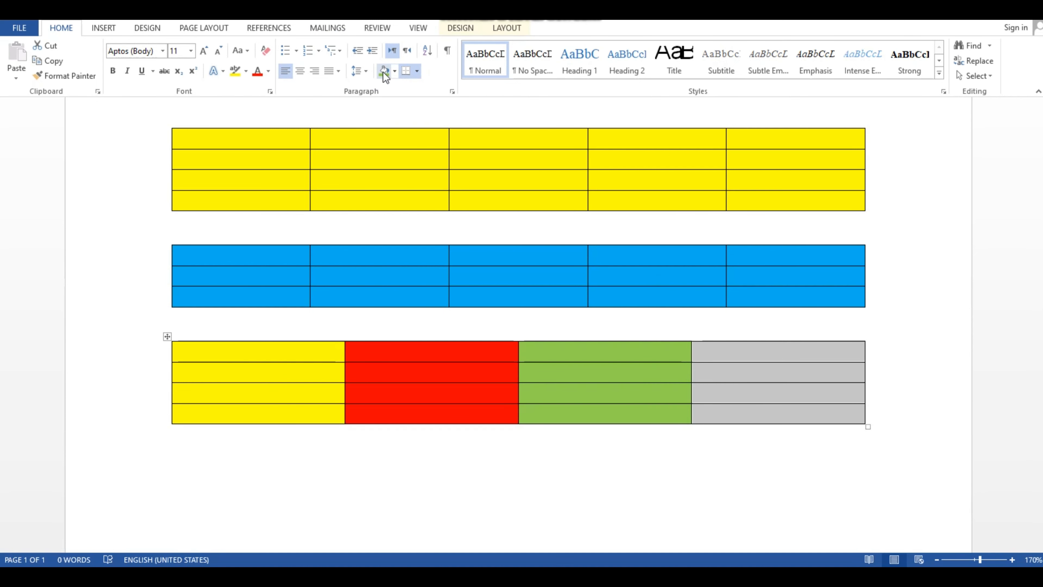
{"action": "left_click", "coordinate": [392, 73]}
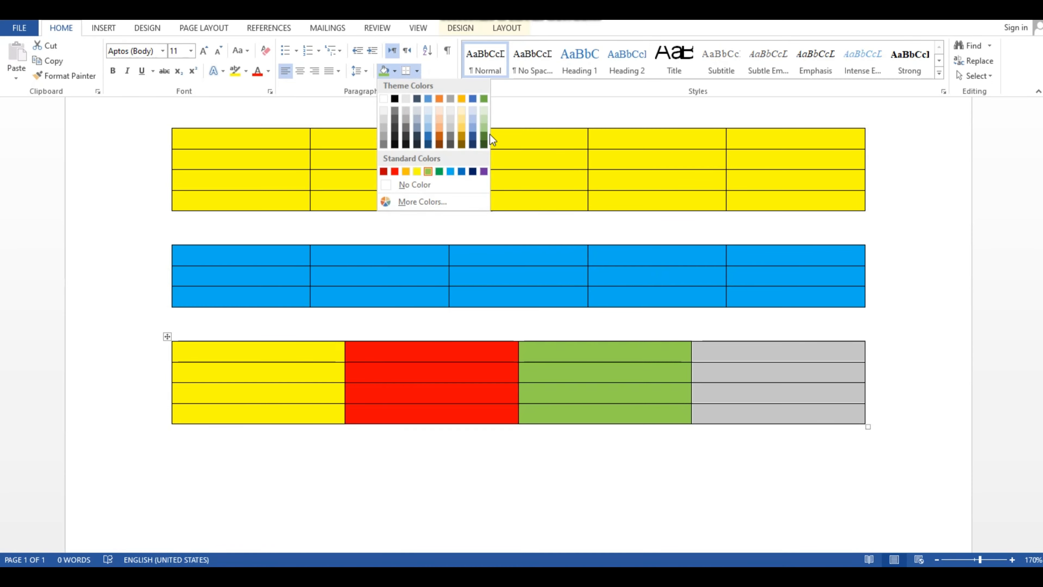
{"action": "left_click", "coordinate": [450, 175]}
{"action": "left_click", "coordinate": [454, 460]}
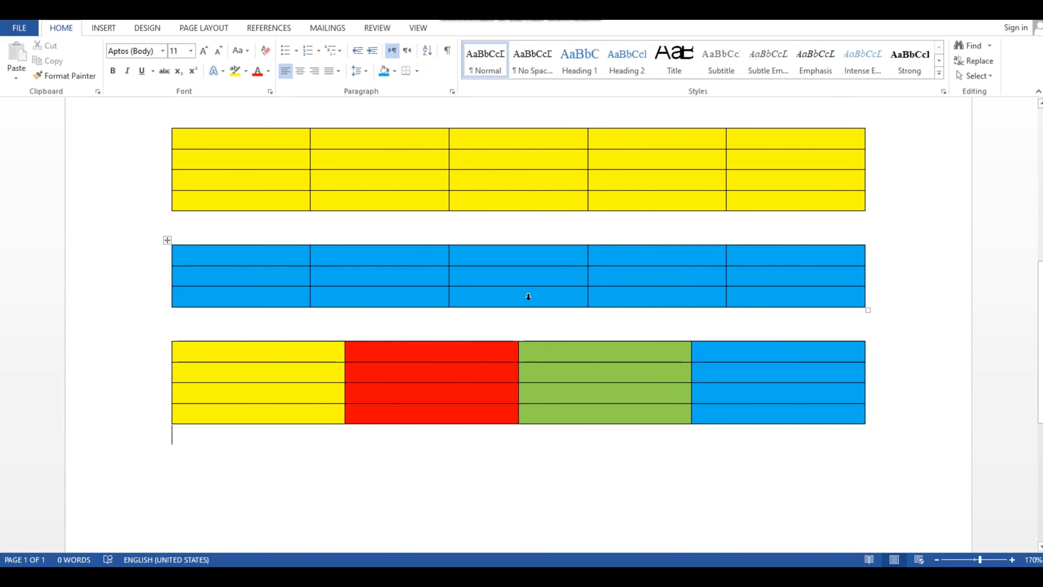
- Look over all the coloured tables from the start of the document down to the last one
{"action": "scroll", "coordinate": [529, 296], "scroll_direction": "up", "scroll_amount": 3}
{"action": "scroll", "coordinate": [529, 299], "scroll_direction": "up", "scroll_amount": 3}
{"action": "scroll", "coordinate": [530, 300], "scroll_direction": "up", "scroll_amount": 3}
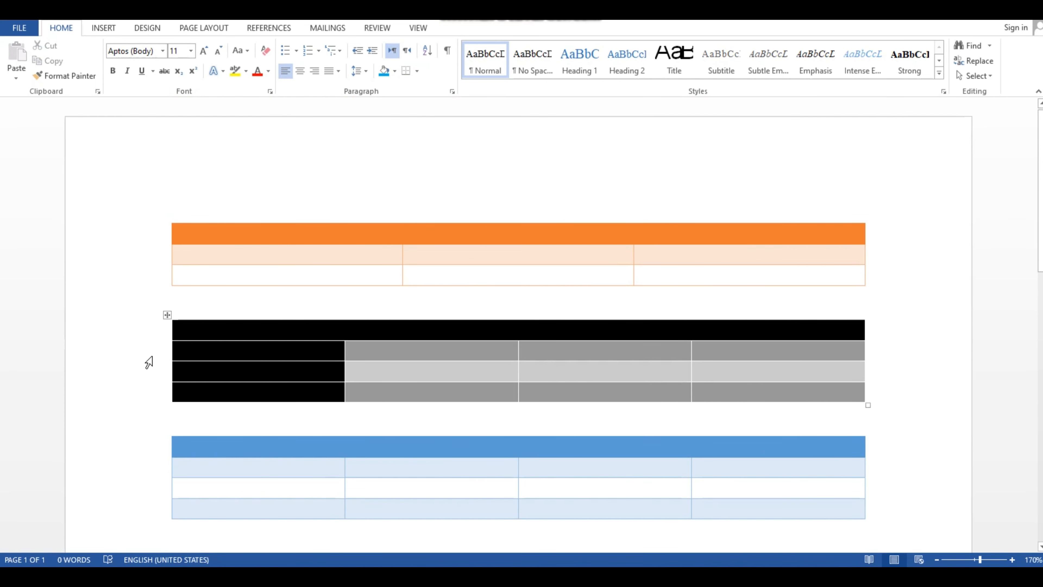
{"action": "scroll", "coordinate": [693, 382], "scroll_direction": "down", "scroll_amount": 1}
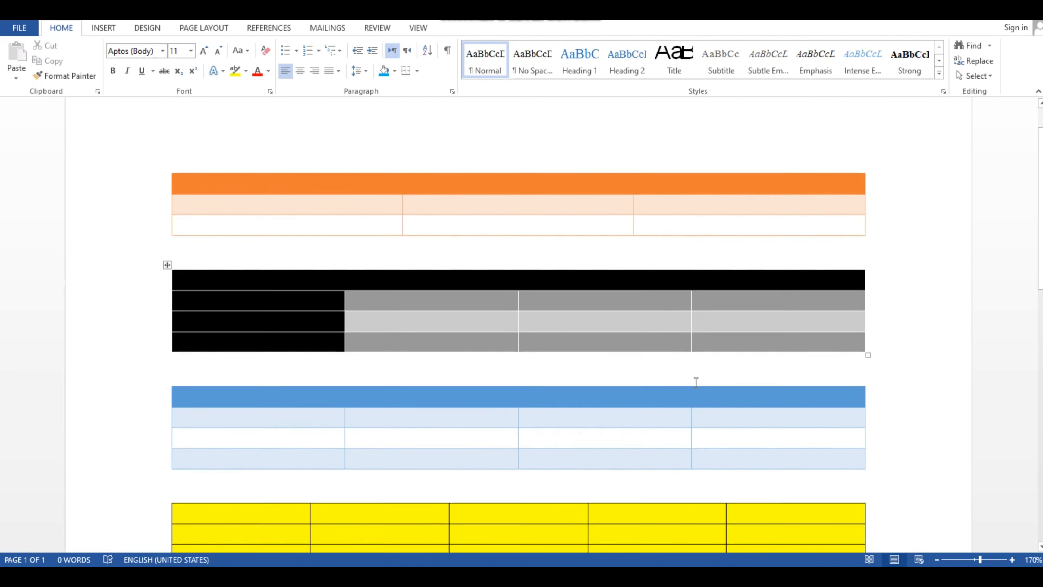
{"action": "scroll", "coordinate": [134, 292], "scroll_direction": "down", "scroll_amount": 5}
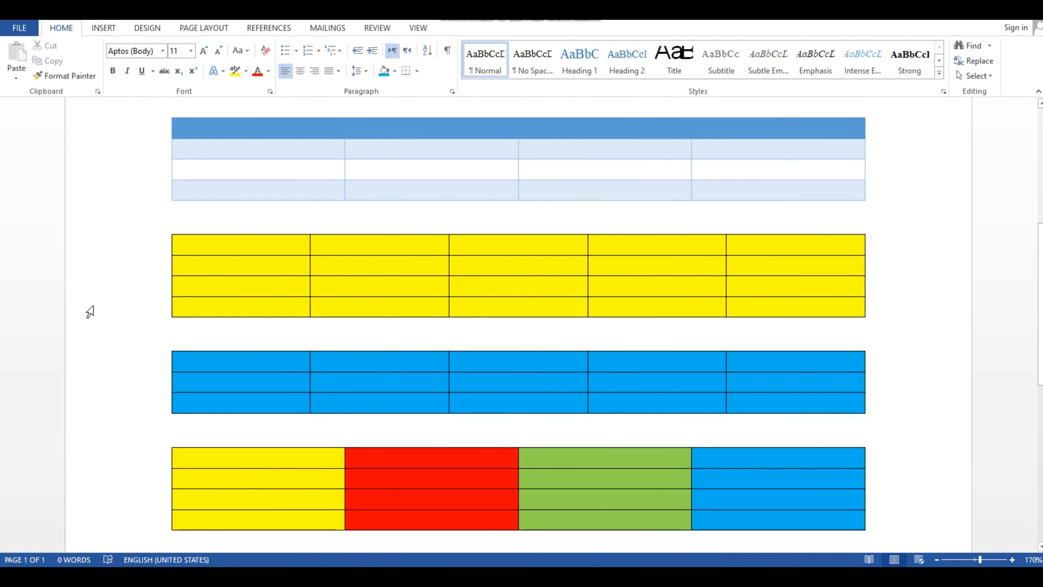
{"action": "scroll", "coordinate": [89, 311], "scroll_direction": "down", "scroll_amount": 3}
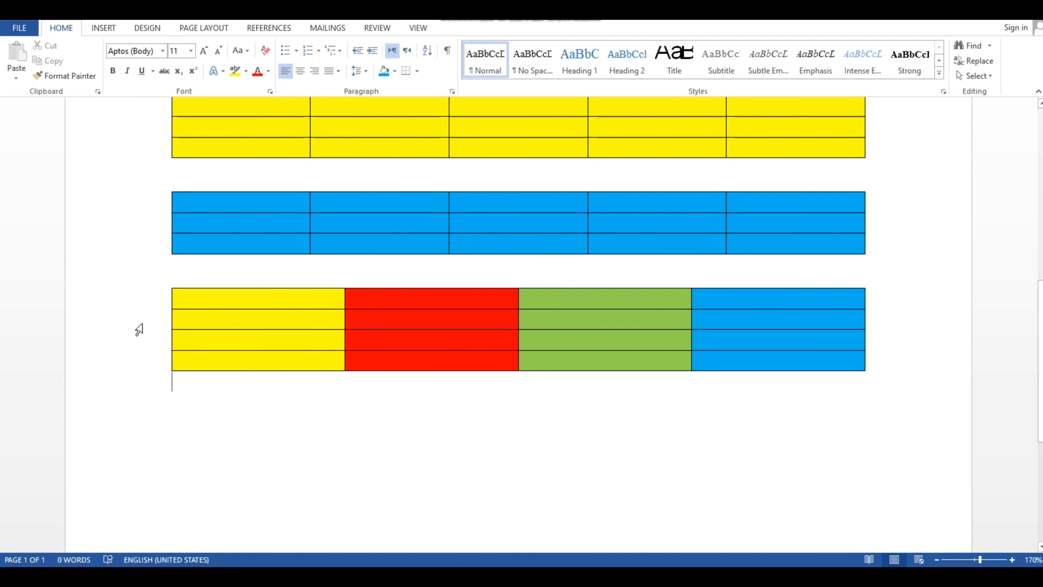
- Insert another 4x4 table below the table with differently coloured columns, leaving a blank line between them
{"action": "scroll", "coordinate": [137, 331], "scroll_direction": "down", "scroll_amount": 2}
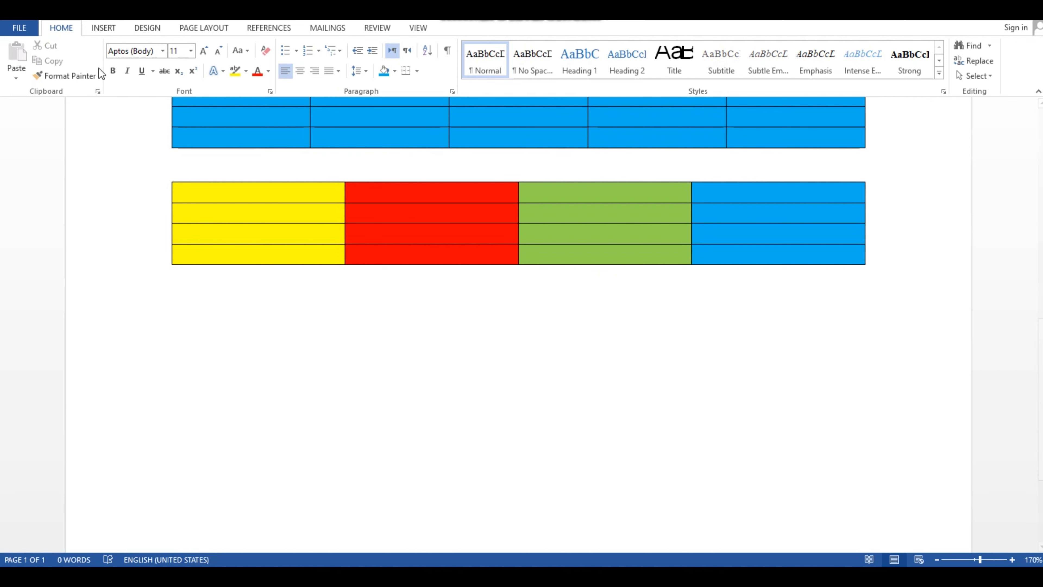
{"action": "left_click", "coordinate": [103, 28]}
{"action": "left_click", "coordinate": [96, 68]}
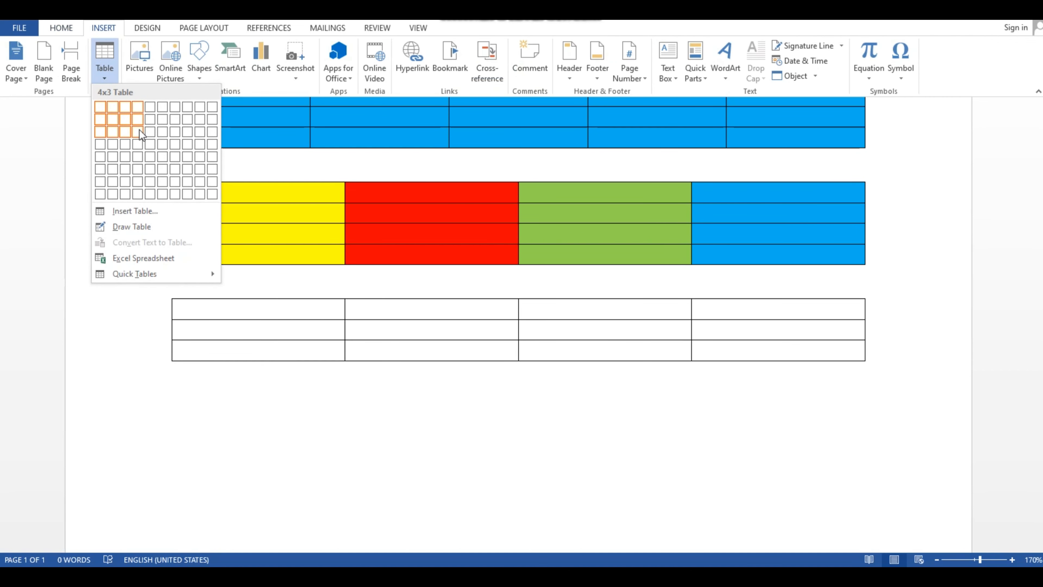
{"action": "left_click", "coordinate": [138, 142]}
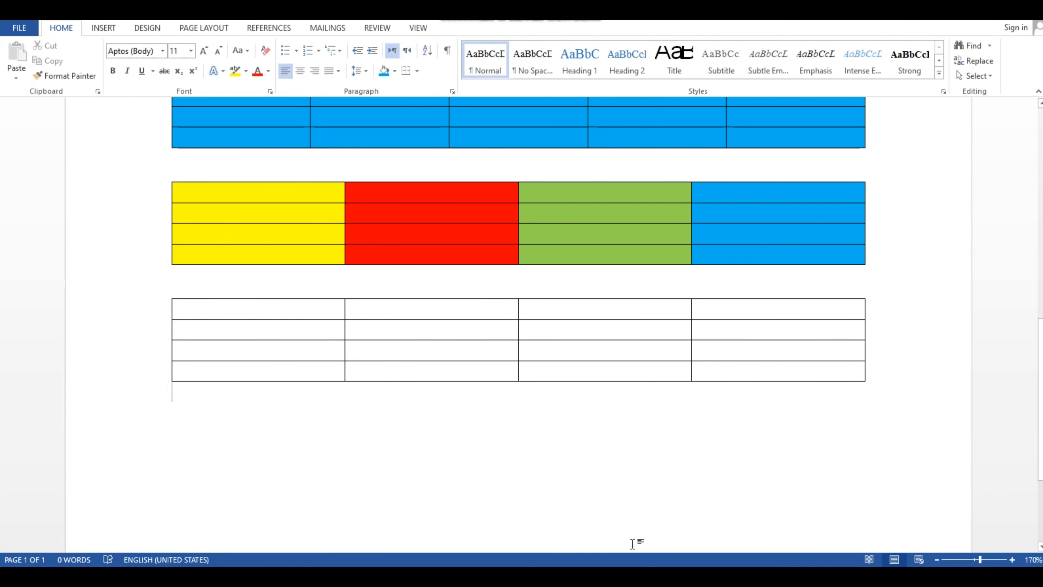
- Shade the first three columns of the new 4x4 table with the standard light blue colour
{"action": "left_click_drag", "start_coordinate": [276, 312], "coordinate": [642, 383]}
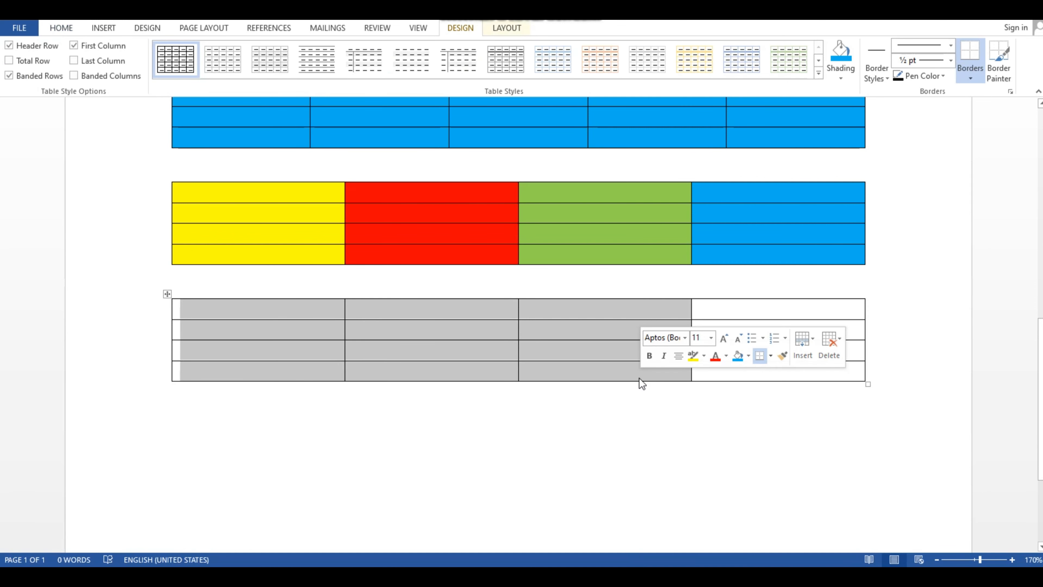
{"action": "left_click", "coordinate": [66, 29]}
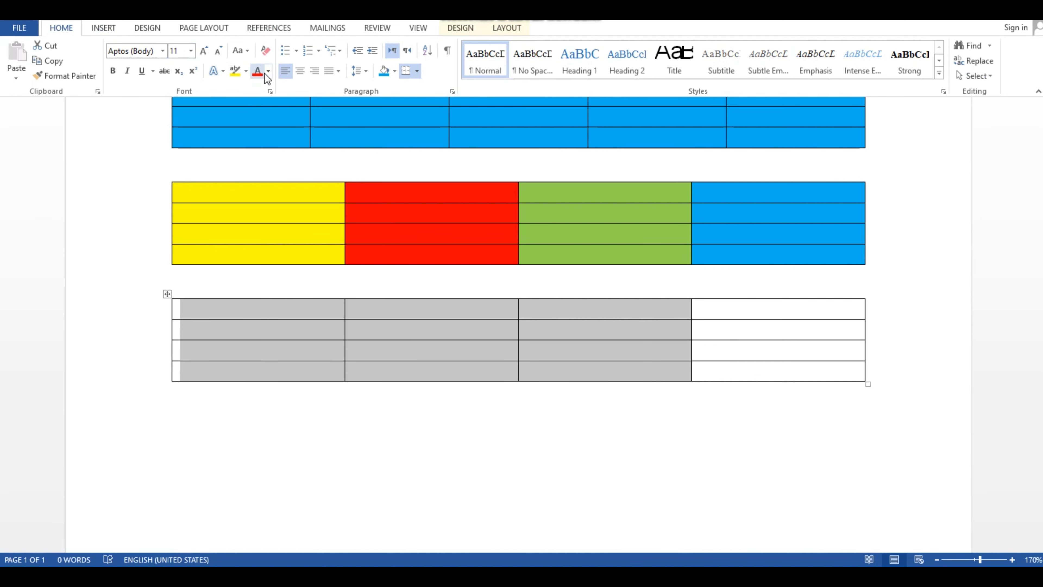
{"action": "left_click", "coordinate": [386, 72]}
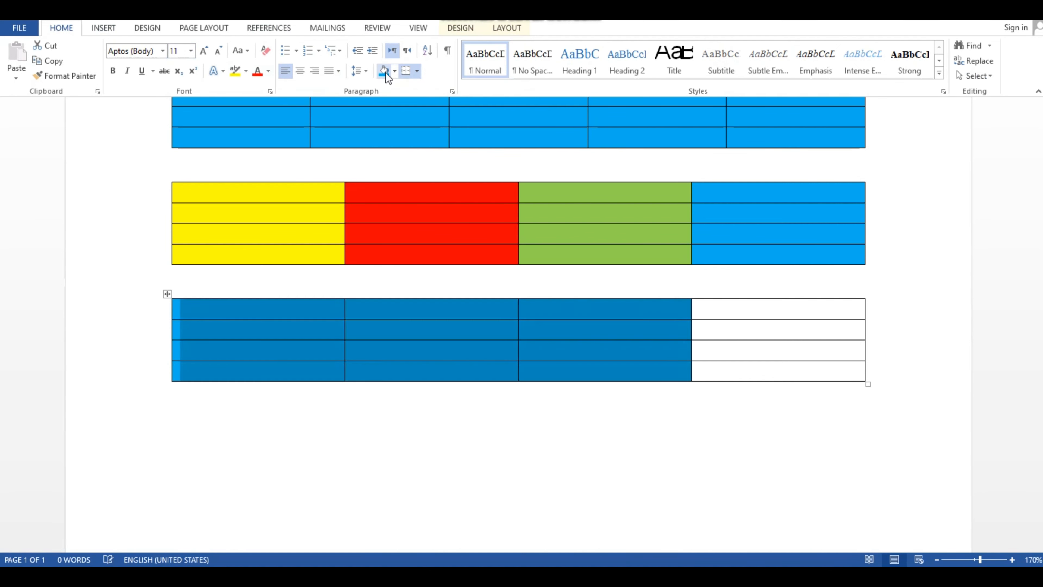
{"action": "left_click", "coordinate": [466, 443]}
{"action": "scroll", "coordinate": [595, 276], "scroll_direction": "up", "scroll_amount": 1}
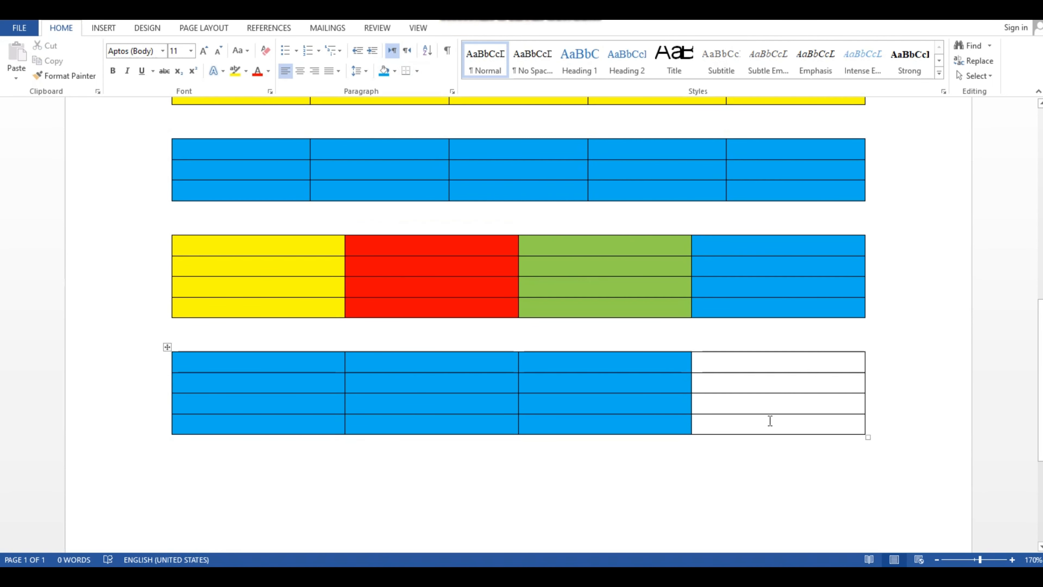
{"action": "left_click", "coordinate": [764, 426]}
{"action": "left_click", "coordinate": [766, 407]}
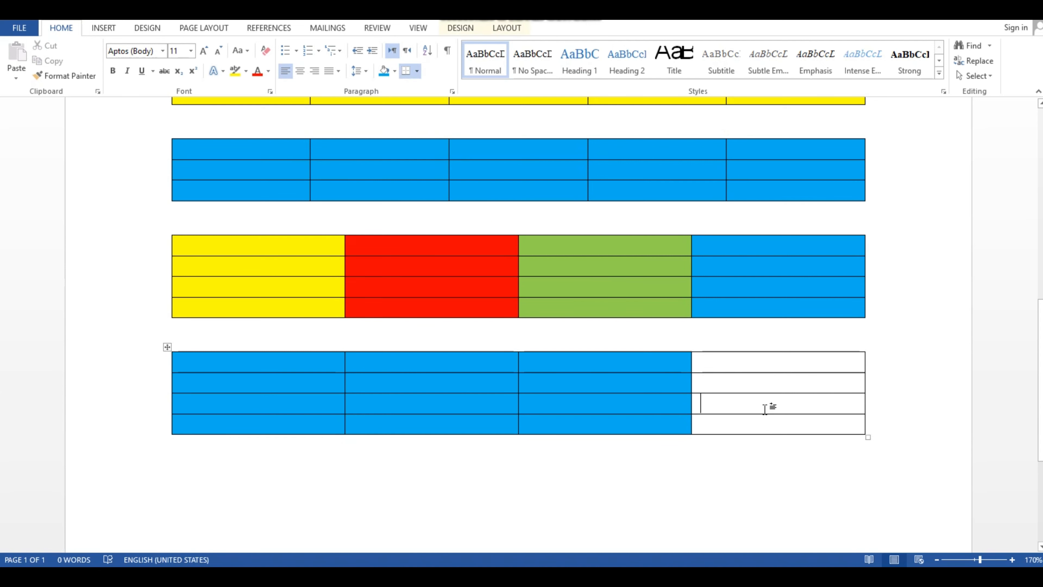
{"action": "left_click", "coordinate": [765, 383]}
{"action": "left_click", "coordinate": [741, 452]}
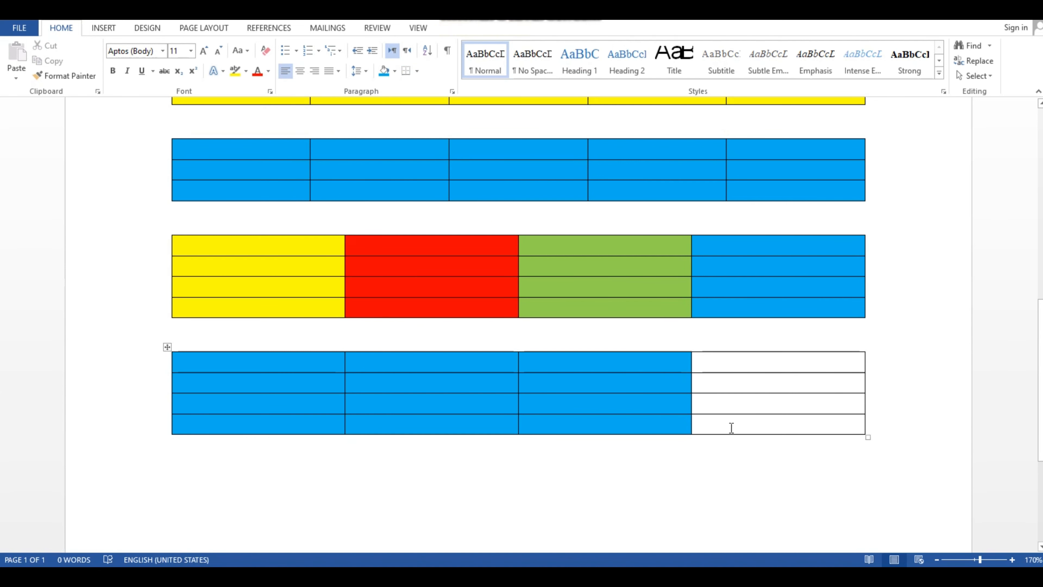
- In the last column of the bottom table, shade the first cell standard red and the second cell standard yellow
{"action": "left_click", "coordinate": [705, 362]}
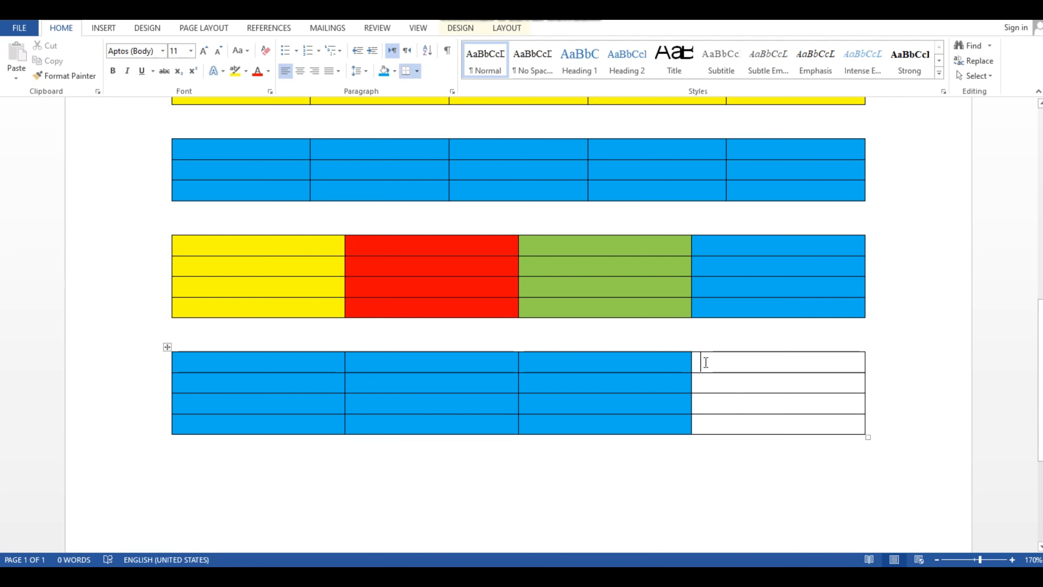
{"action": "left_click", "coordinate": [394, 77]}
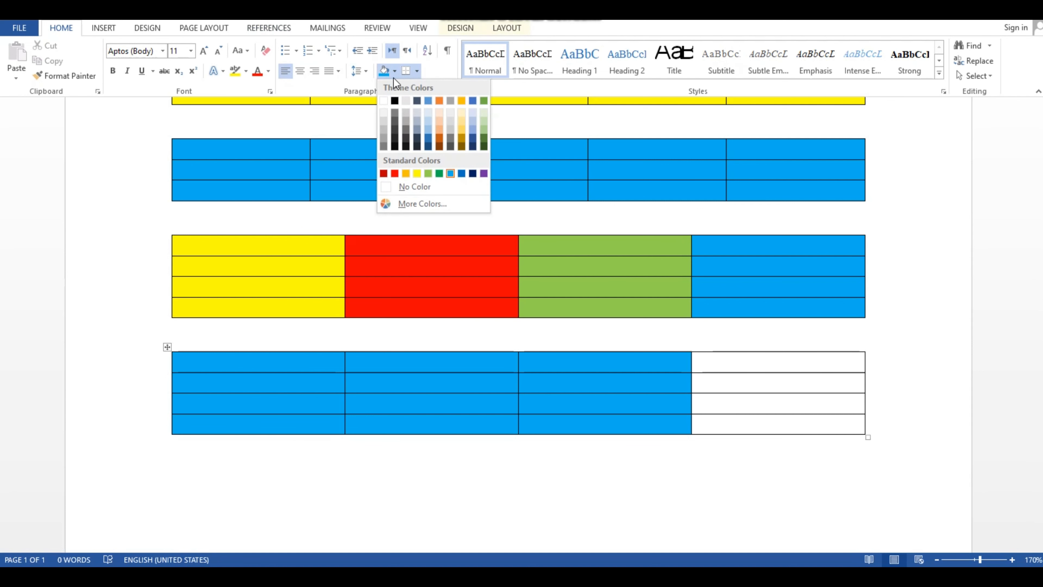
{"action": "left_click", "coordinate": [395, 173]}
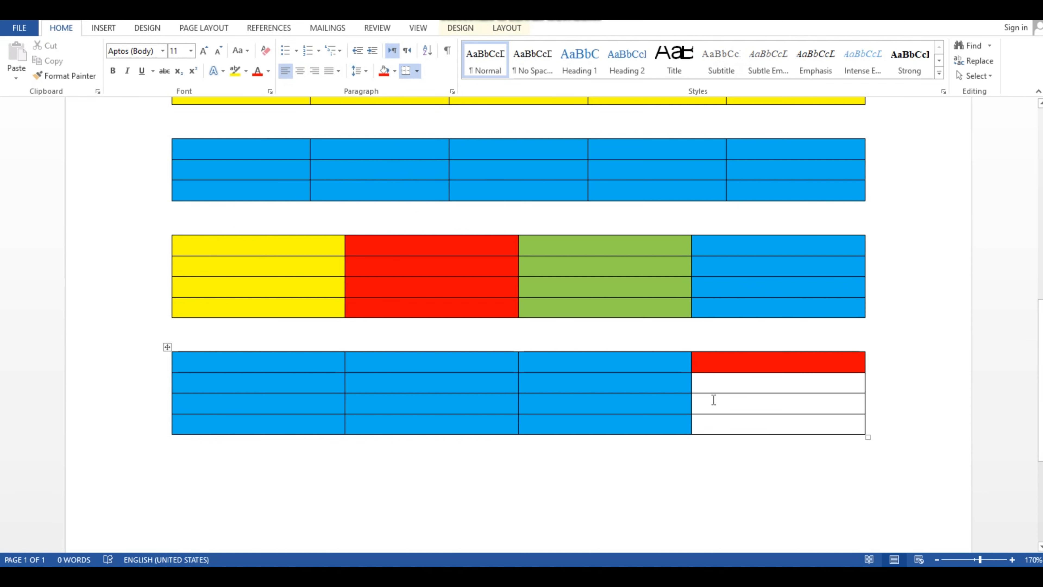
{"action": "left_click", "coordinate": [718, 386]}
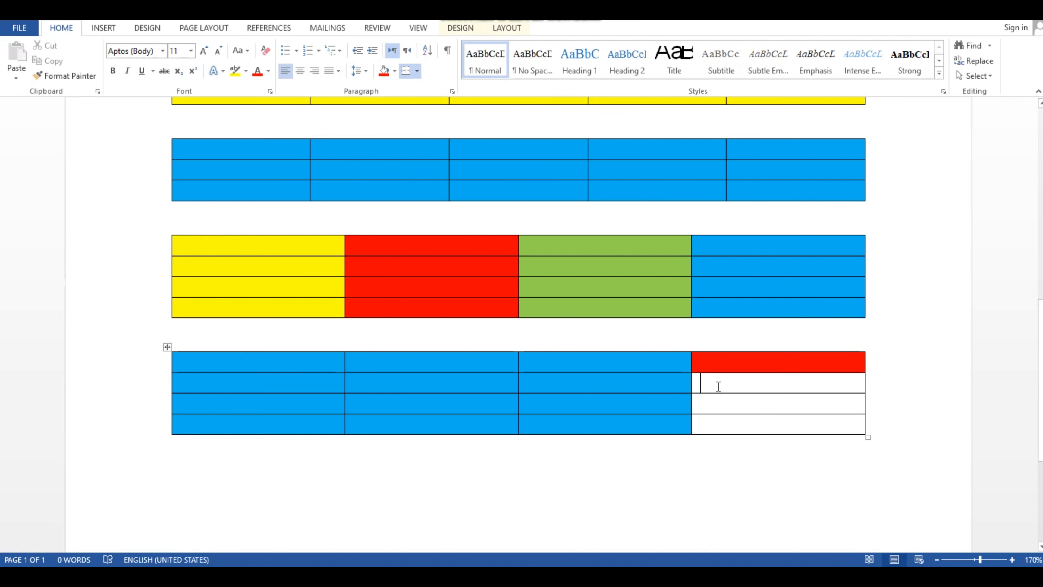
{"action": "left_click", "coordinate": [393, 74]}
{"action": "left_click", "coordinate": [414, 175]}
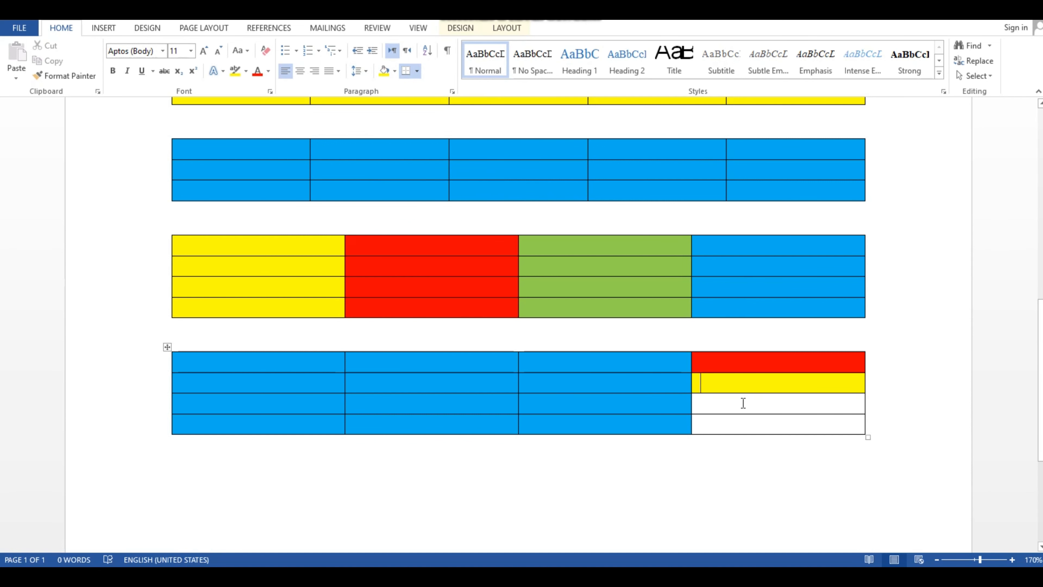
- Shade the third cell of the last column standard purple and the fourth cell a light blue theme colour
{"action": "left_click", "coordinate": [744, 403]}
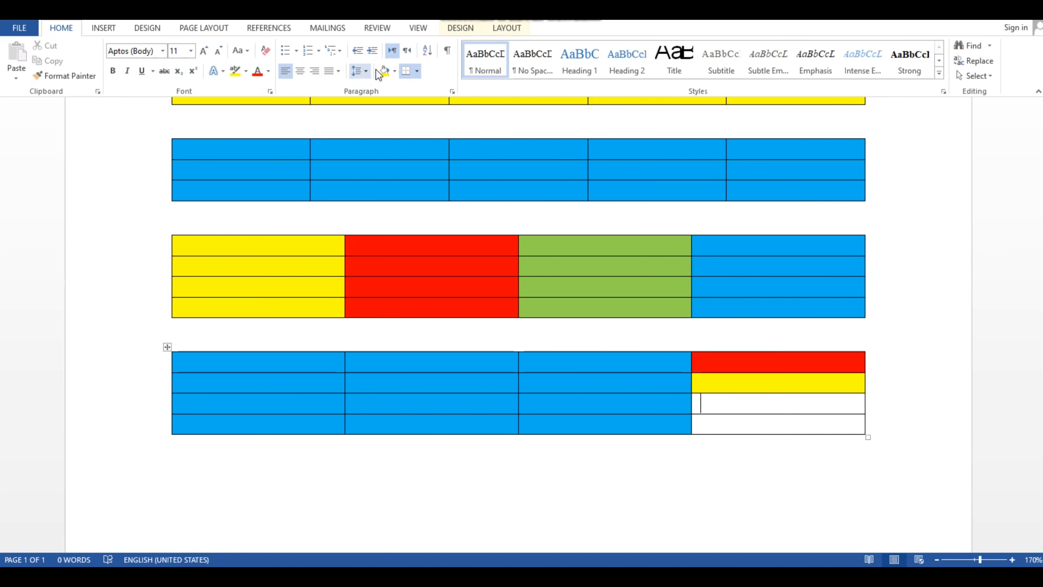
{"action": "left_click", "coordinate": [395, 73]}
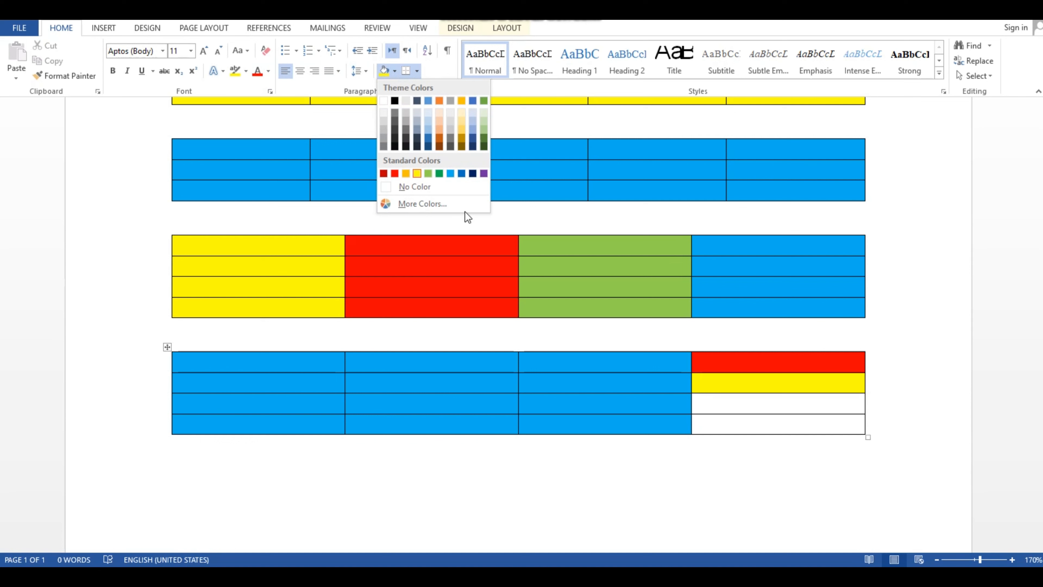
{"action": "left_click", "coordinate": [485, 171]}
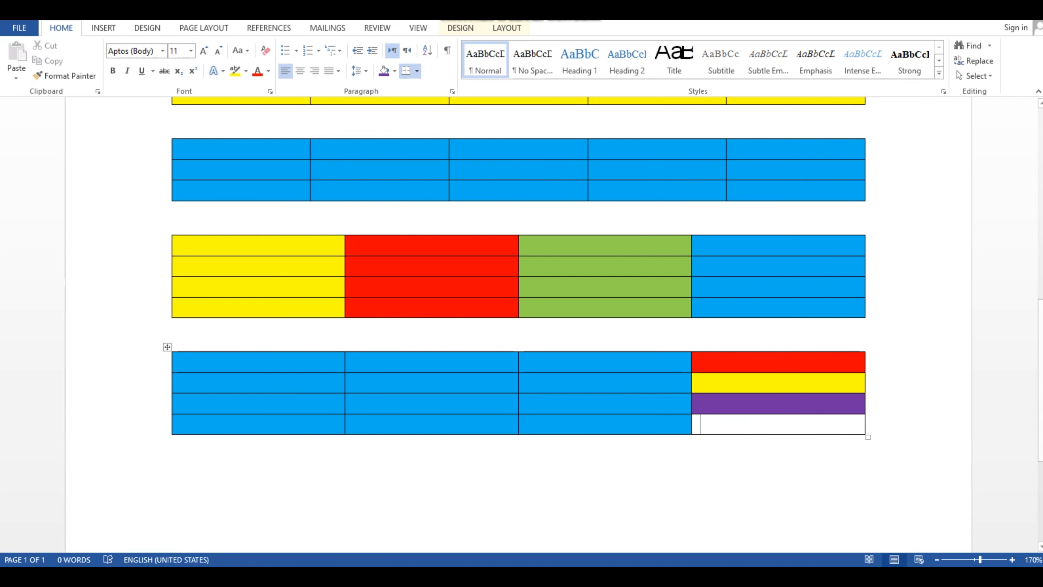
{"action": "left_click", "coordinate": [394, 72]}
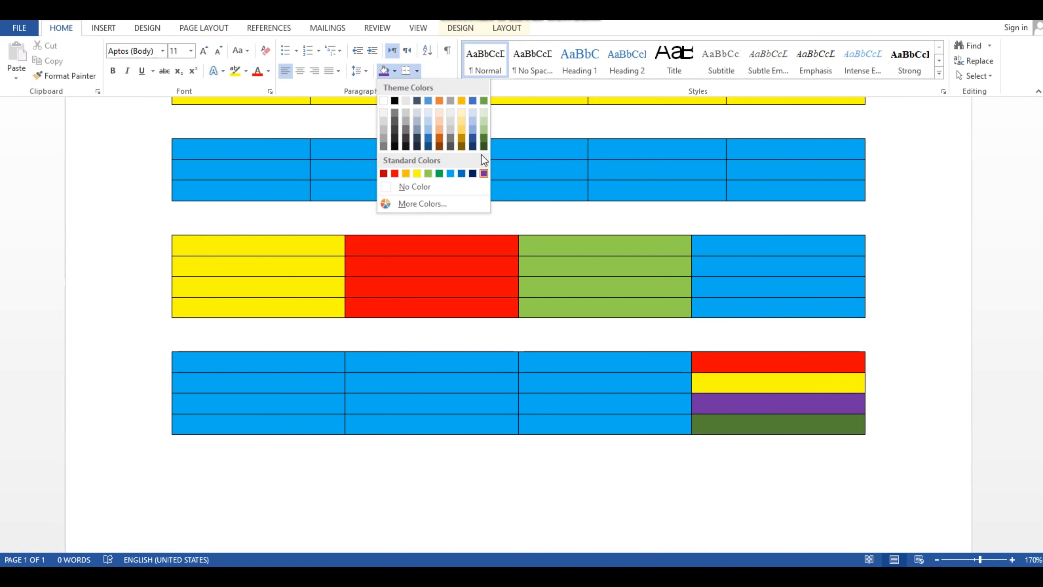
{"action": "left_click", "coordinate": [429, 122]}
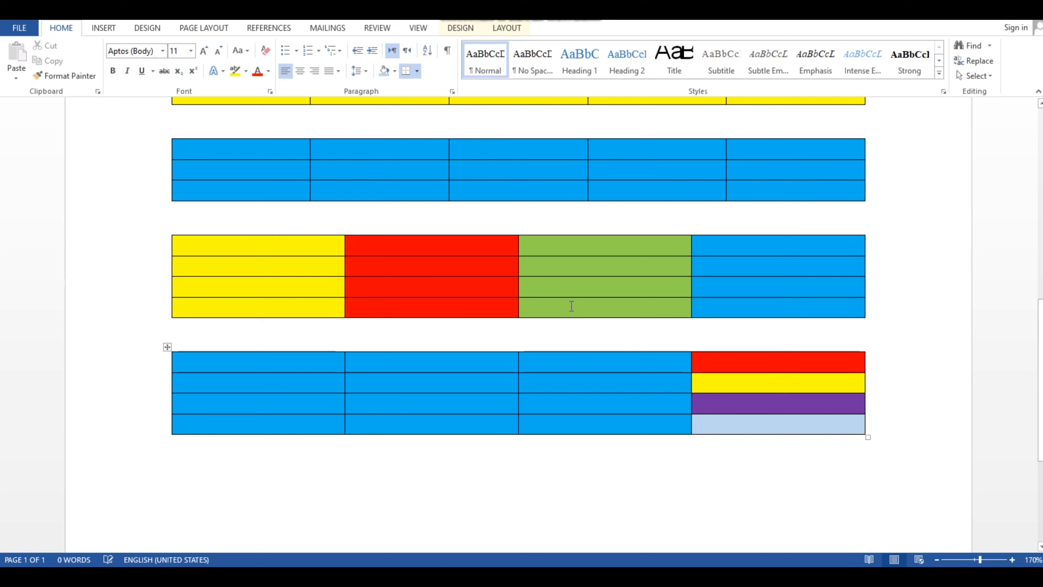
{"action": "left_click", "coordinate": [621, 493]}
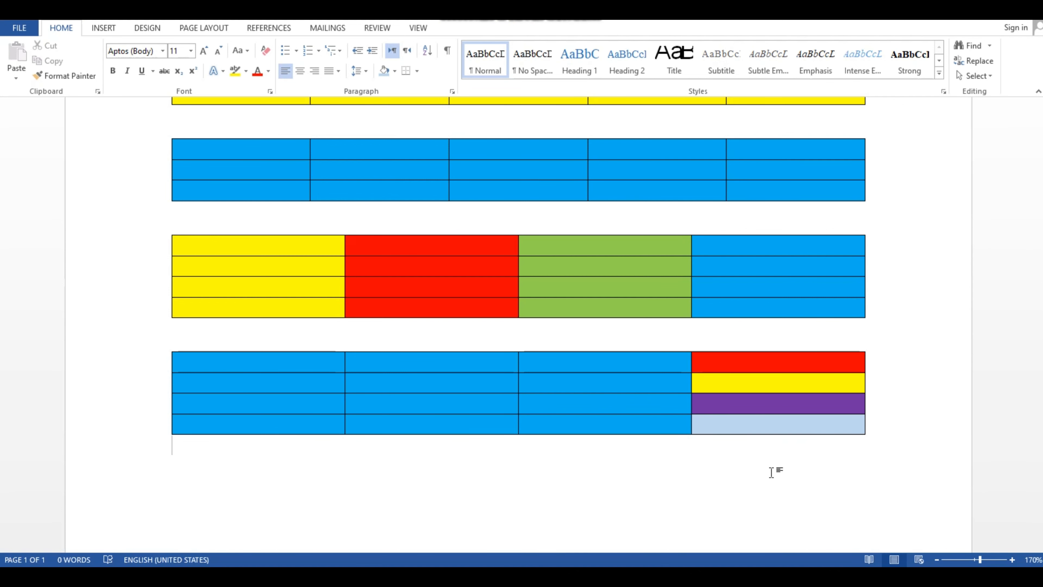
- Insert a 4x2 table below the last coloured table, leaving a blank line between them
{"action": "scroll", "coordinate": [771, 472], "scroll_direction": "down", "scroll_amount": 2}
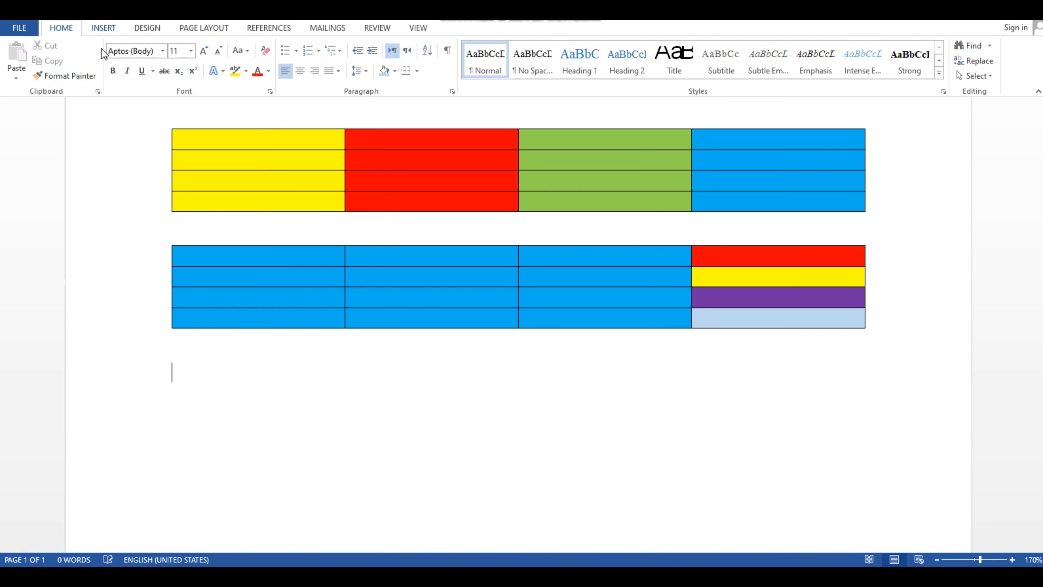
{"action": "left_click", "coordinate": [104, 29]}
{"action": "left_click", "coordinate": [104, 73]}
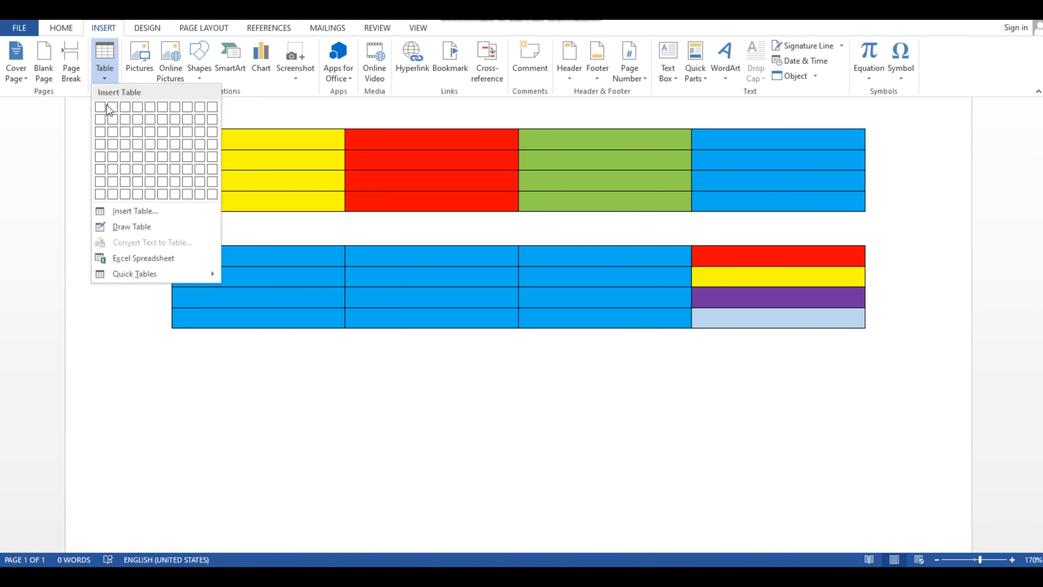
{"action": "left_click", "coordinate": [137, 125]}
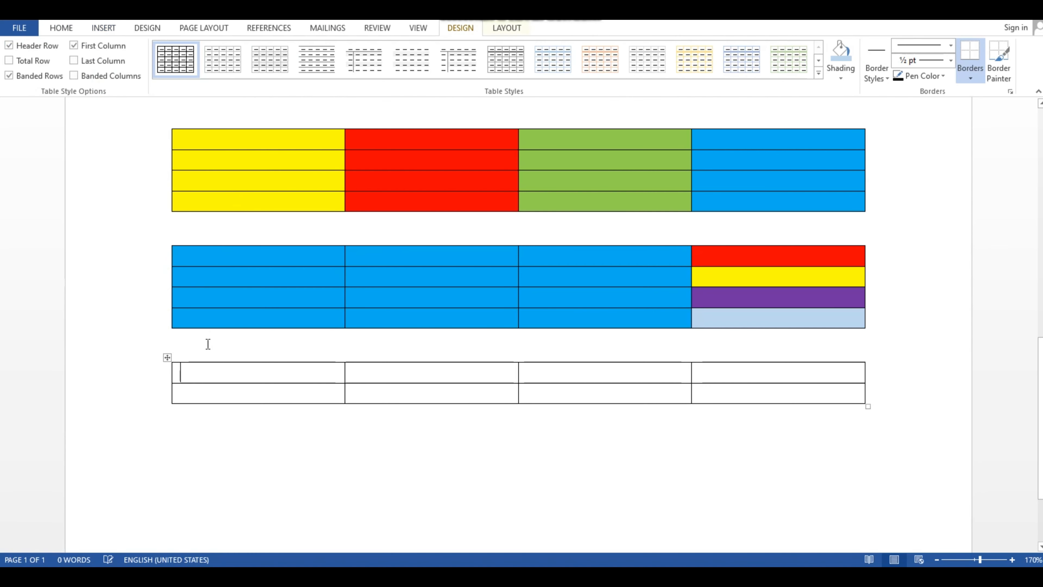
{"action": "left_click", "coordinate": [333, 428]}
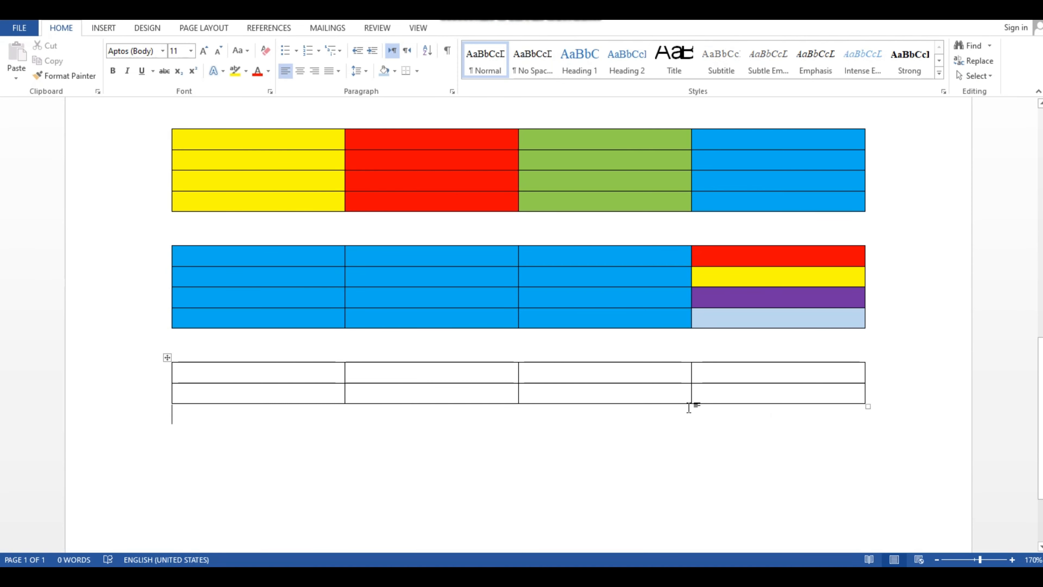
- Select the whole 4x2 table and choose the black 1½ pt theme border style for painting borders
{"action": "scroll", "coordinate": [689, 407], "scroll_direction": "up", "scroll_amount": 6}
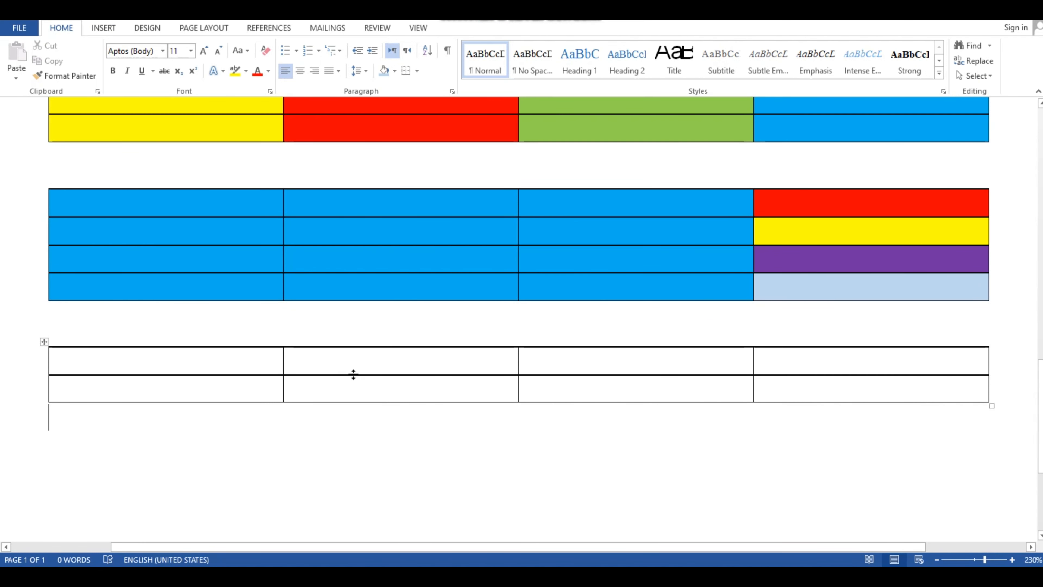
{"action": "left_click", "coordinate": [44, 342]}
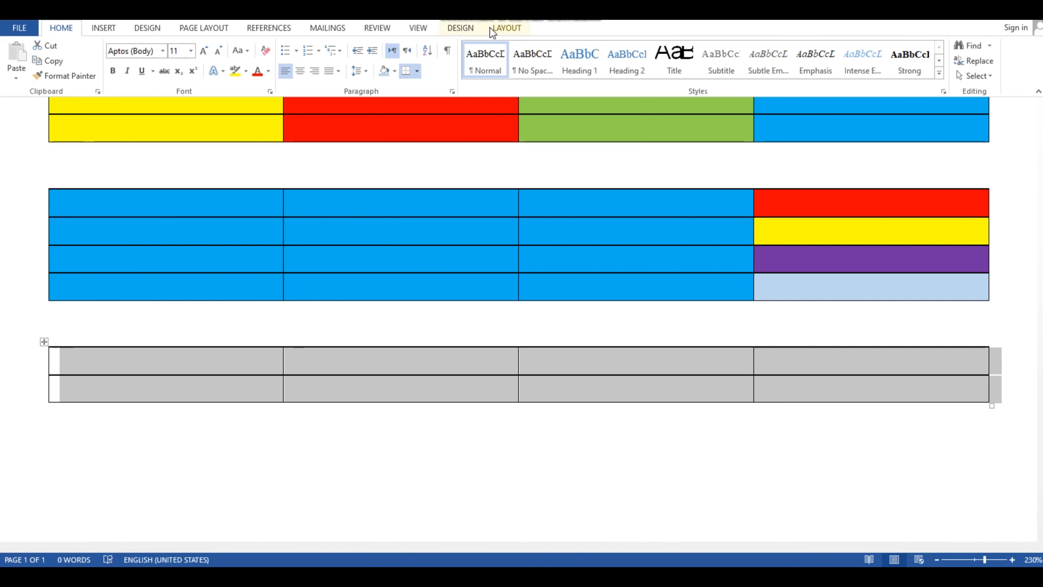
{"action": "left_click", "coordinate": [465, 30]}
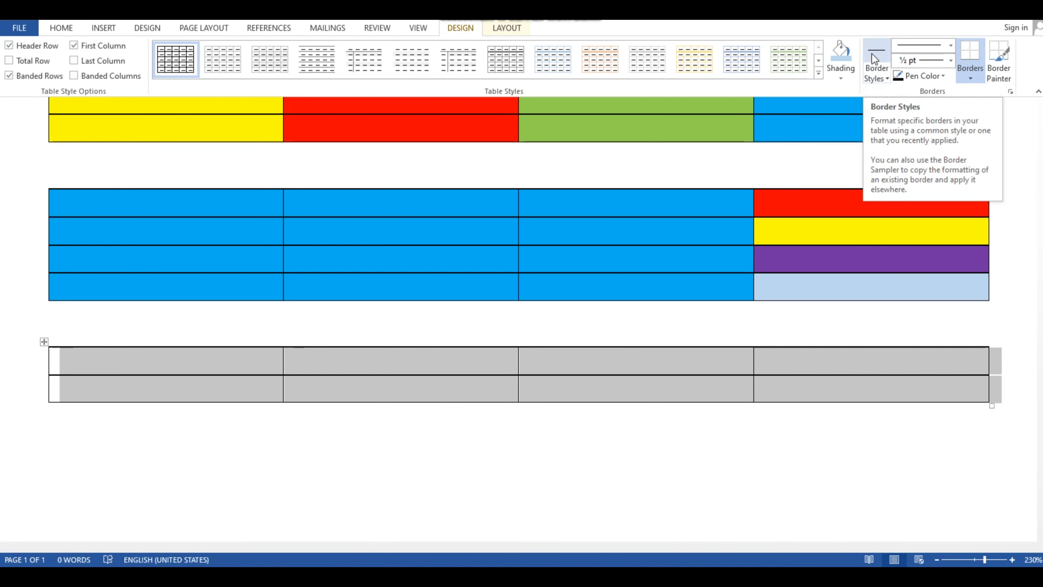
{"action": "left_click", "coordinate": [884, 79]}
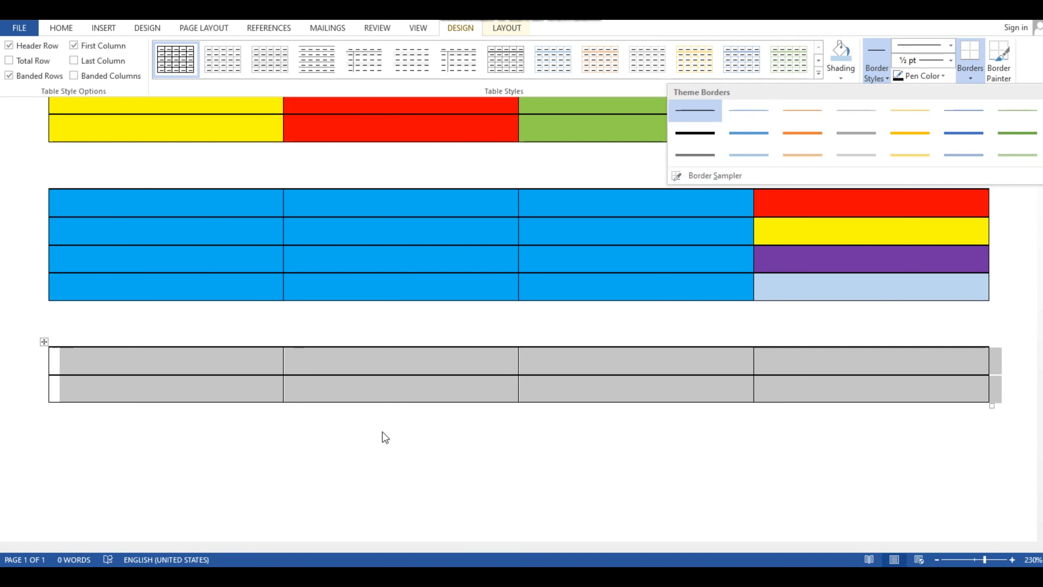
{"action": "left_click", "coordinate": [698, 133]}
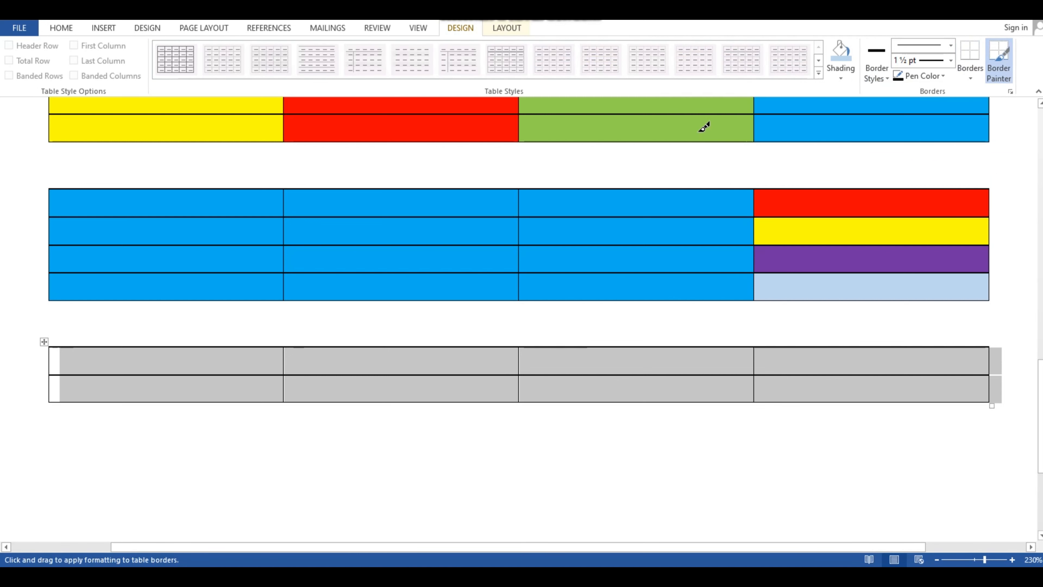
{"action": "left_click", "coordinate": [879, 74]}
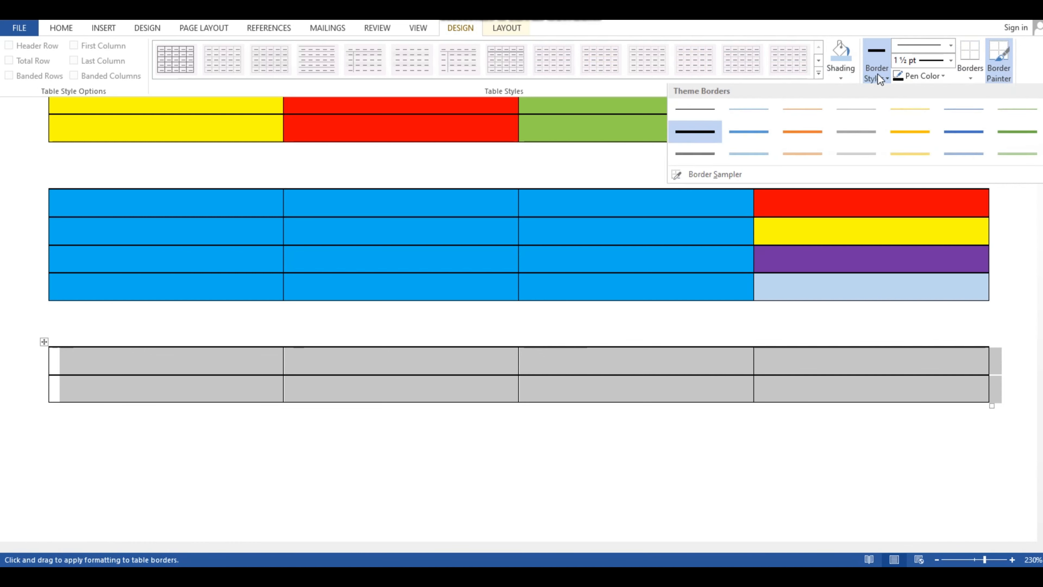
{"action": "left_click", "coordinate": [695, 110]}
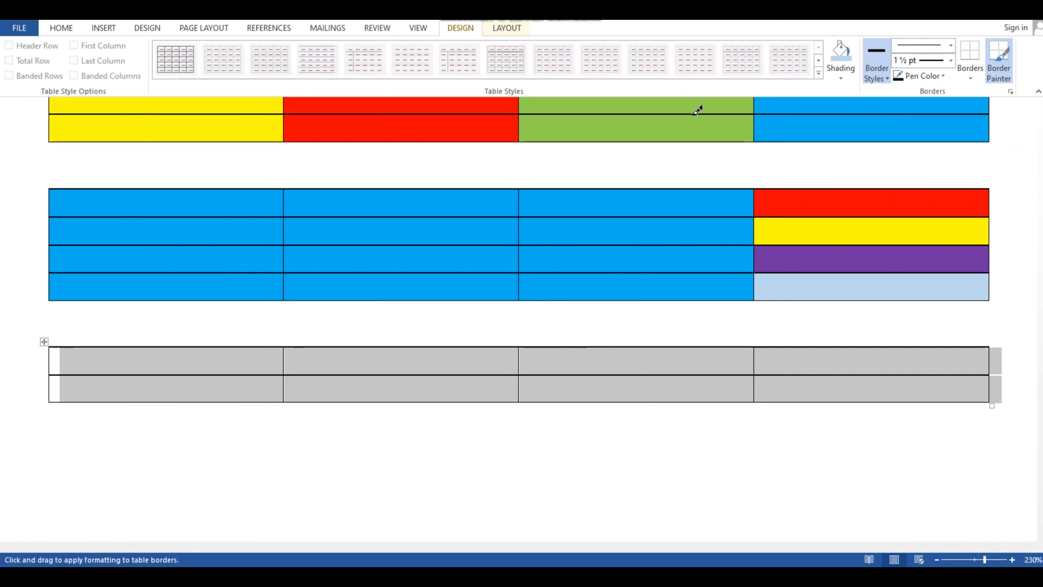
{"action": "left_click", "coordinate": [889, 80]}
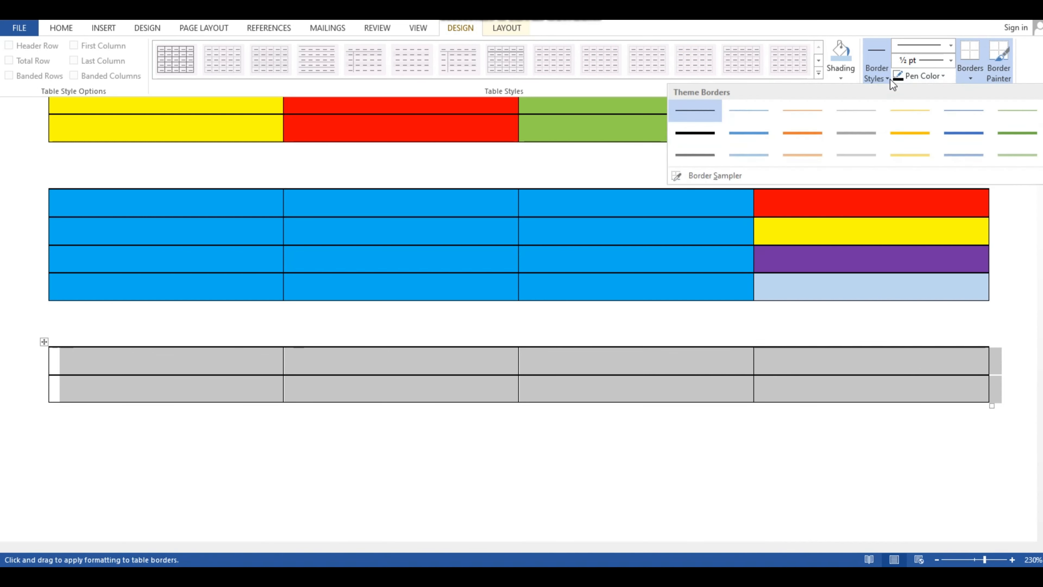
{"action": "left_click", "coordinate": [713, 137]}
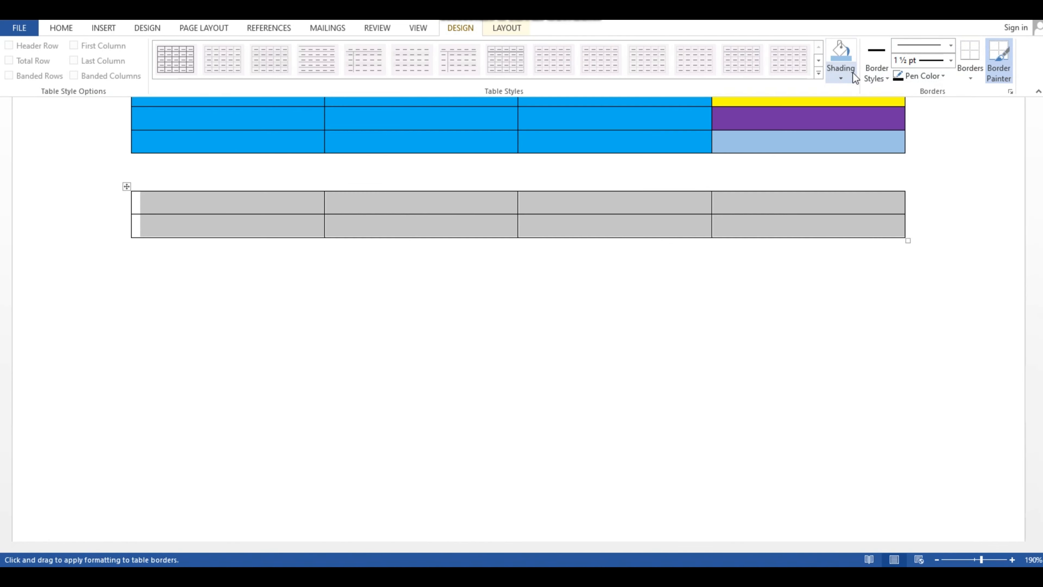
- Choose the thick black 1½ pt theme border again for the Border Painter
{"action": "left_click", "coordinate": [841, 76]}
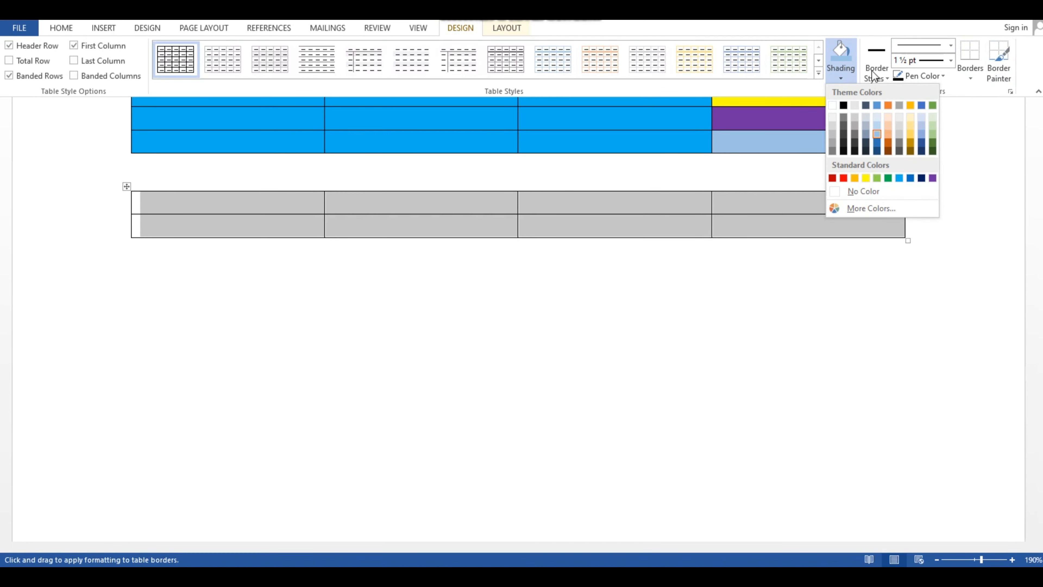
{"action": "left_click", "coordinate": [875, 57]}
{"action": "left_click", "coordinate": [875, 78]}
{"action": "left_click", "coordinate": [702, 133]}
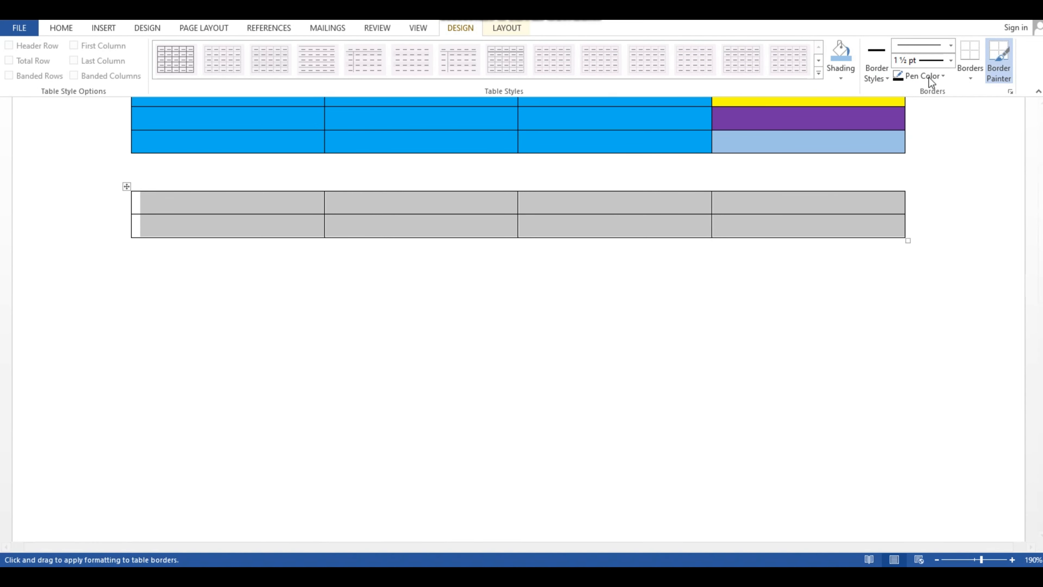
{"action": "left_click", "coordinate": [875, 76]}
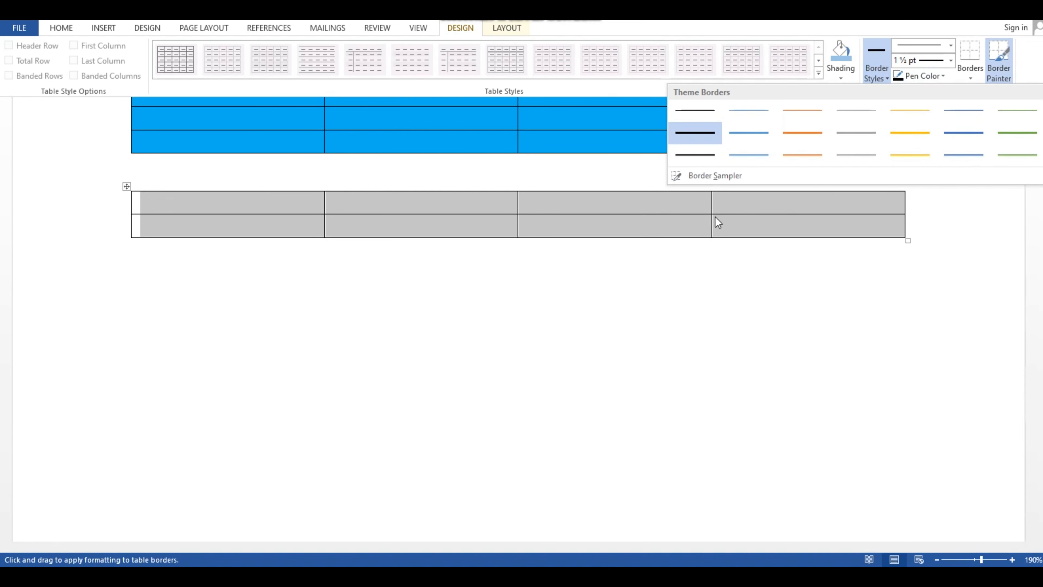
{"action": "left_click", "coordinate": [687, 256]}
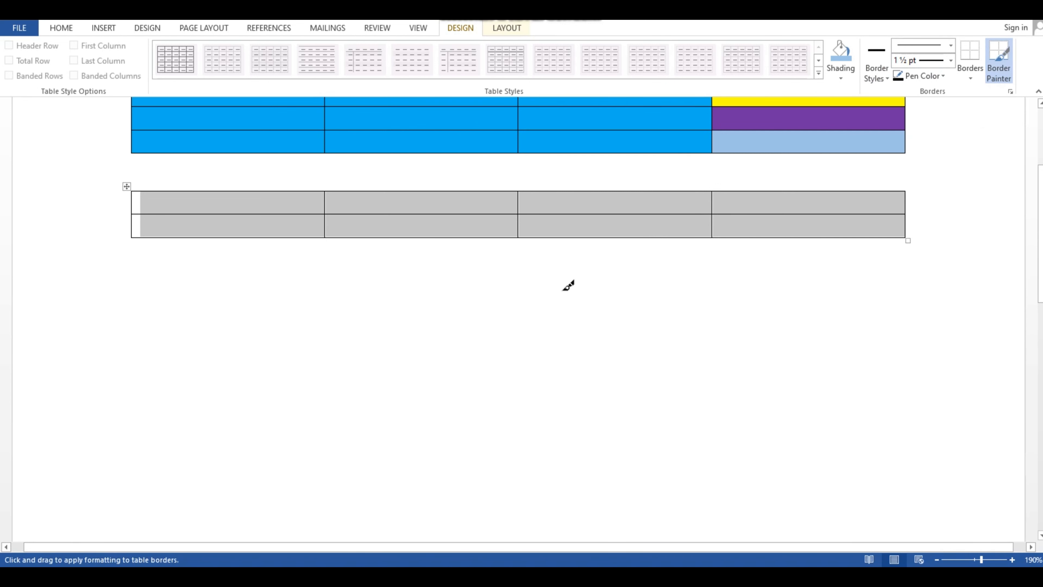
- Paint 1½ pt black borders around the first cell and on single edges in the other columns of the 4x2 table
{"action": "scroll", "coordinate": [548, 257], "scroll_direction": "up", "scroll_amount": 1}
{"action": "scroll", "coordinate": [548, 256], "scroll_direction": "up", "scroll_amount": 2}
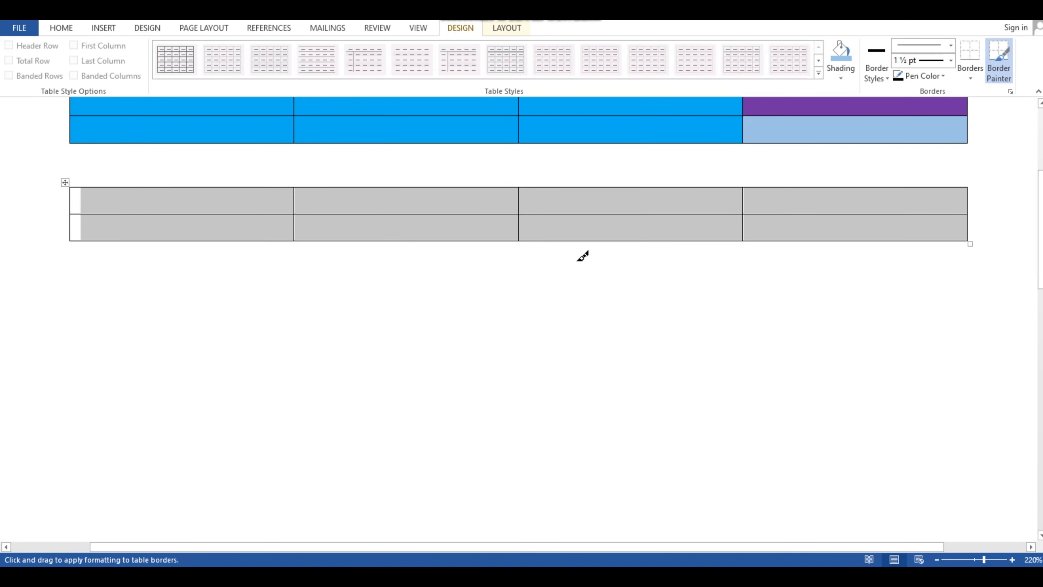
{"action": "left_click", "coordinate": [94, 213]}
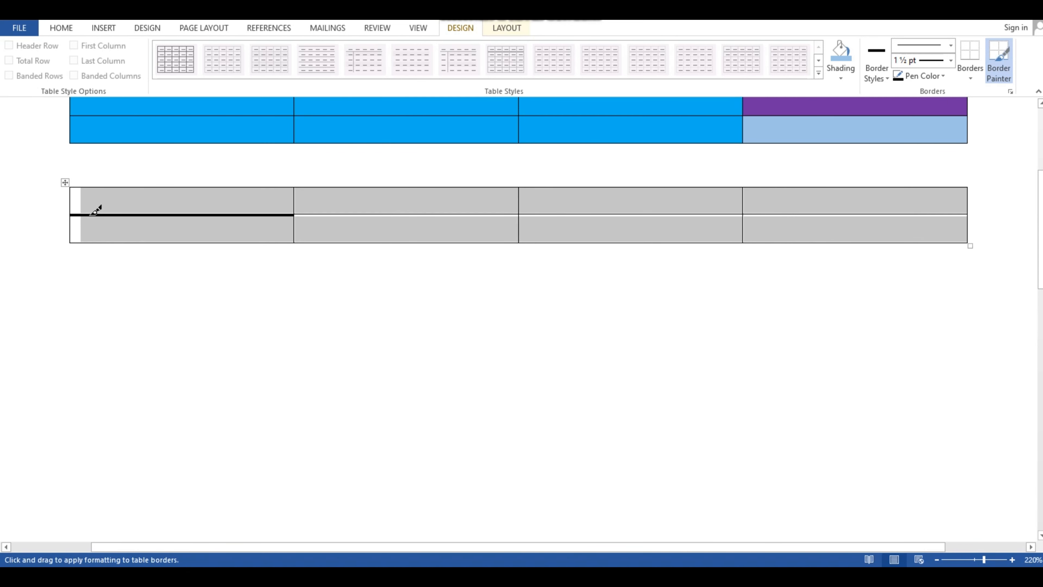
{"action": "left_click", "coordinate": [292, 193]}
{"action": "left_click", "coordinate": [240, 188]}
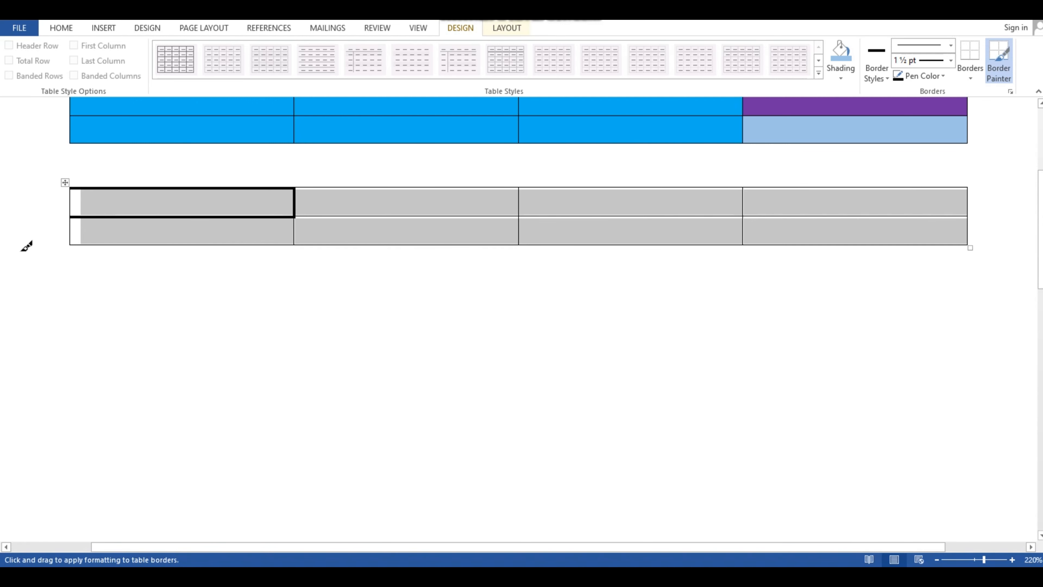
{"action": "left_click", "coordinate": [70, 202]}
{"action": "left_click", "coordinate": [342, 217]}
{"action": "left_click", "coordinate": [659, 244]}
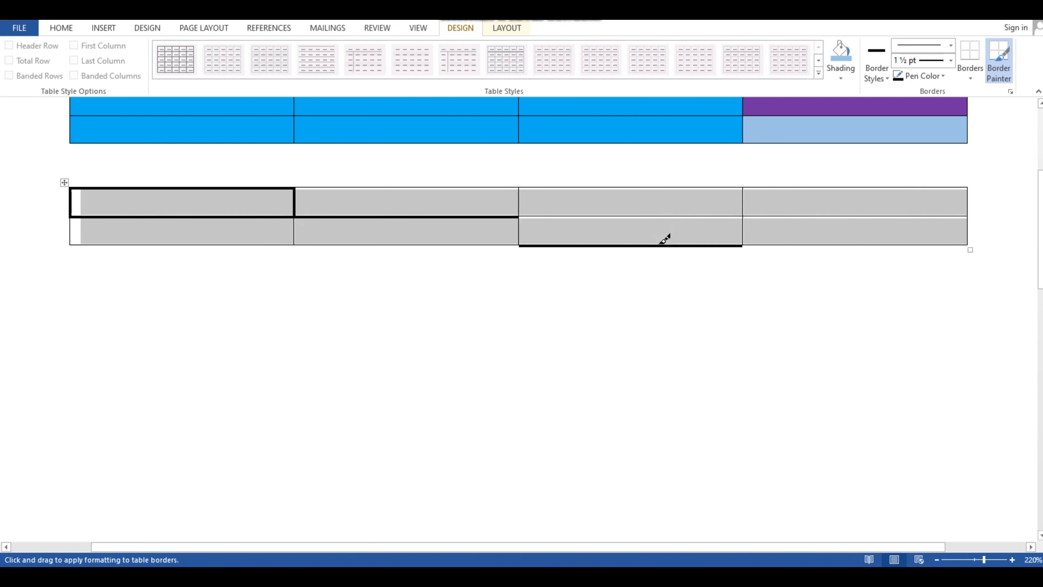
{"action": "left_click", "coordinate": [841, 187]}
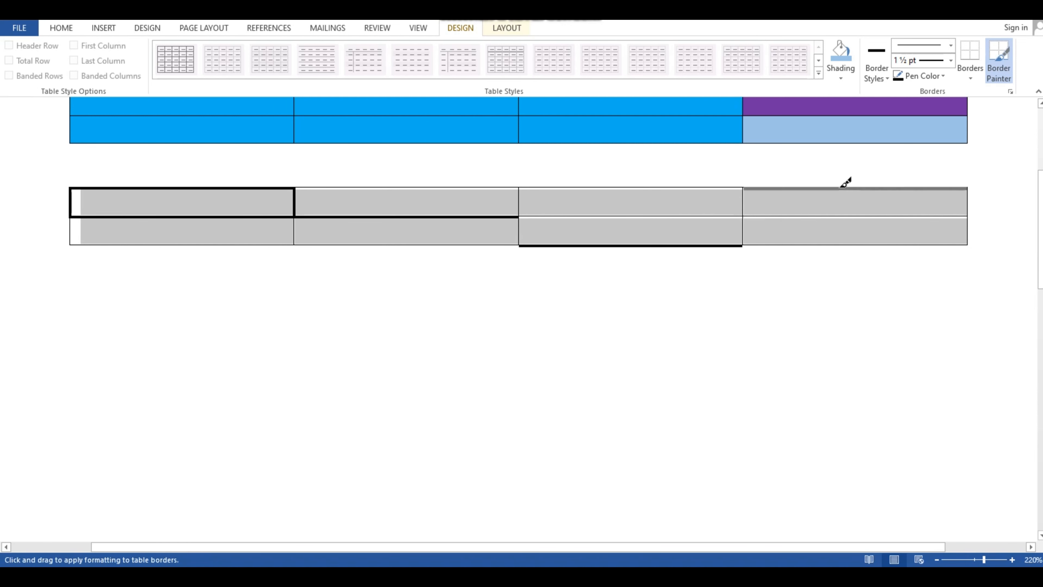
{"action": "left_click", "coordinate": [662, 217]}
{"action": "key", "text": "Escape"}
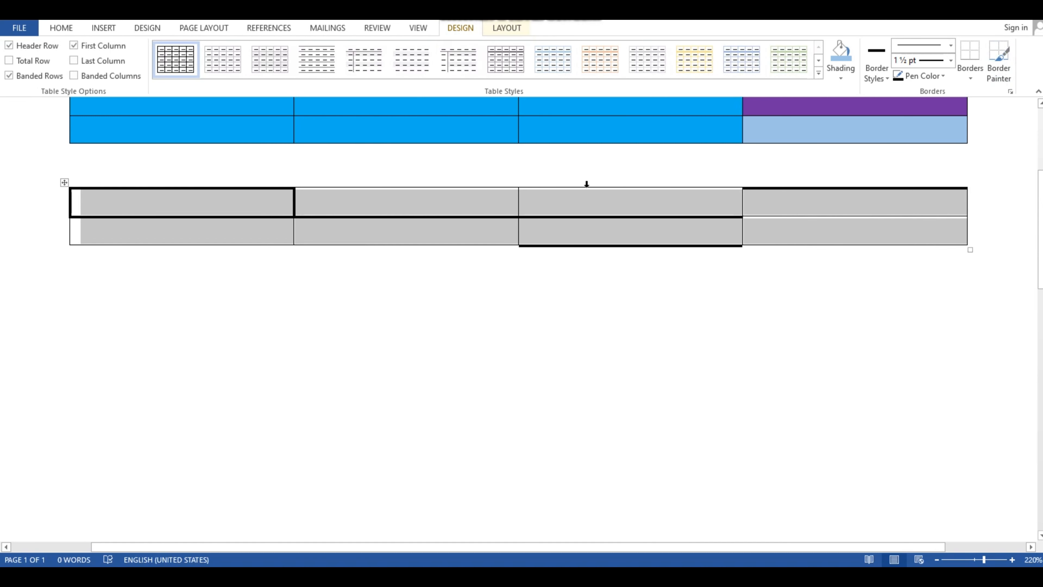
{"action": "left_click", "coordinate": [512, 315]}
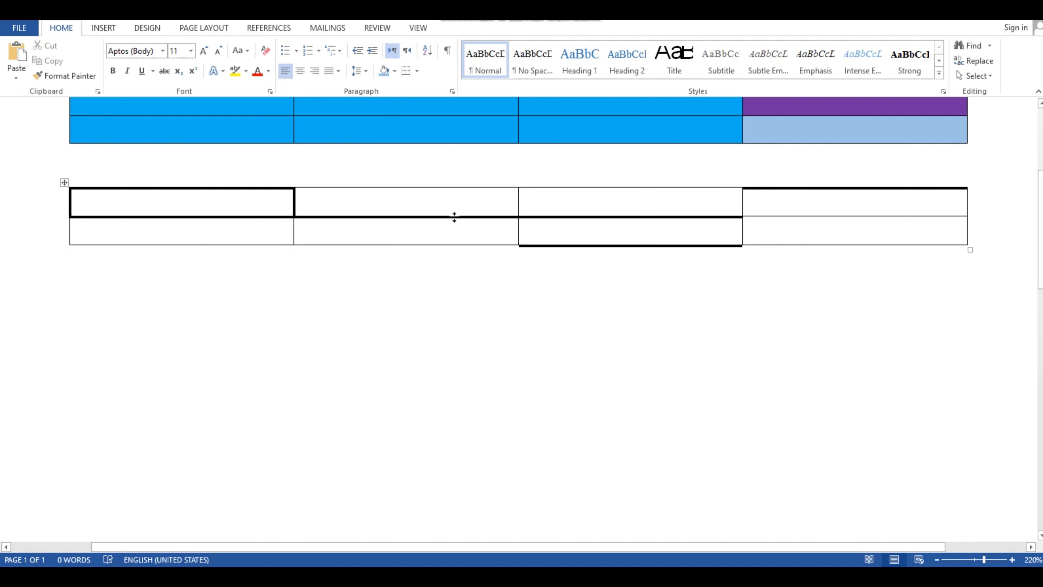
- Undo all the individually painted borders in the 4x2 table
{"action": "key", "text": "ctrl+z"}
{"action": "key", "text": "ctrl+z"}
{"action": "key", "text": "ctrl+z"}
{"action": "key", "text": "ctrl+z"}
{"action": "key", "text": "ctrl+z"}
{"action": "key", "text": "ctrl+z"}
{"action": "key", "text": "ctrl+z"}
{"action": "key", "text": "ctrl+z"}
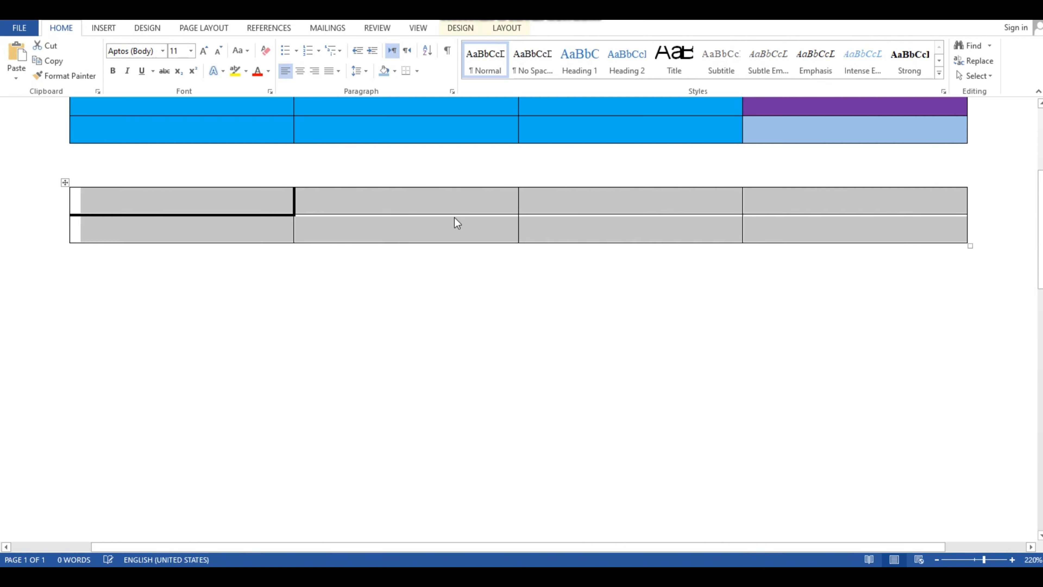
- Apply the black 1½ pt border style to all borders of the 4x2 table
{"action": "left_click", "coordinate": [452, 279]}
{"action": "left_click_drag", "start_coordinate": [384, 225], "coordinate": [803, 237]}
{"action": "left_click", "coordinate": [458, 28]}
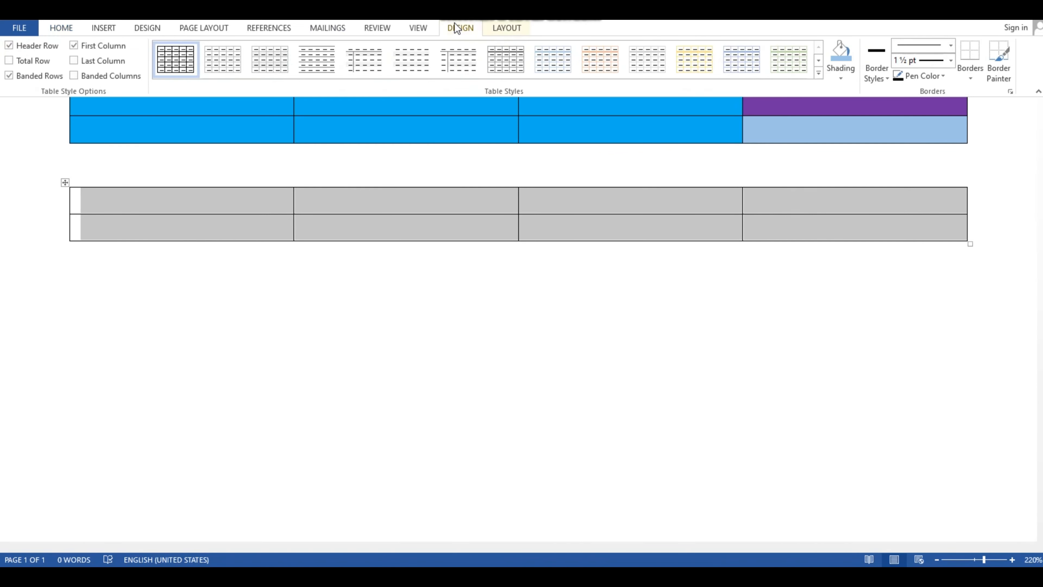
{"action": "left_click", "coordinate": [879, 57]}
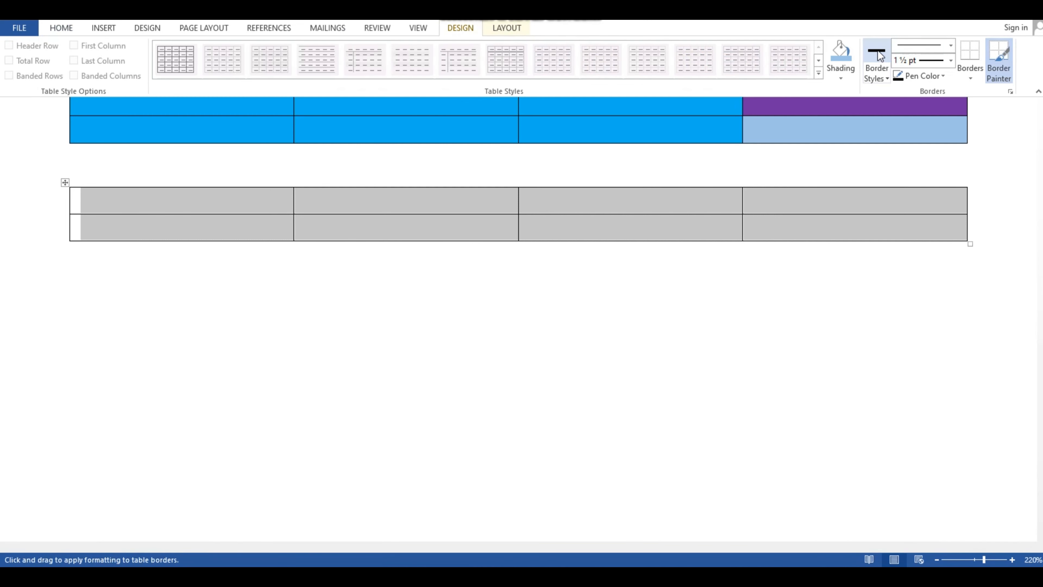
{"action": "left_click", "coordinate": [876, 69]}
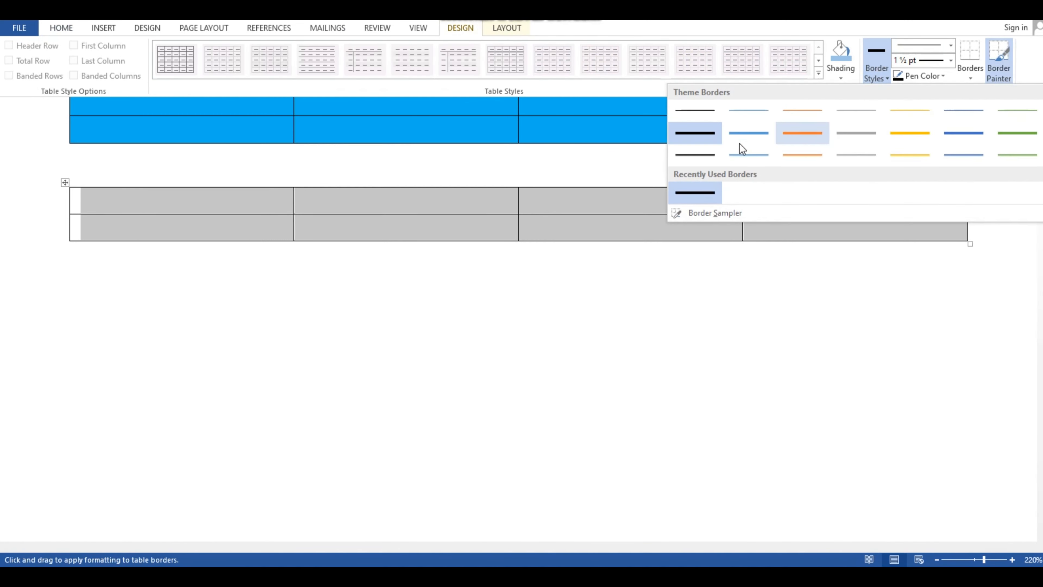
{"action": "left_click", "coordinate": [694, 135]}
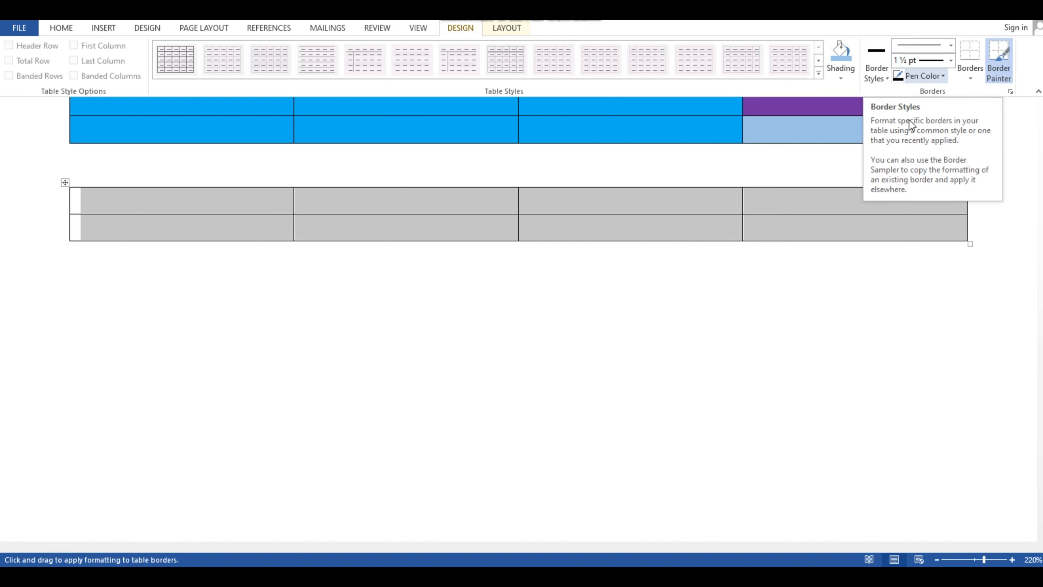
{"action": "left_click", "coordinate": [974, 74]}
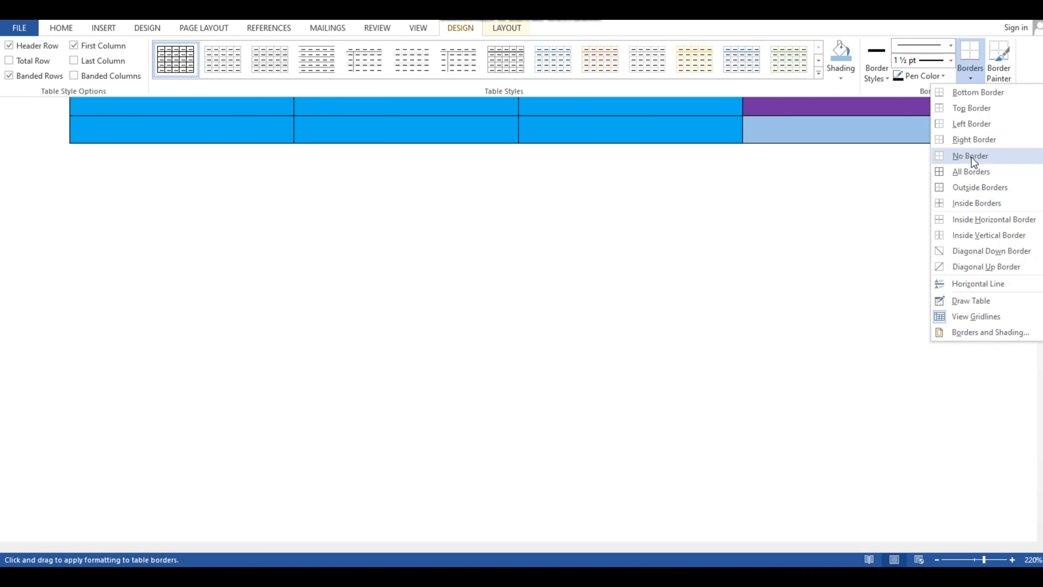
{"action": "left_click", "coordinate": [975, 172]}
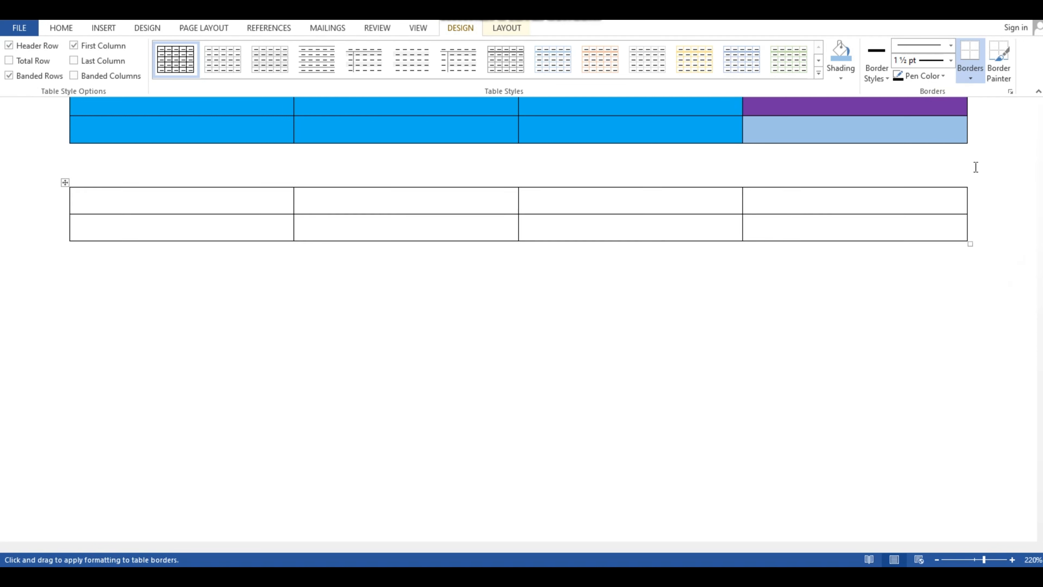
{"action": "left_click", "coordinate": [885, 327]}
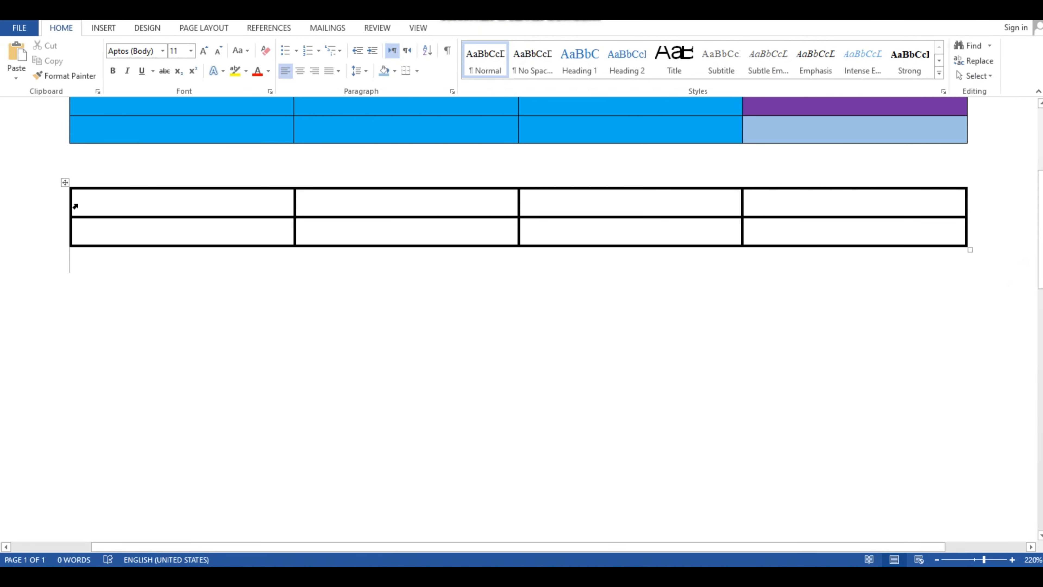
- Insert a 3x3 table below the thick-bordered table, leaving a blank line between them
{"action": "scroll", "coordinate": [285, 285], "scroll_direction": "up", "scroll_amount": 2}
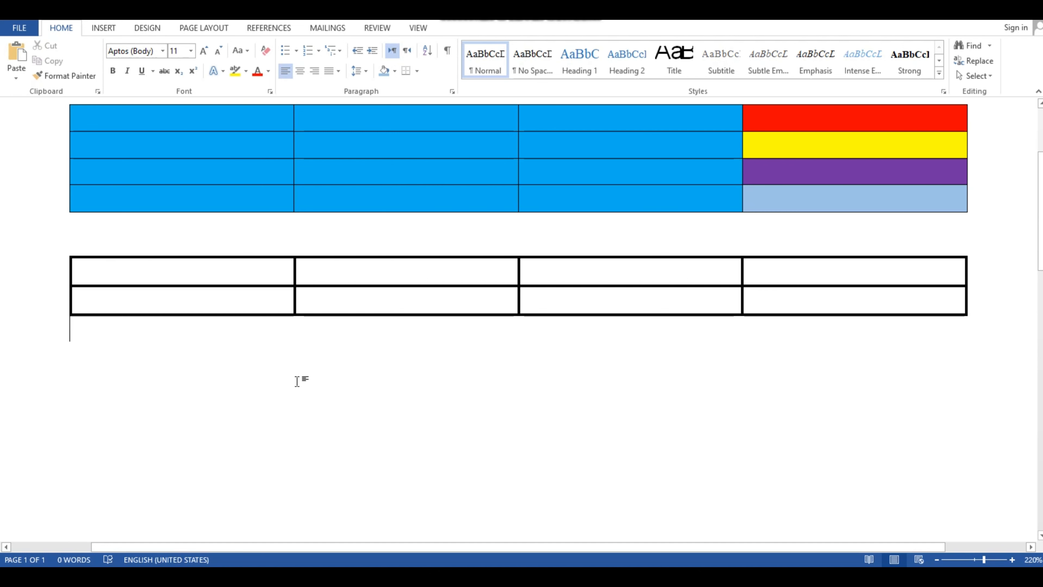
{"action": "key", "text": "Return"}
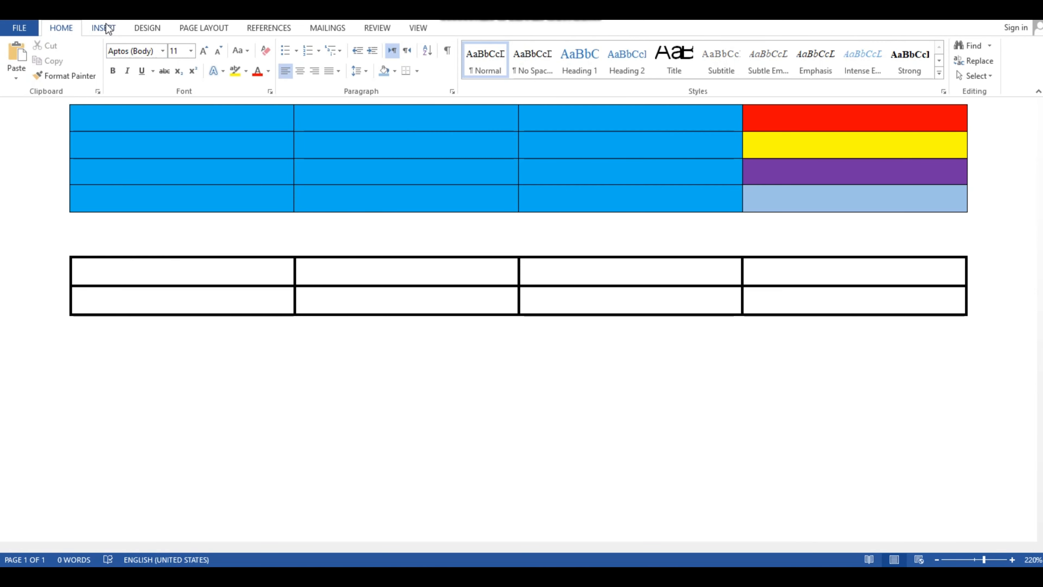
{"action": "left_click", "coordinate": [110, 30]}
{"action": "left_click", "coordinate": [109, 82]}
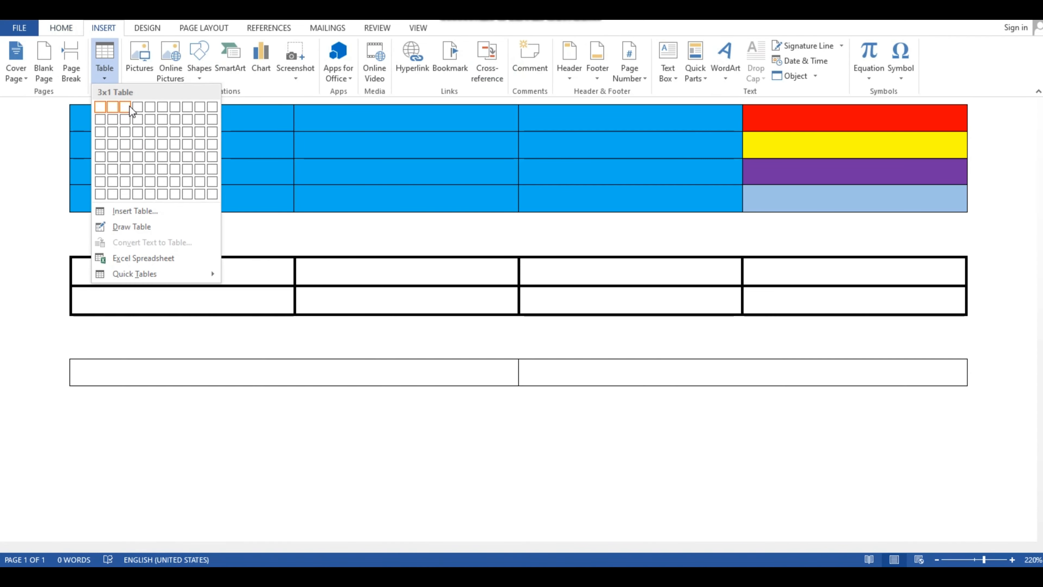
{"action": "left_click", "coordinate": [126, 131]}
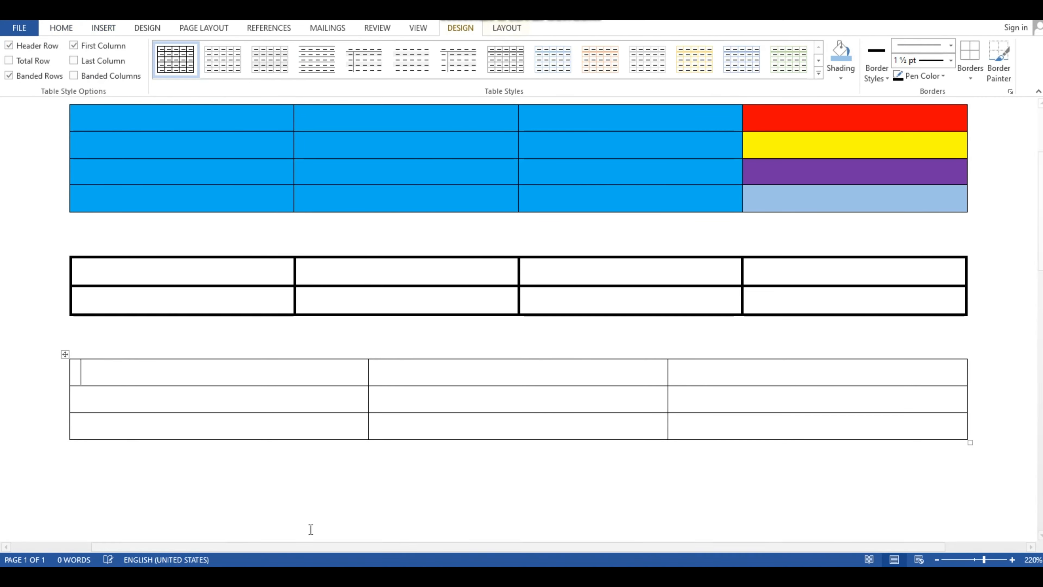
{"action": "left_click", "coordinate": [179, 436]}
- Apply the black 1½ pt border style to all borders of the new 3x3 table
{"action": "scroll", "coordinate": [112, 340], "scroll_direction": "down", "scroll_amount": 3}
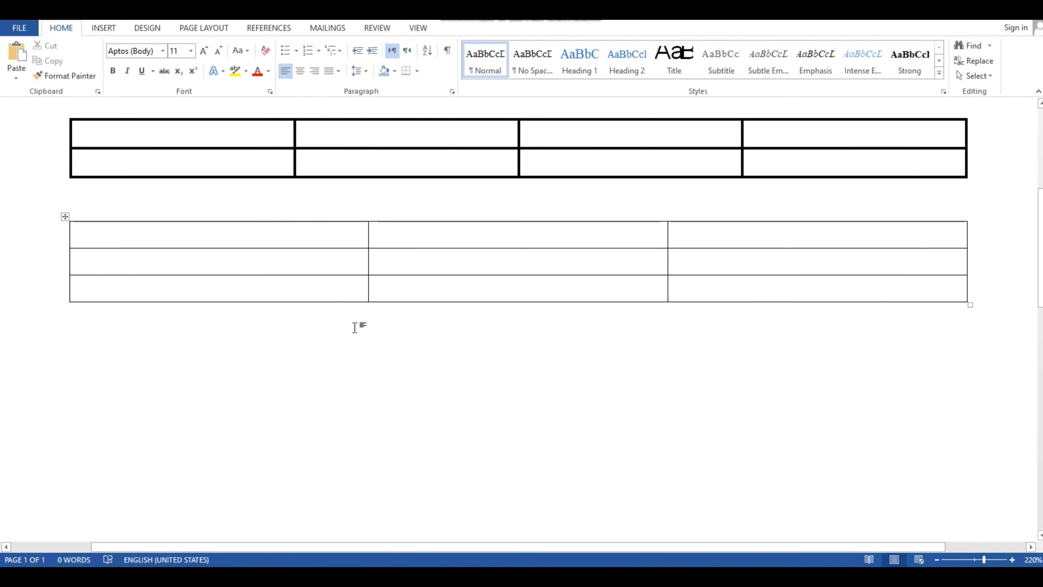
{"action": "left_click", "coordinate": [168, 251], "text": "shift"}
{"action": "left_click_drag", "start_coordinate": [380, 300], "coordinate": [719, 280]}
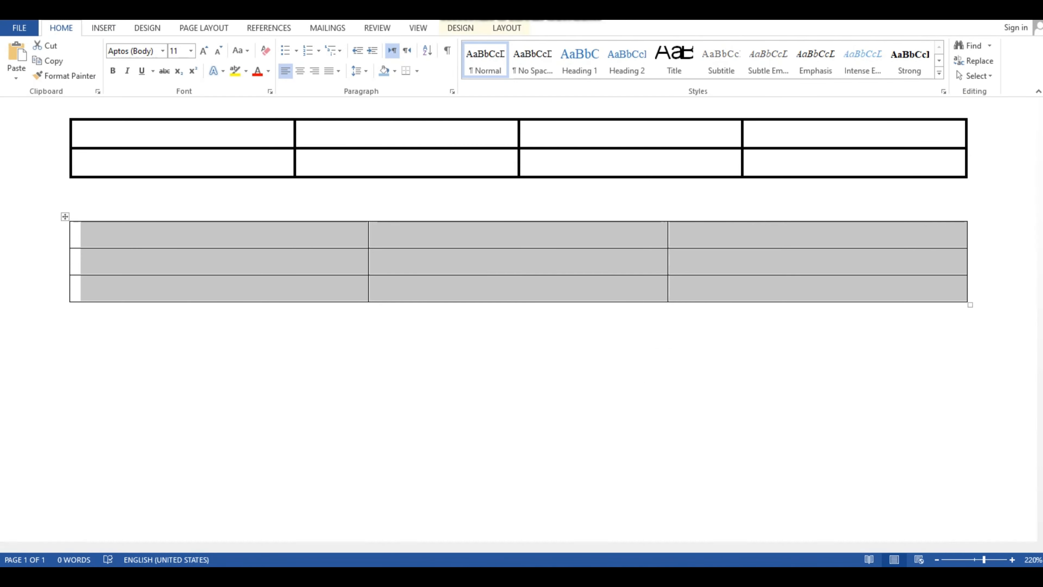
{"action": "left_click", "coordinate": [458, 27]}
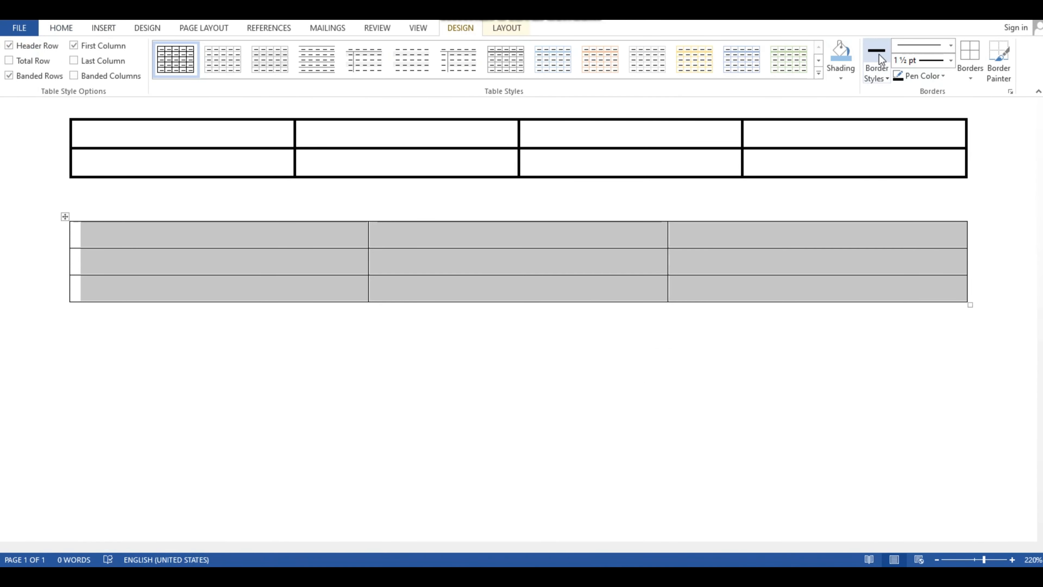
{"action": "left_click", "coordinate": [875, 61]}
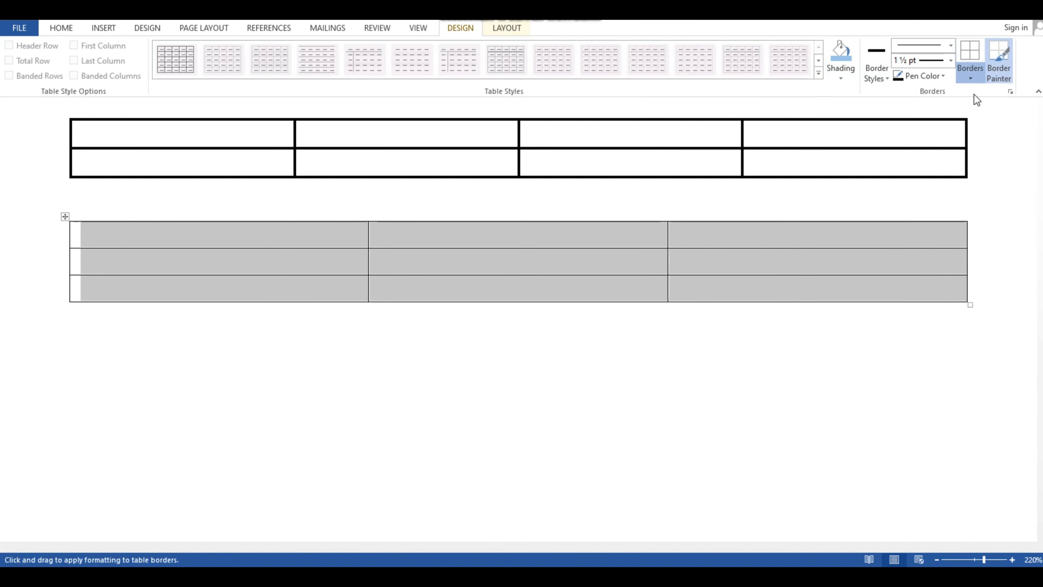
{"action": "left_click", "coordinate": [970, 78]}
{"action": "left_click", "coordinate": [978, 179]}
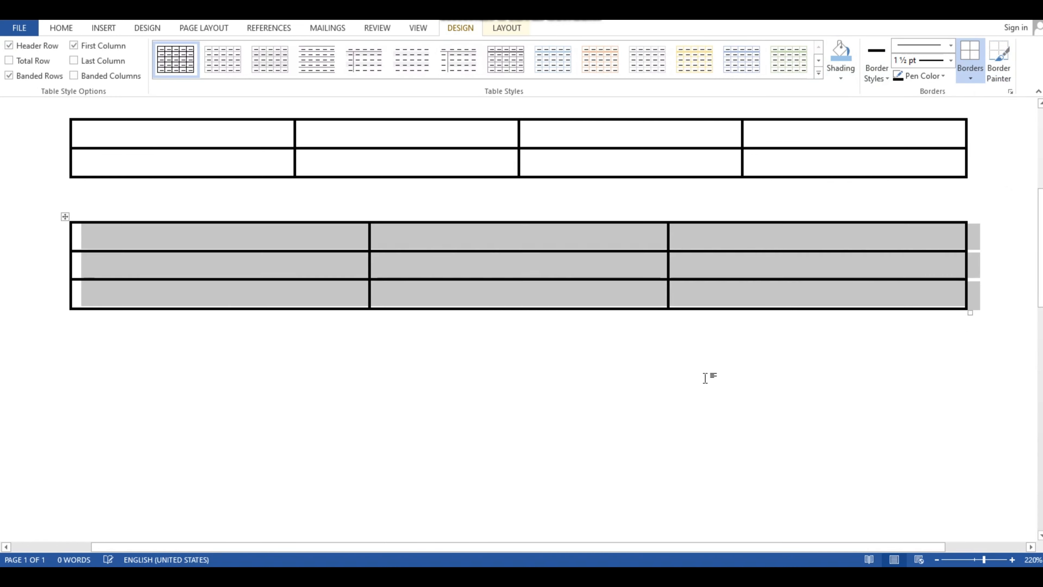
- Insert another 3x3 table below the thick-bordered 3x3 table, leaving a blank line between them
{"action": "left_click", "coordinate": [706, 375]}
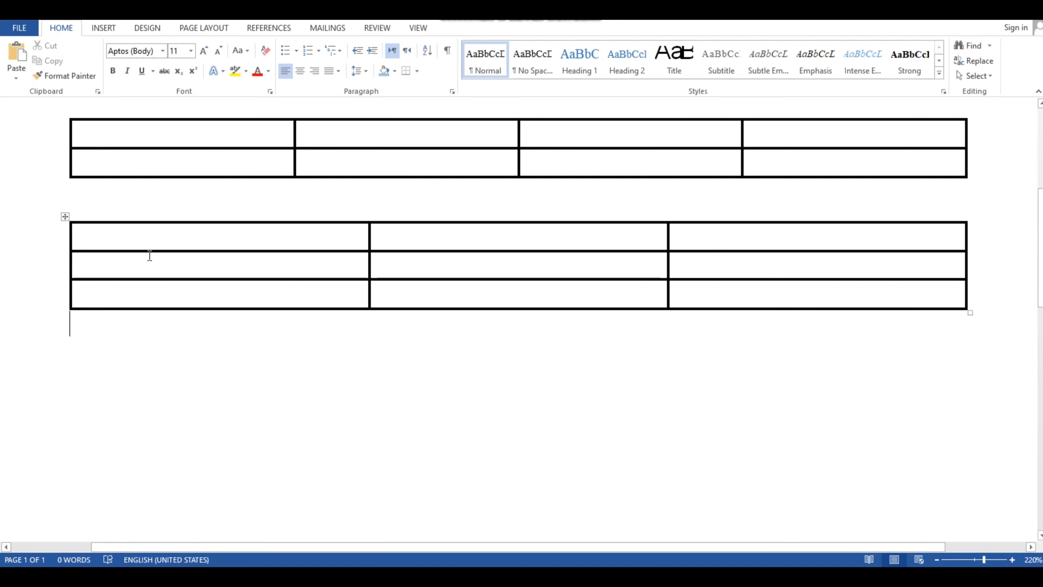
{"action": "left_click", "coordinate": [106, 26]}
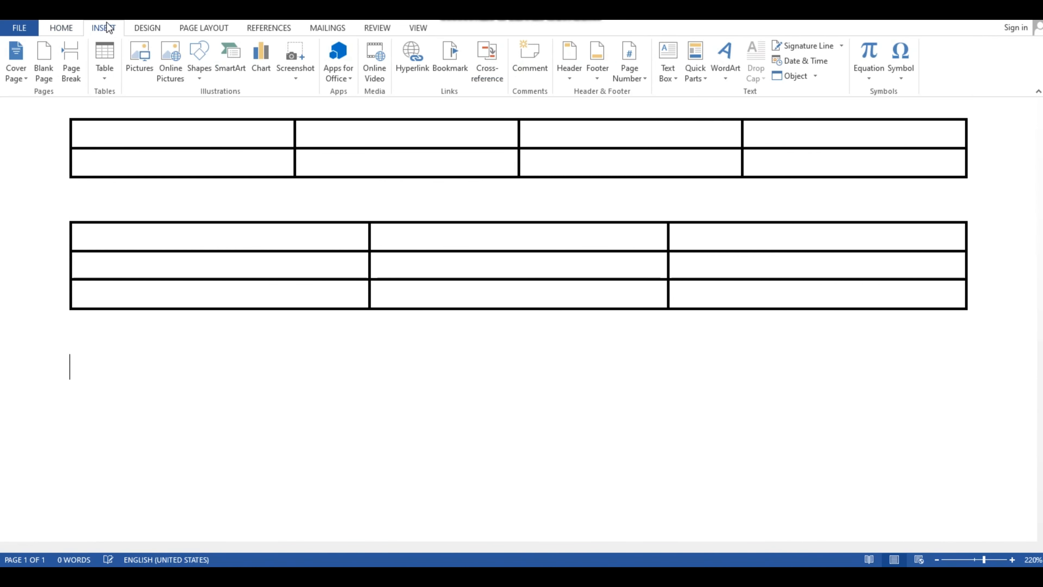
{"action": "left_click", "coordinate": [104, 73]}
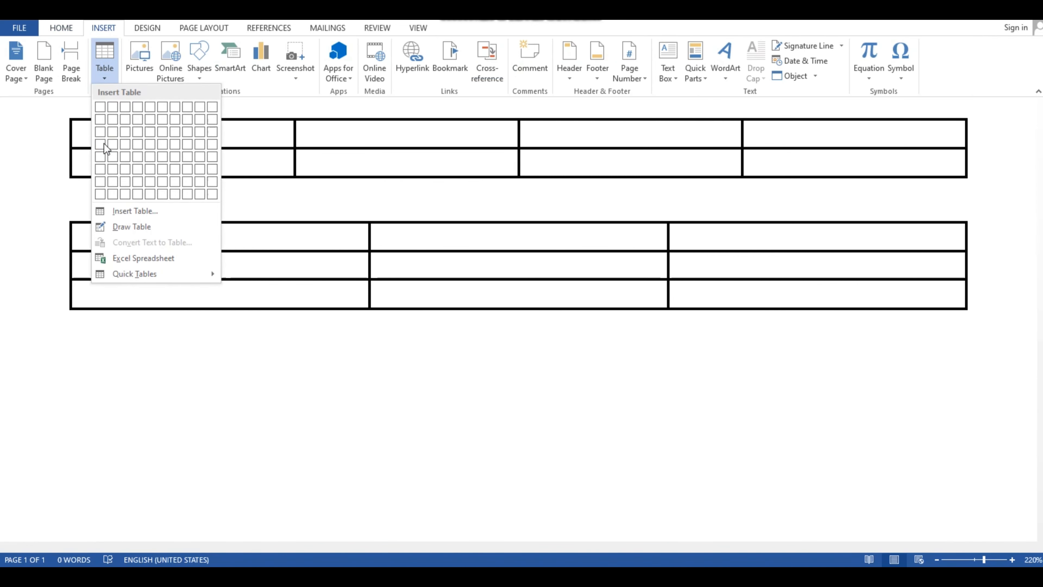
{"action": "left_click", "coordinate": [129, 128]}
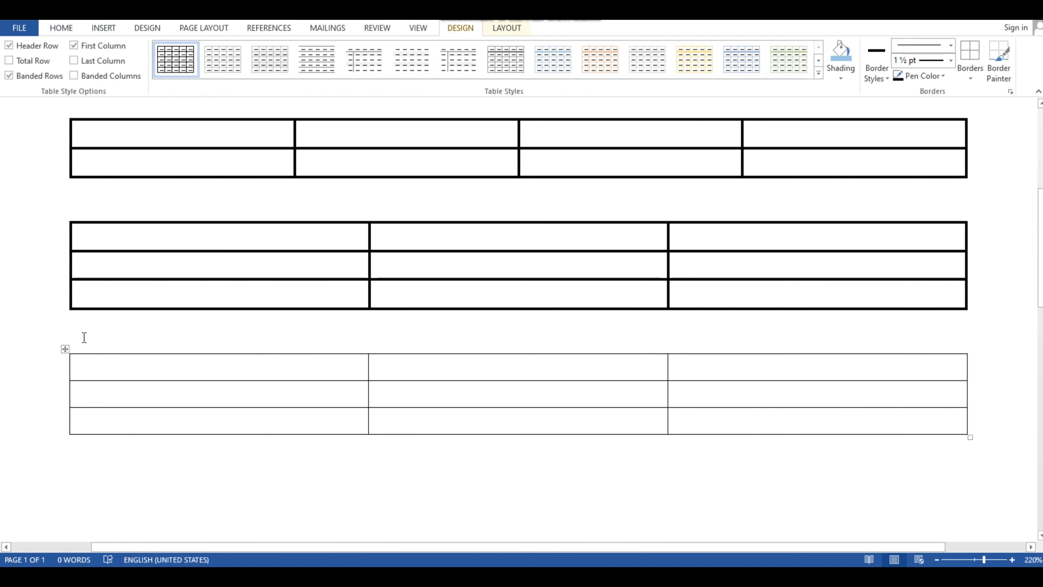
- Apply the "Double solid lines, 1/2 pt" border style to all borders of the newest 3x3 table
{"action": "mouse_move", "coordinate": [88, 364]}
{"action": "left_mouse_down"}
{"action": "mouse_move", "coordinate": [216, 396]}
{"action": "mouse_move", "coordinate": [775, 424]}
{"action": "left_mouse_up"}
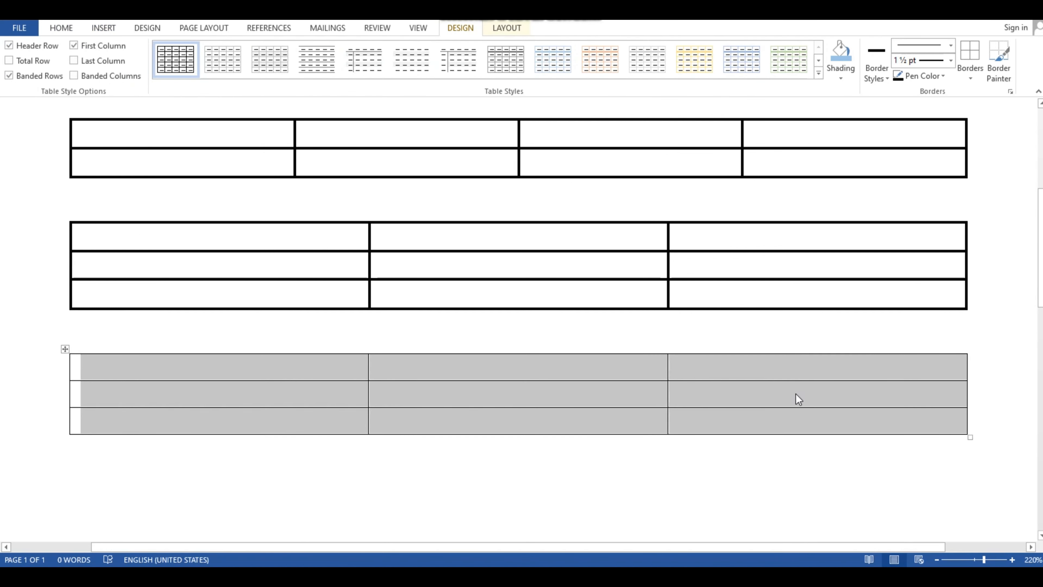
{"action": "left_click", "coordinate": [890, 78]}
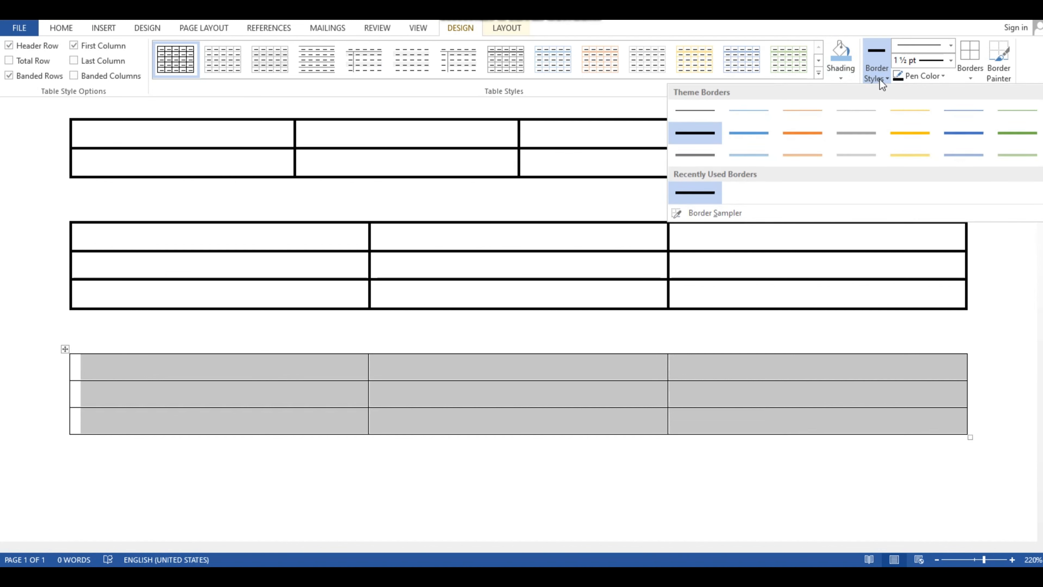
{"action": "left_click", "coordinate": [710, 167]}
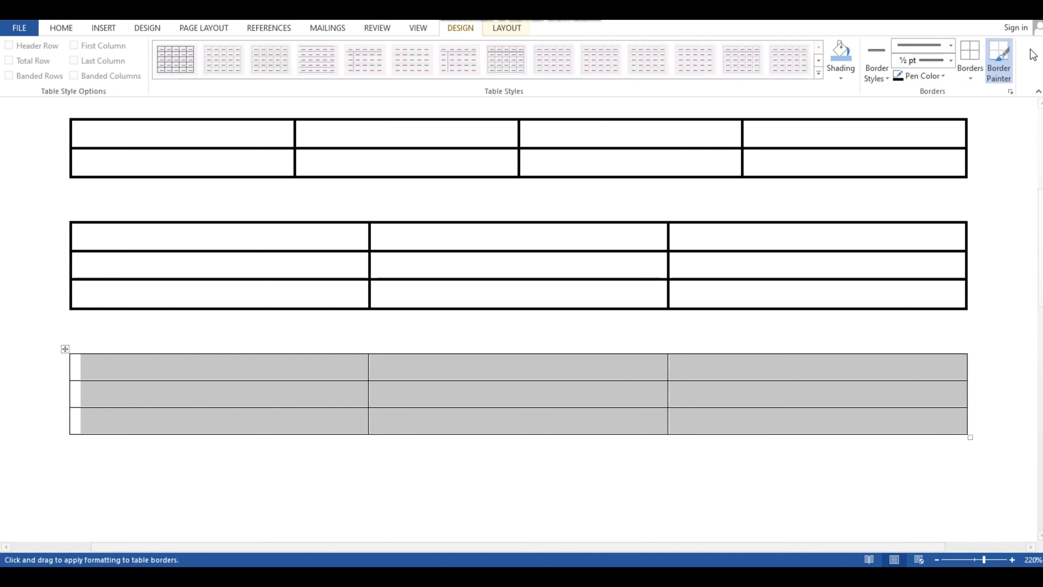
{"action": "left_click", "coordinate": [1002, 74]}
{"action": "left_click", "coordinate": [979, 72]}
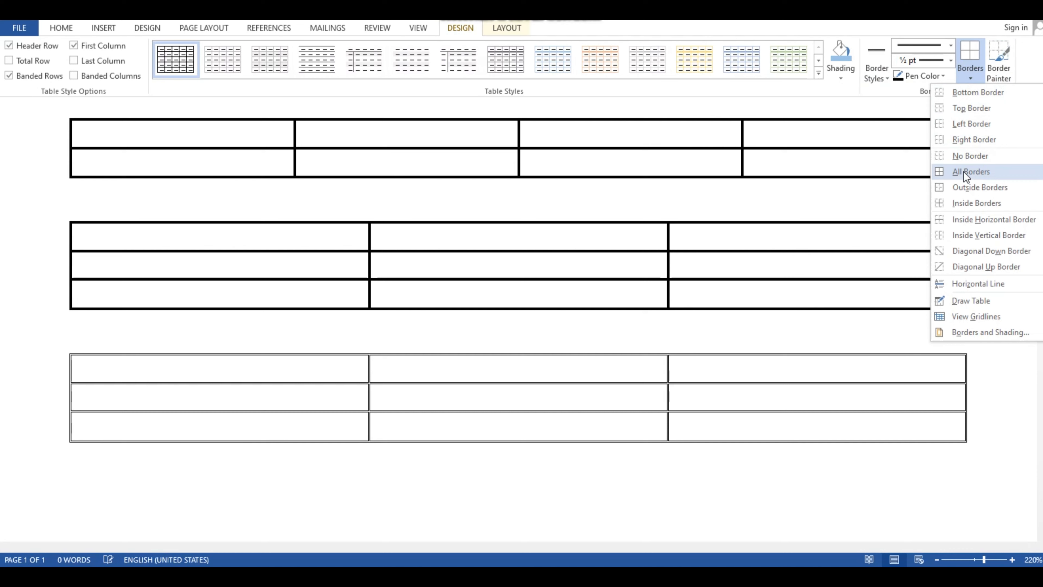
{"action": "left_click", "coordinate": [964, 171]}
{"action": "left_click", "coordinate": [682, 498]}
- Examine the double-line borders of the 3x3 table up close and compare them with the thick-bordered tables above
{"action": "scroll", "coordinate": [575, 481], "scroll_direction": "up", "scroll_amount": 10, "text": "ctrl"}
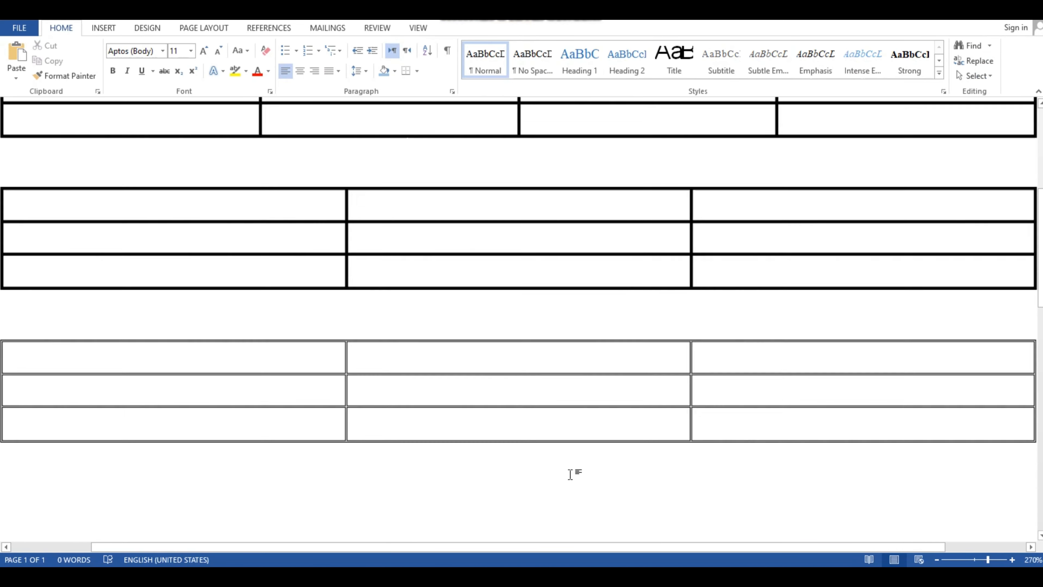
{"action": "scroll", "coordinate": [713, 359], "scroll_direction": "up", "scroll_amount": 9, "text": "ctrl"}
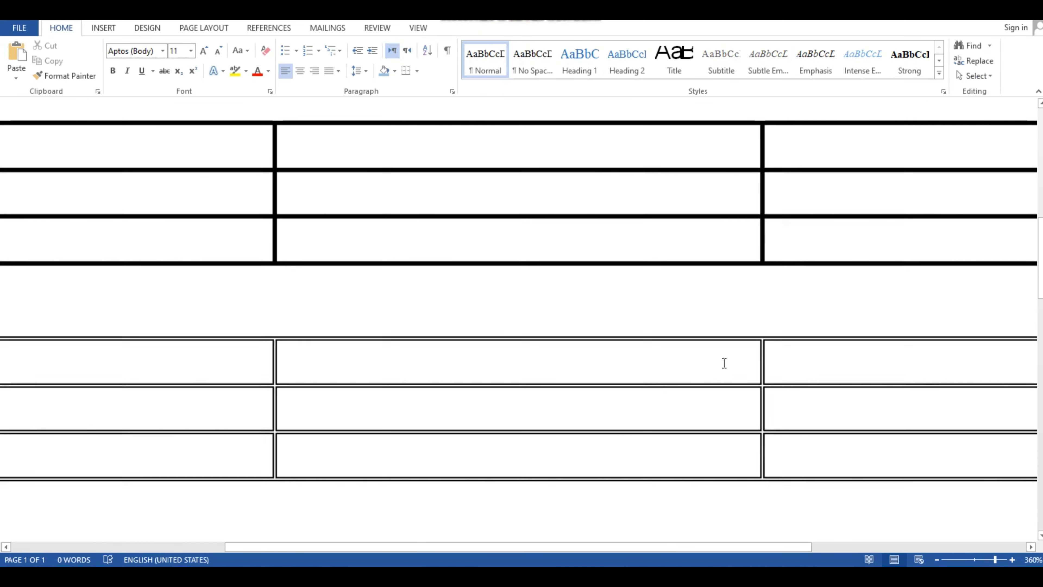
{"action": "scroll", "coordinate": [570, 380], "scroll_direction": "down", "scroll_amount": 5}
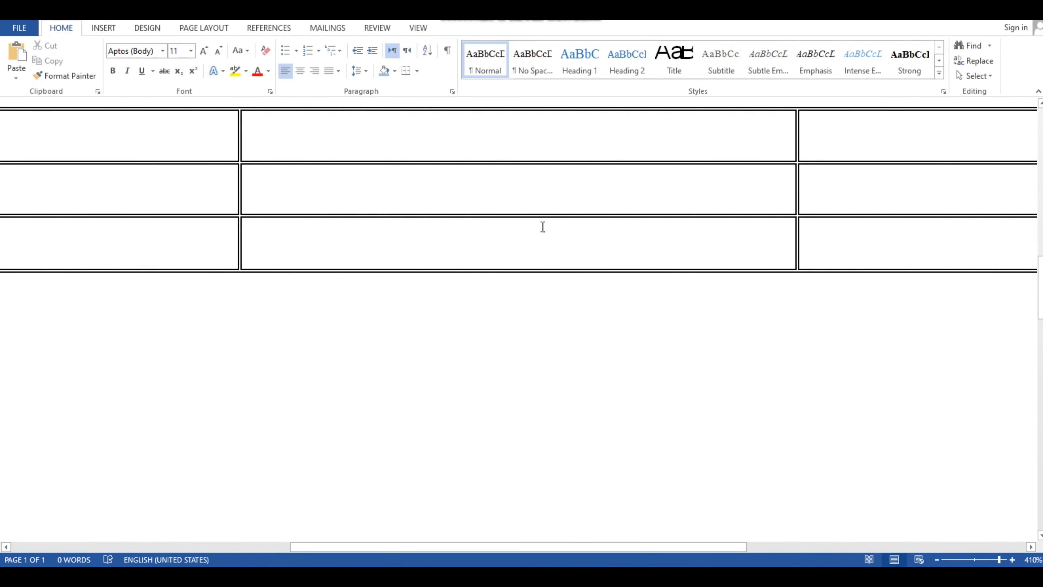
{"action": "scroll", "coordinate": [489, 235], "scroll_direction": "down", "scroll_amount": 8, "text": "ctrl"}
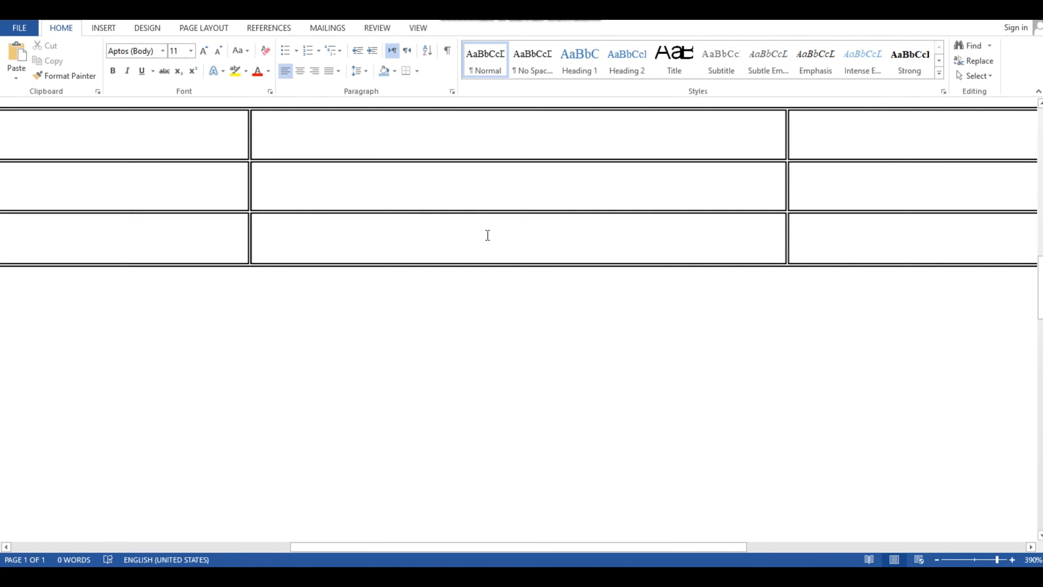
{"action": "scroll", "coordinate": [347, 188], "scroll_direction": "down", "scroll_amount": 4}
{"action": "scroll", "coordinate": [344, 186], "scroll_direction": "up", "scroll_amount": 7}
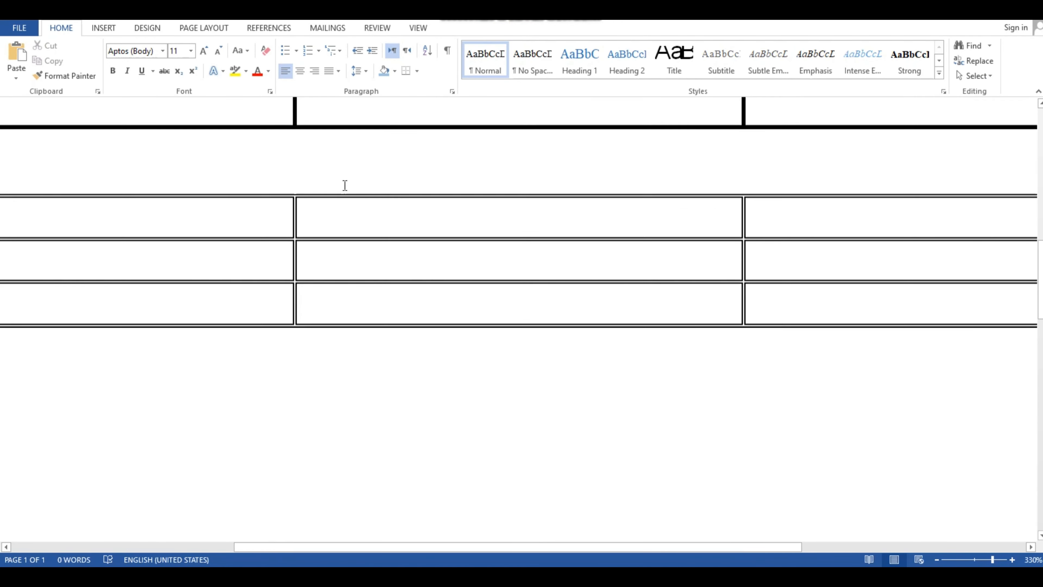
{"action": "scroll", "coordinate": [345, 188], "scroll_direction": "down", "scroll_amount": 4, "text": "ctrl"}
{"action": "scroll", "coordinate": [345, 187], "scroll_direction": "down", "scroll_amount": 3, "text": "ctrl"}
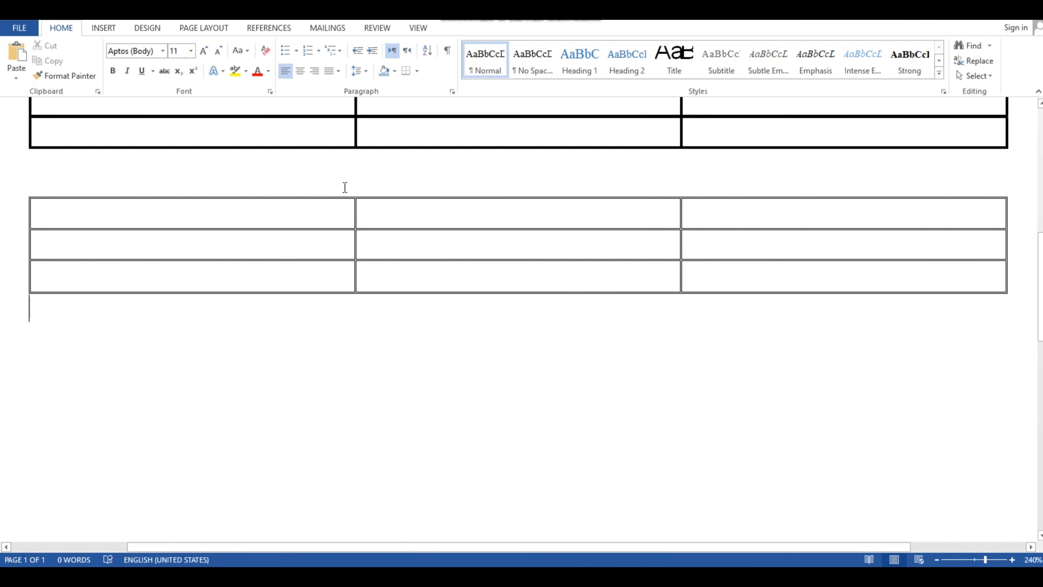
{"action": "scroll", "coordinate": [359, 238], "scroll_direction": "up", "scroll_amount": 2}
{"action": "scroll", "coordinate": [359, 238], "scroll_direction": "up", "scroll_amount": 3}
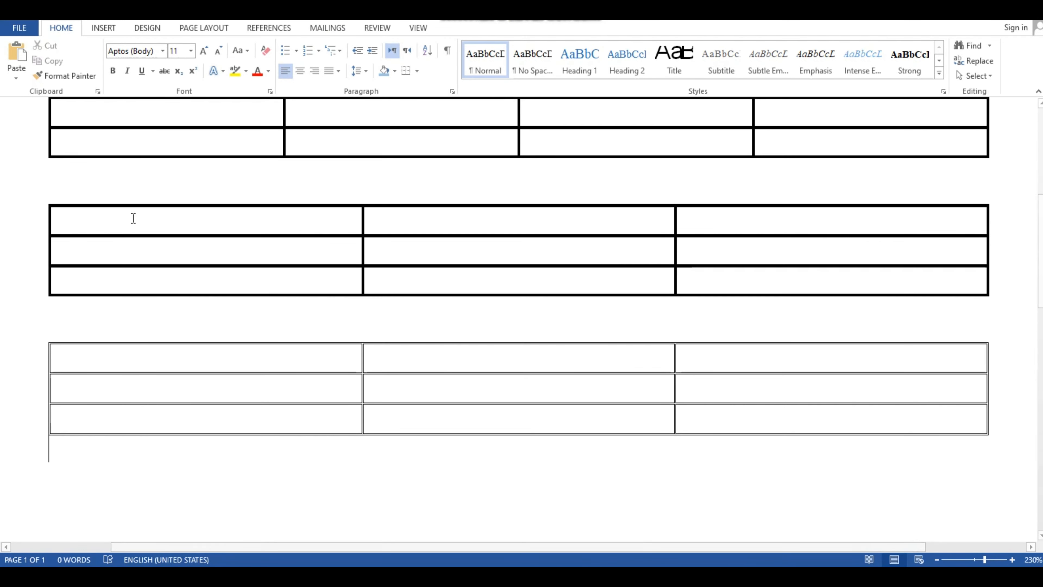
- Insert a 3x3 table below the double-bordered table, leaving a blank line between them
{"action": "left_click", "coordinate": [107, 27]}
{"action": "left_click", "coordinate": [105, 72]}
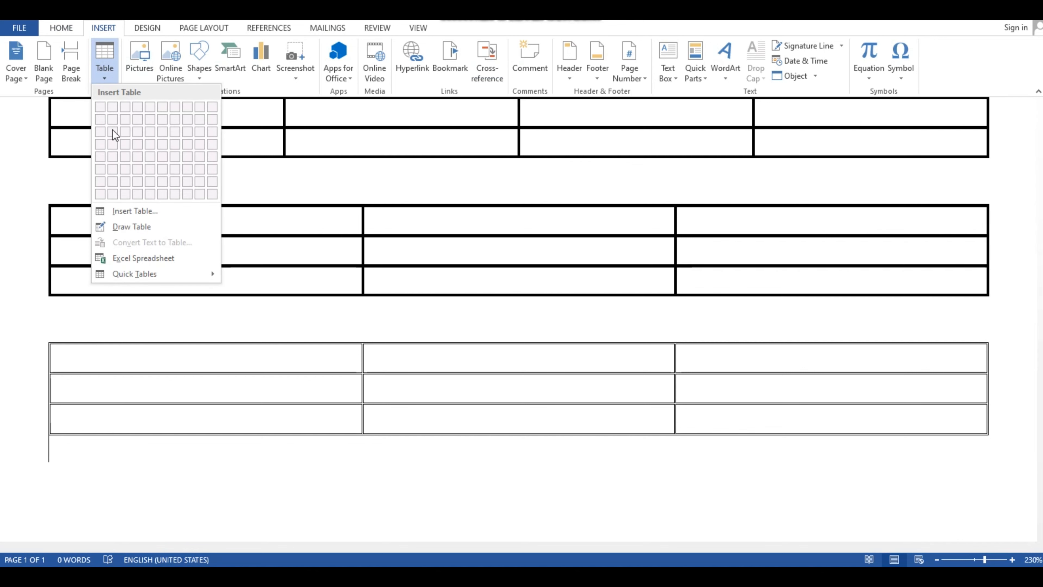
{"action": "left_click", "coordinate": [99, 487]}
{"action": "key", "text": "Return"}
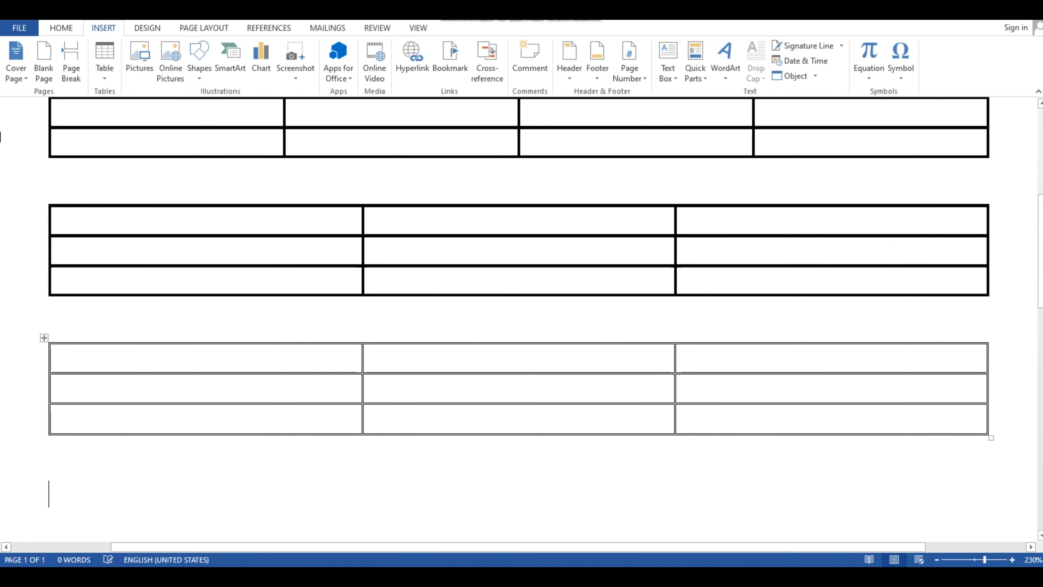
{"action": "left_click", "coordinate": [108, 68]}
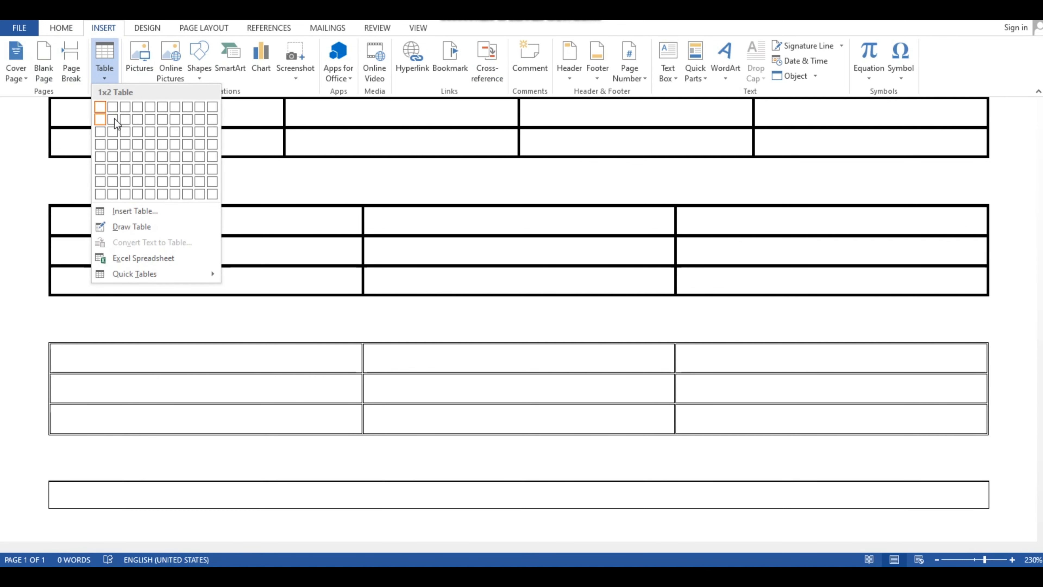
{"action": "left_click", "coordinate": [126, 132]}
{"action": "scroll", "coordinate": [232, 361], "scroll_direction": "down", "scroll_amount": 2}
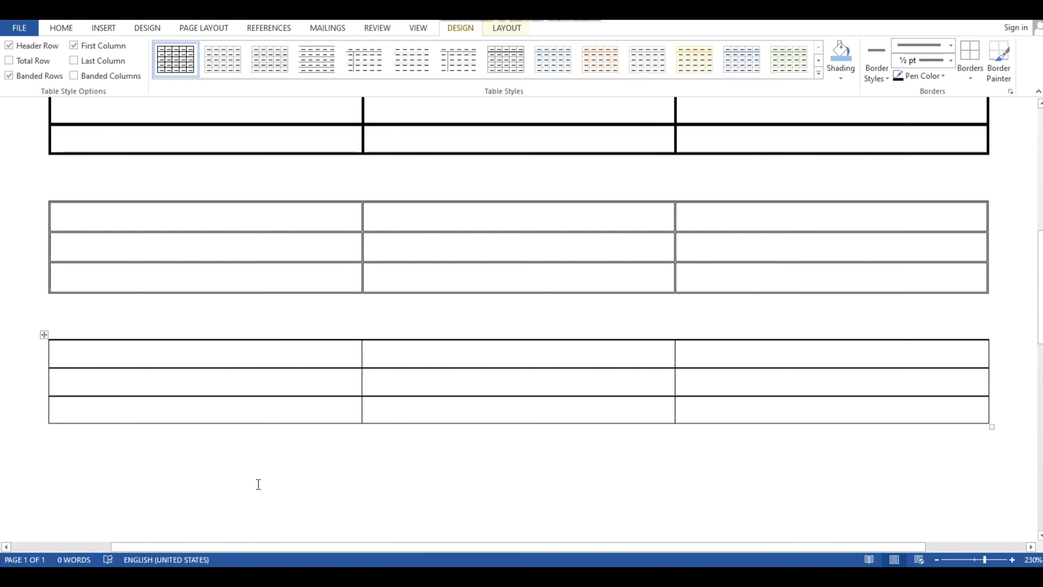
{"action": "left_click", "coordinate": [256, 484]}
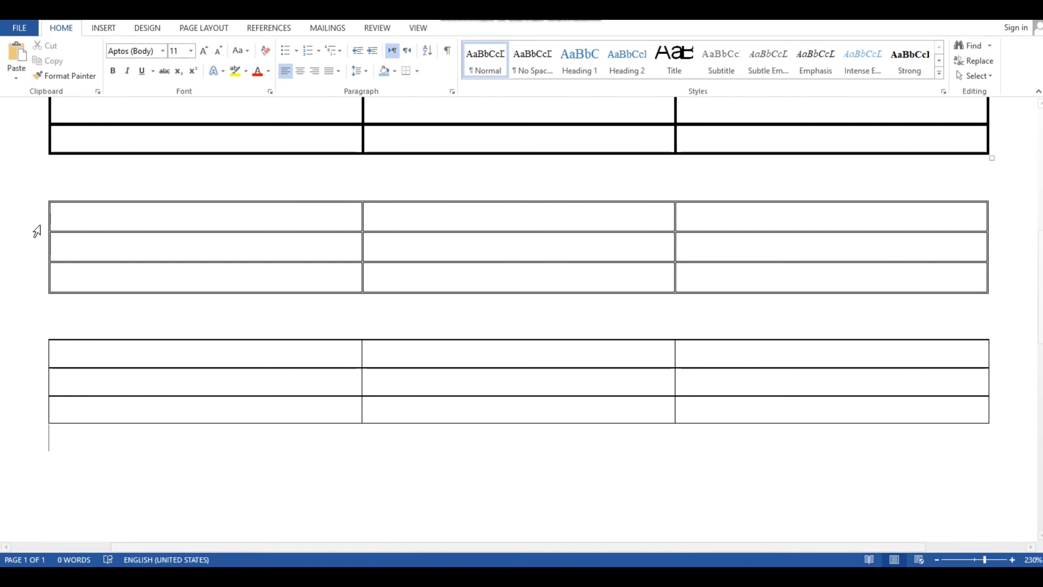
{"action": "left_click_drag", "start_coordinate": [188, 349], "coordinate": [689, 440]}
{"action": "left_click", "coordinate": [171, 487]}
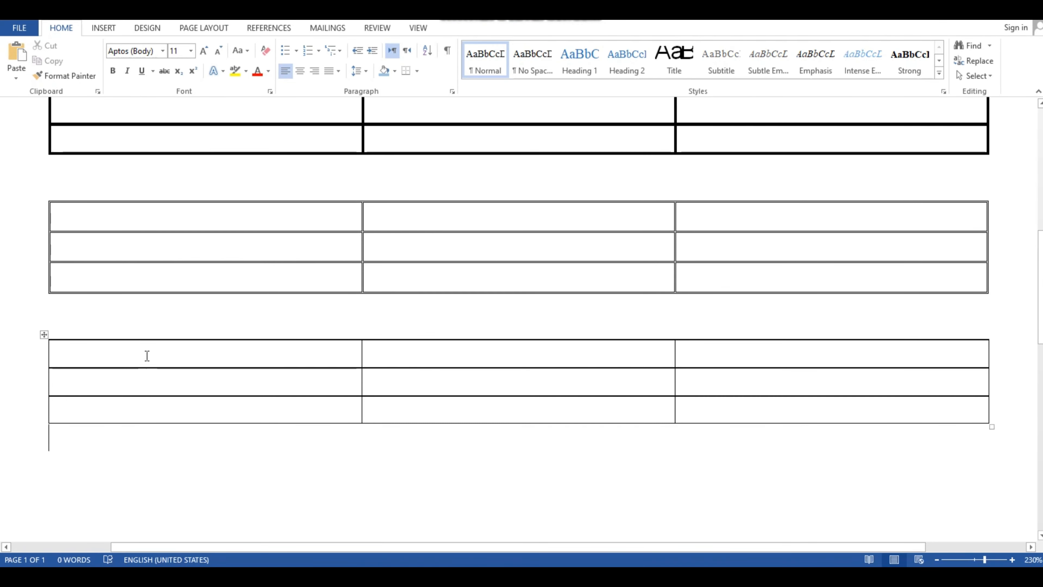
{"action": "left_click", "coordinate": [177, 357]}
{"action": "scroll", "coordinate": [209, 354], "scroll_direction": "up", "scroll_amount": 8}
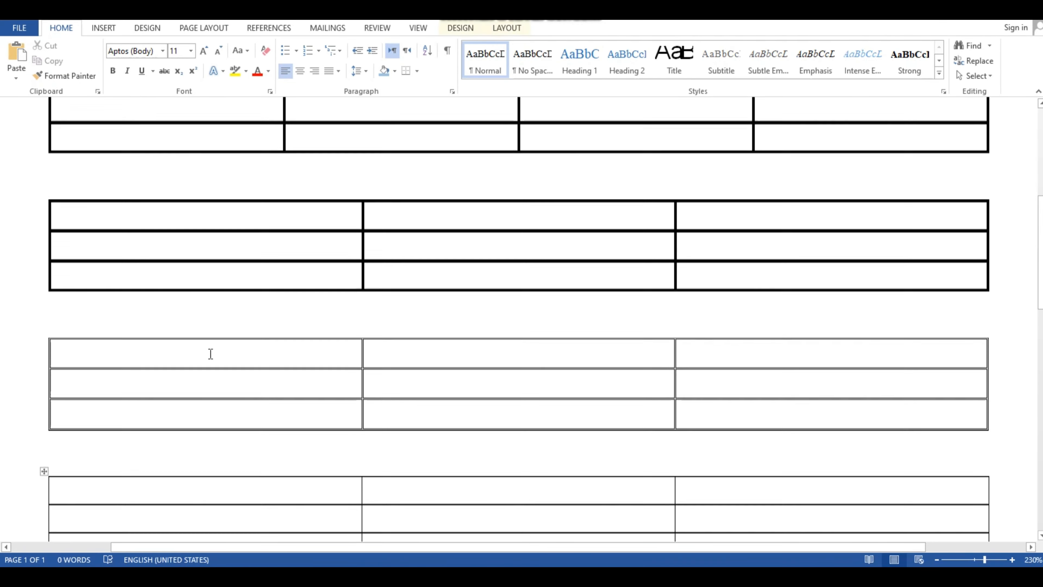
{"action": "scroll", "coordinate": [216, 319], "scroll_direction": "up", "scroll_amount": 1}
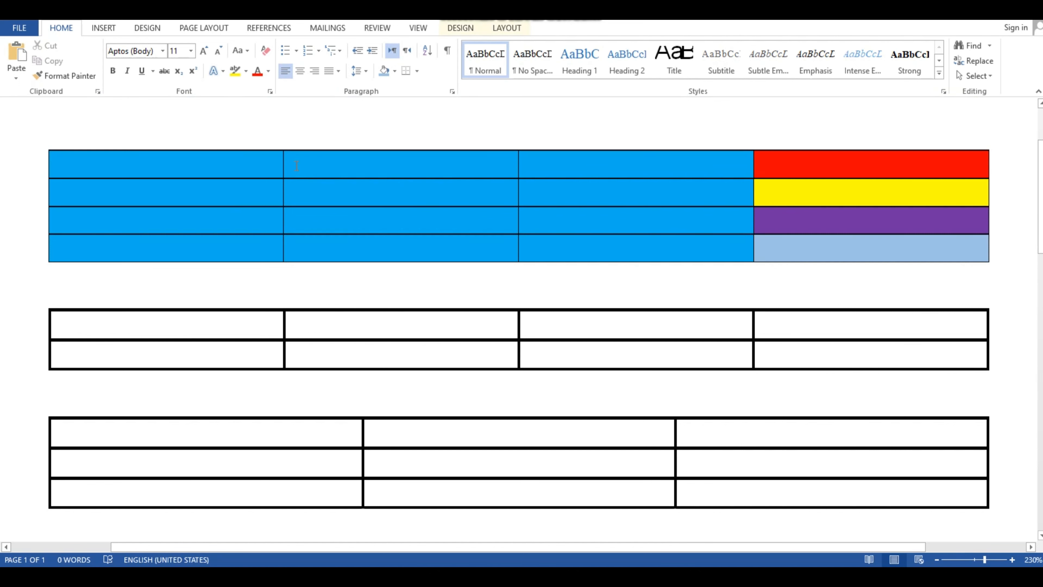
{"action": "scroll", "coordinate": [259, 214], "scroll_direction": "down", "scroll_amount": 8}
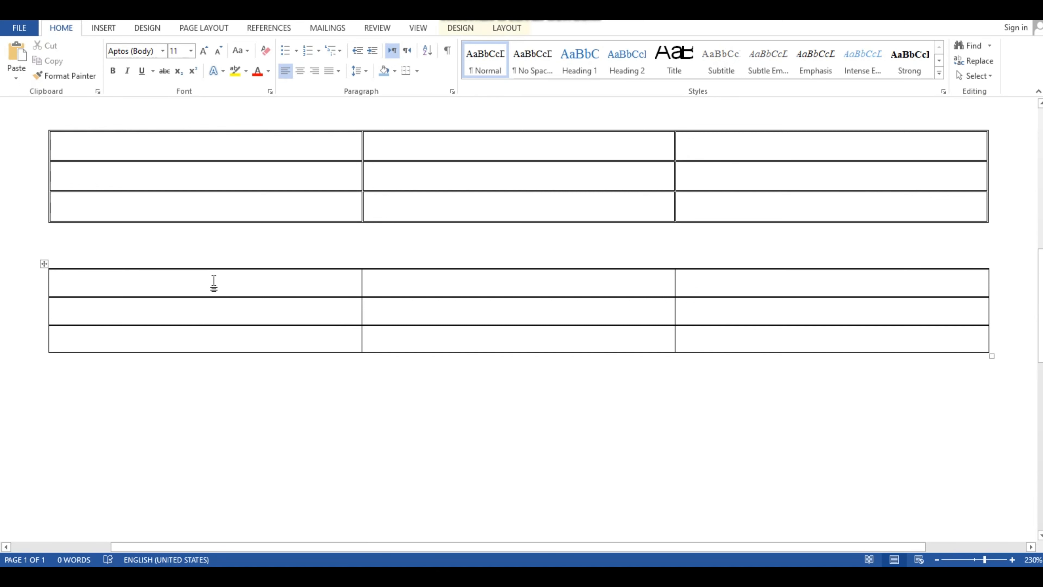
- Select all cells of the newest 3x3 table and choose the orange double-line 1/2 pt border style
{"action": "left_click_drag", "start_coordinate": [202, 284], "coordinate": [721, 333]}
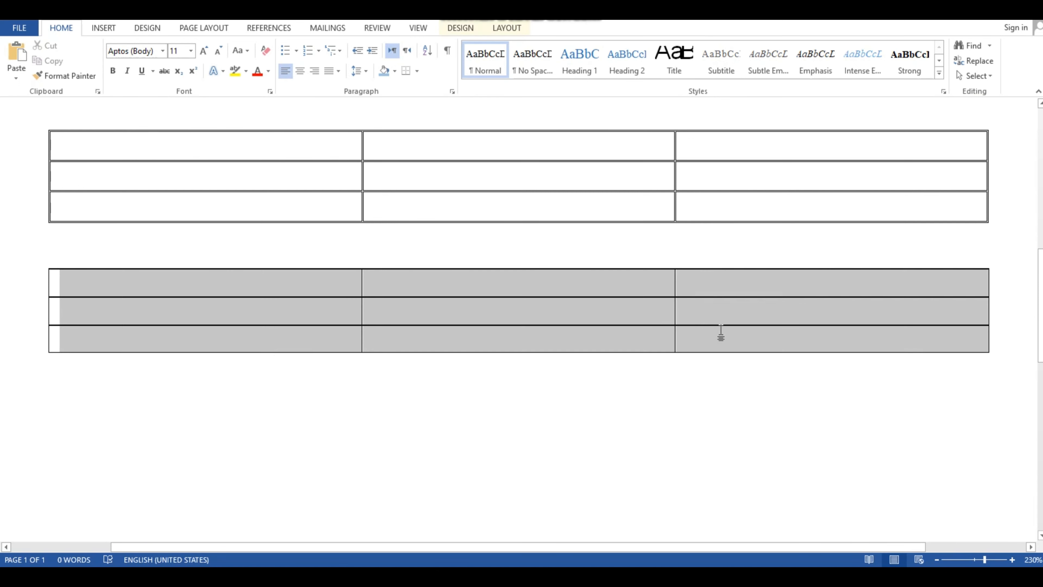
{"action": "left_click", "coordinate": [476, 27]}
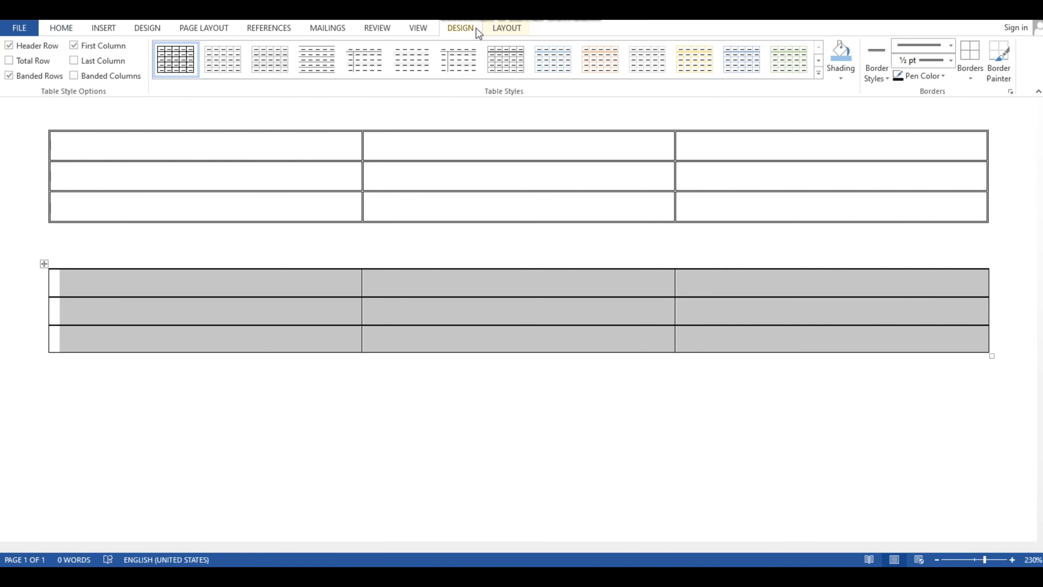
{"action": "left_click", "coordinate": [879, 79]}
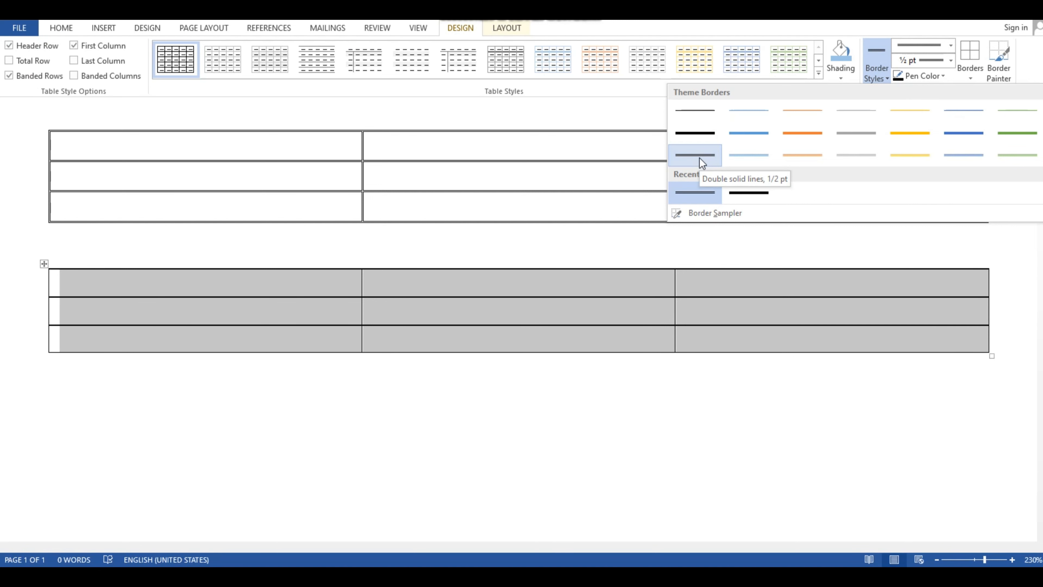
{"action": "left_click", "coordinate": [799, 160]}
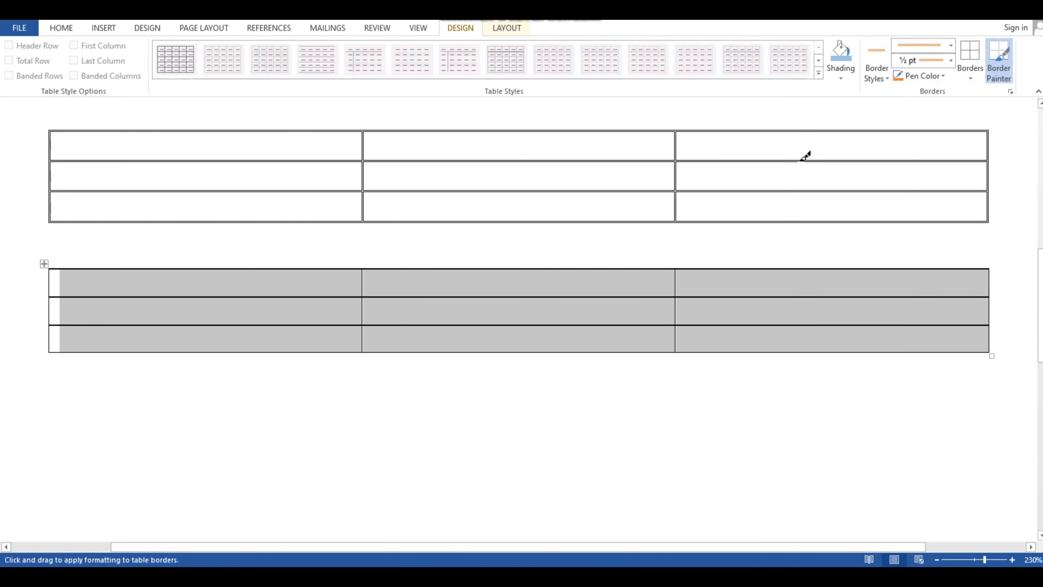
{"action": "left_click", "coordinate": [874, 78]}
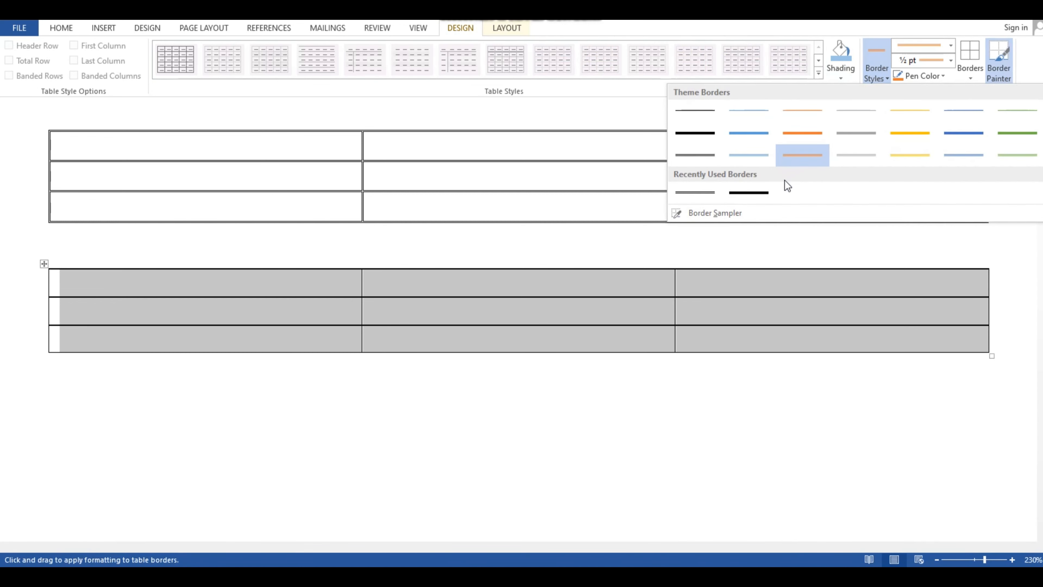
{"action": "left_click", "coordinate": [744, 187]}
{"action": "left_click", "coordinate": [868, 74]}
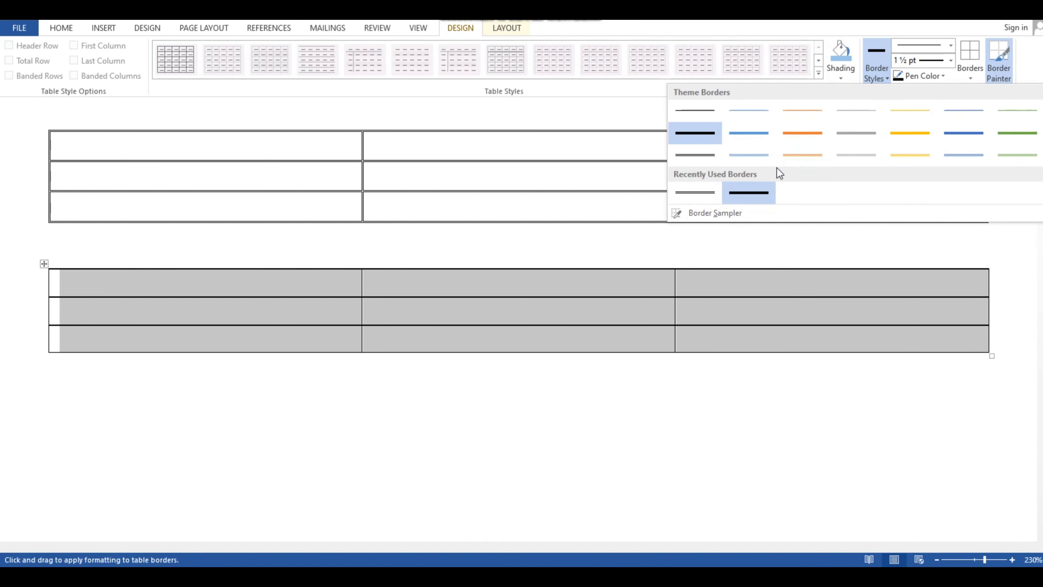
{"action": "left_click", "coordinate": [765, 163]}
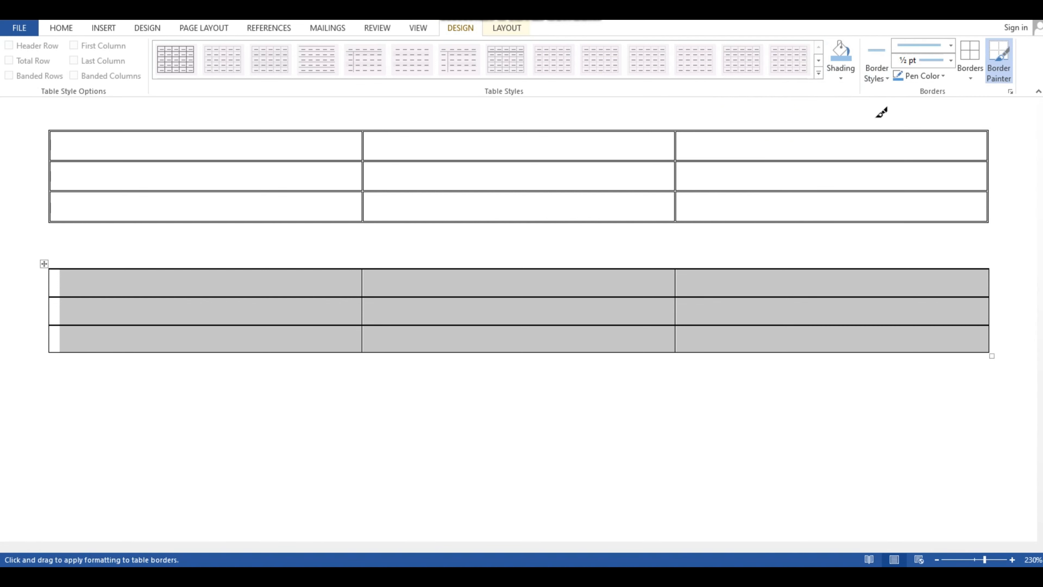
{"action": "left_click", "coordinate": [879, 77]}
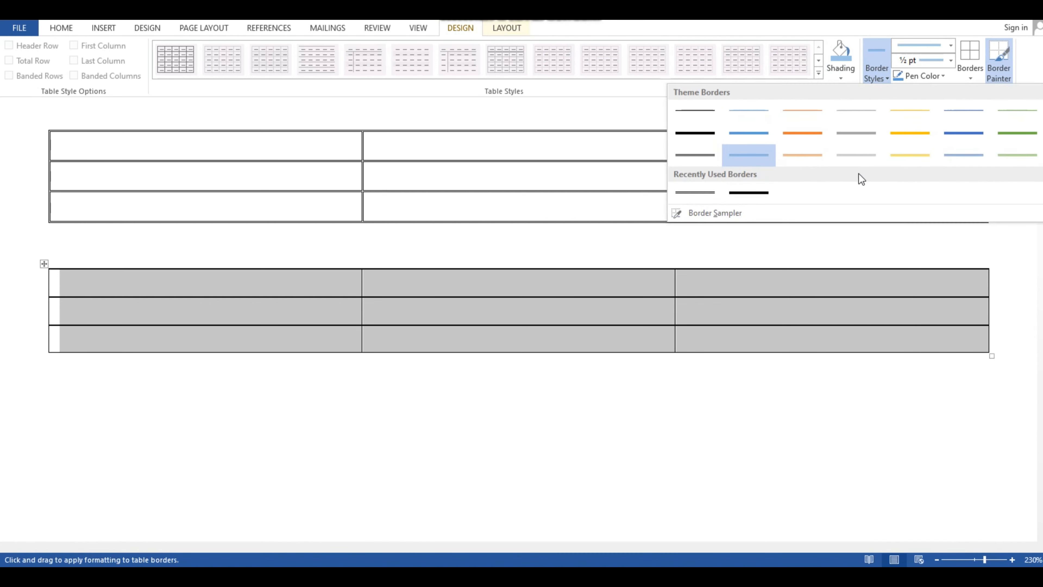
{"action": "left_click", "coordinate": [807, 152]}
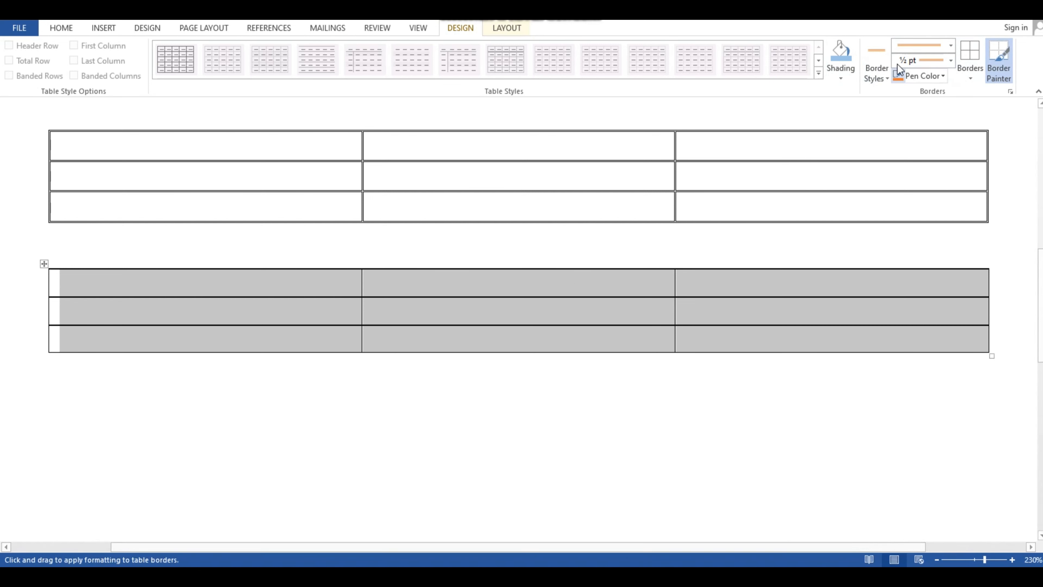
- Set the orange double line's weight to 3 pt and apply it to all borders of the selected table
{"action": "left_click", "coordinate": [951, 61]}
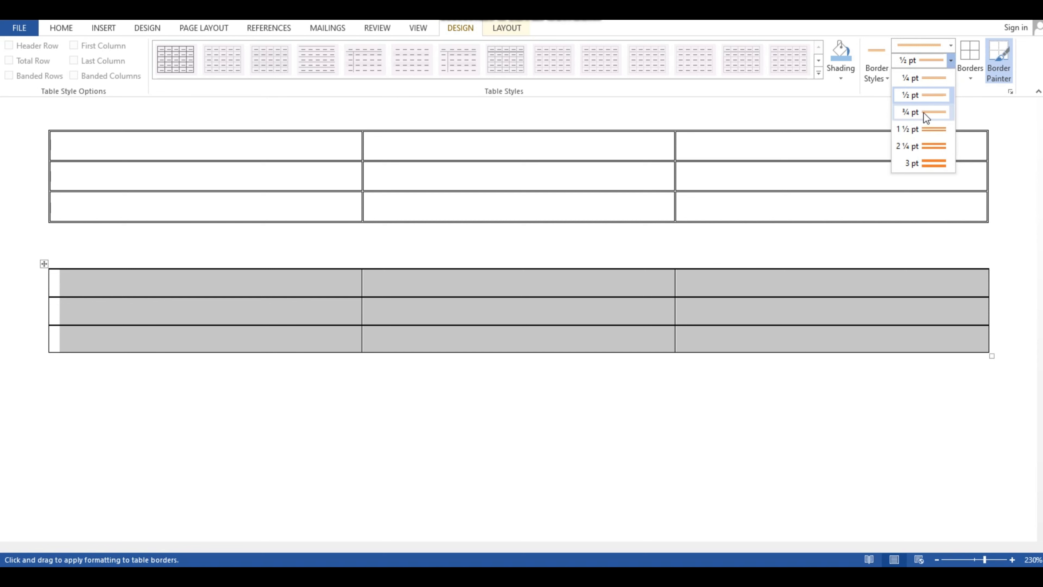
{"action": "left_click", "coordinate": [930, 164]}
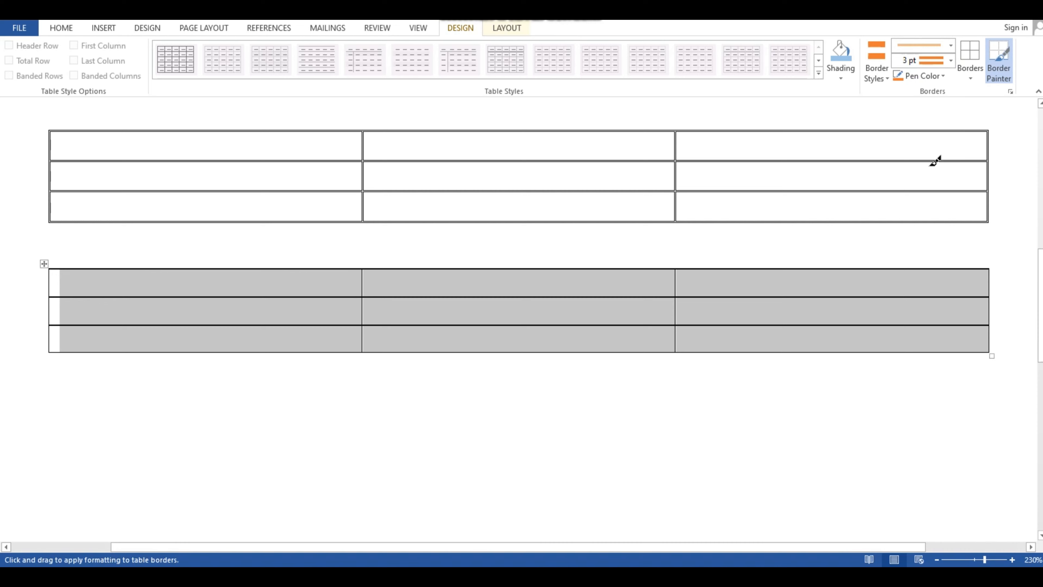
{"action": "left_click", "coordinate": [978, 76]}
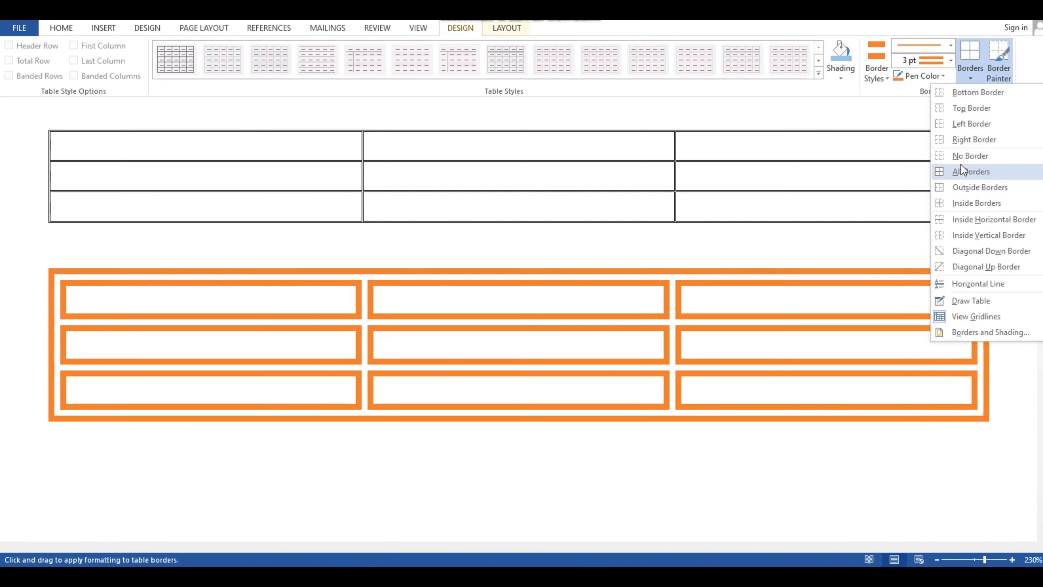
{"action": "left_click", "coordinate": [961, 172]}
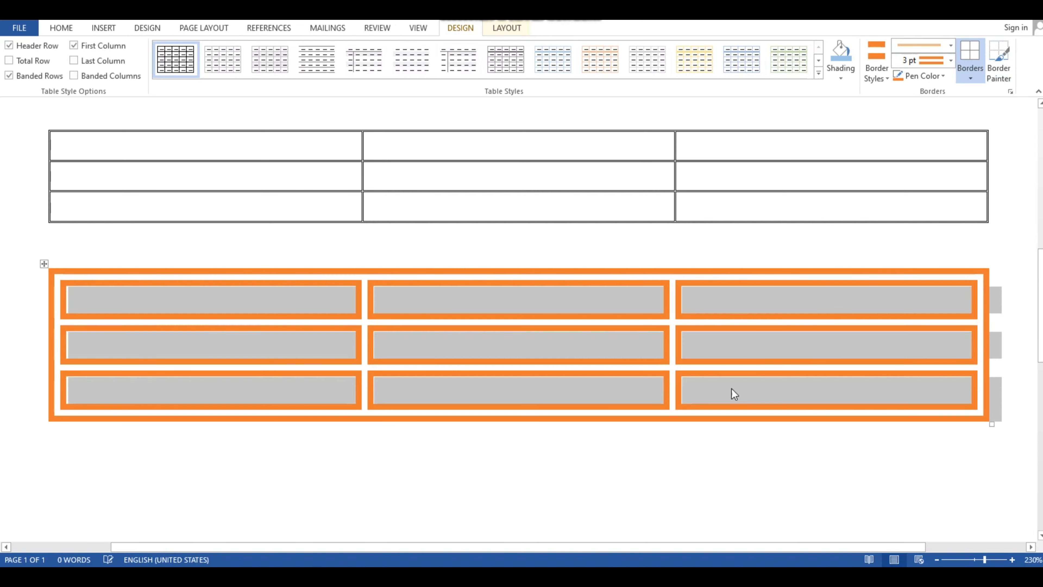
{"action": "left_click", "coordinate": [721, 510]}
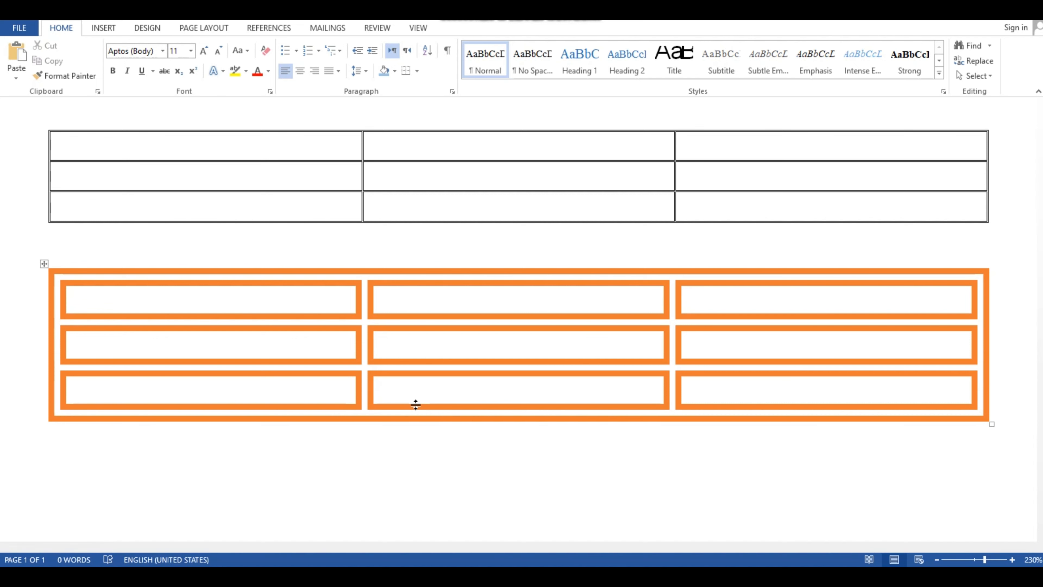
- Insert a 3x3 table below the orange double-bordered table, leaving a blank line between them
{"action": "scroll", "coordinate": [417, 405], "scroll_direction": "up", "scroll_amount": 3}
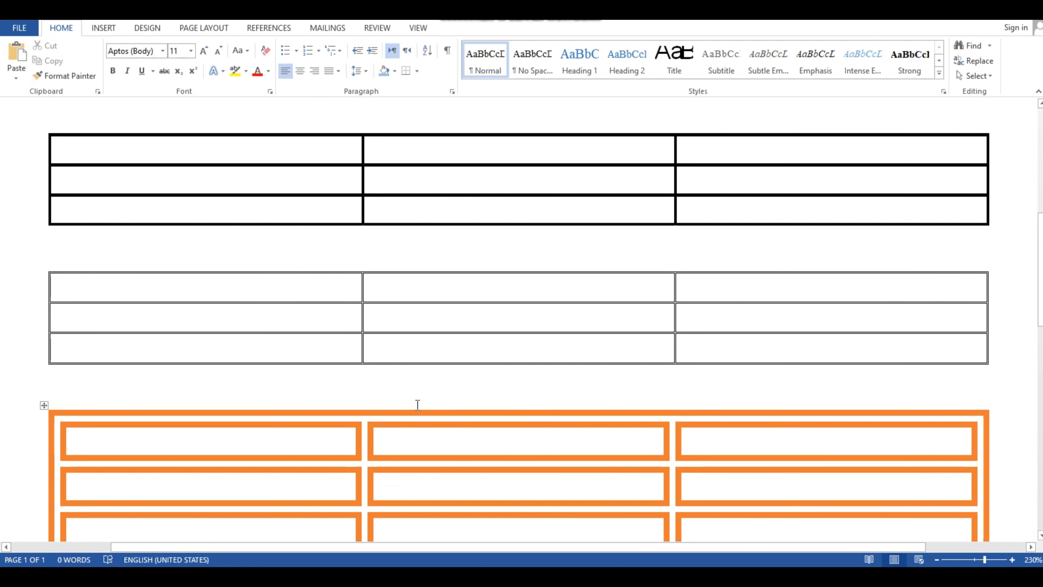
{"action": "scroll", "coordinate": [418, 405], "scroll_direction": "down", "scroll_amount": 3}
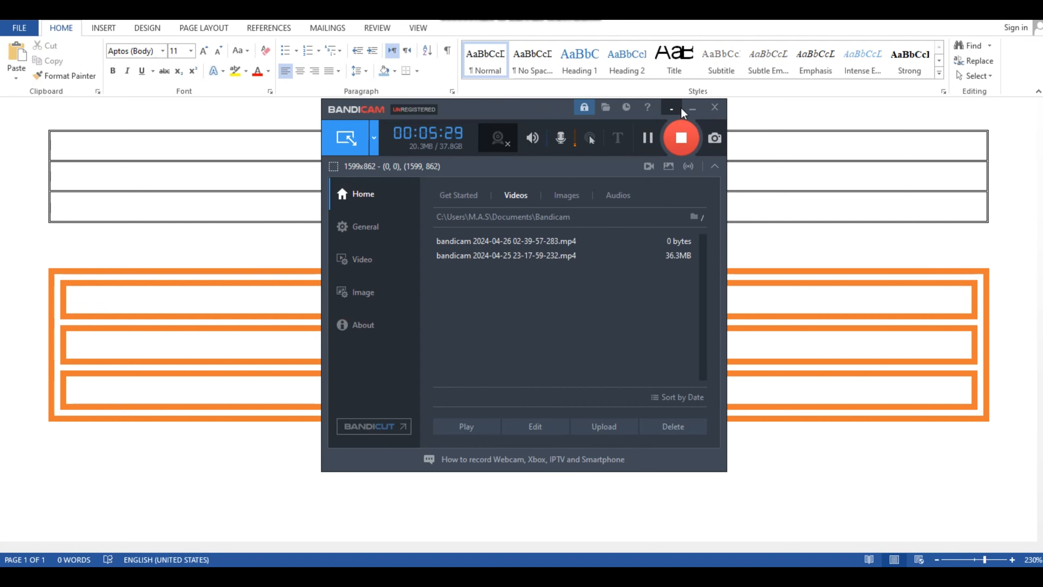
{"action": "left_click", "coordinate": [688, 108]}
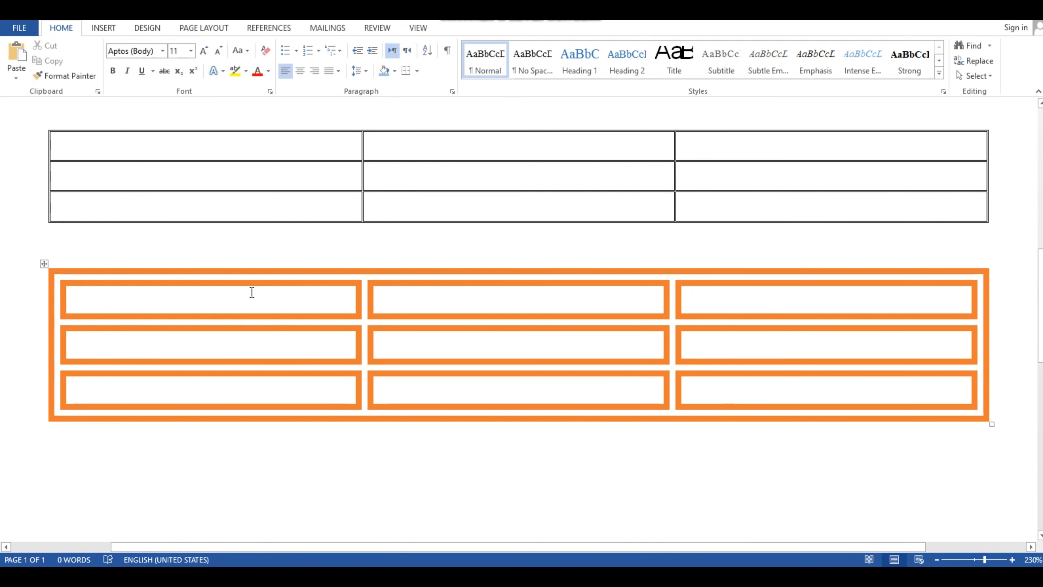
{"action": "scroll", "coordinate": [289, 298], "scroll_direction": "down", "scroll_amount": 3}
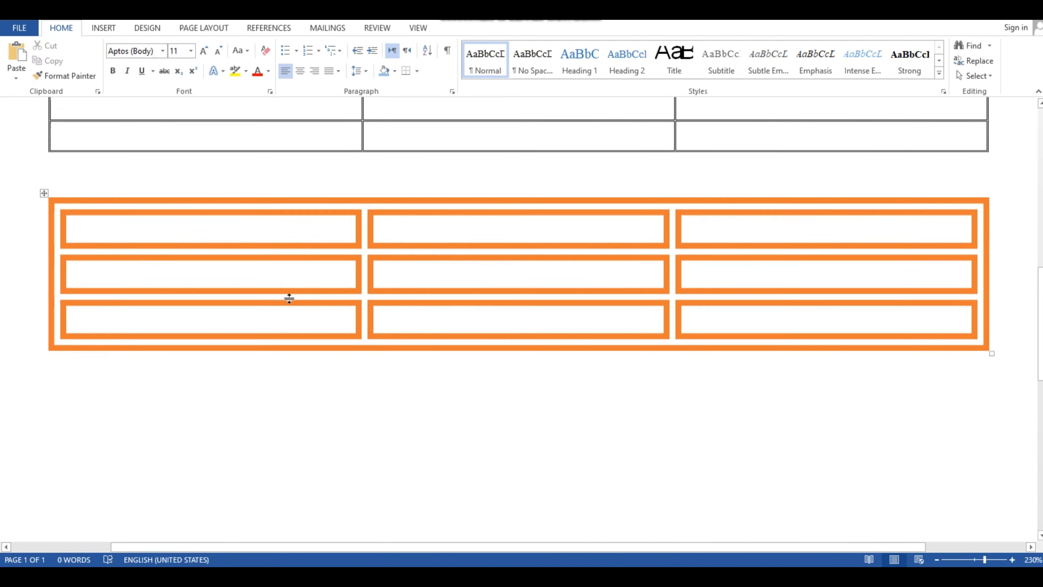
{"action": "scroll", "coordinate": [289, 298], "scroll_direction": "down", "scroll_amount": 2}
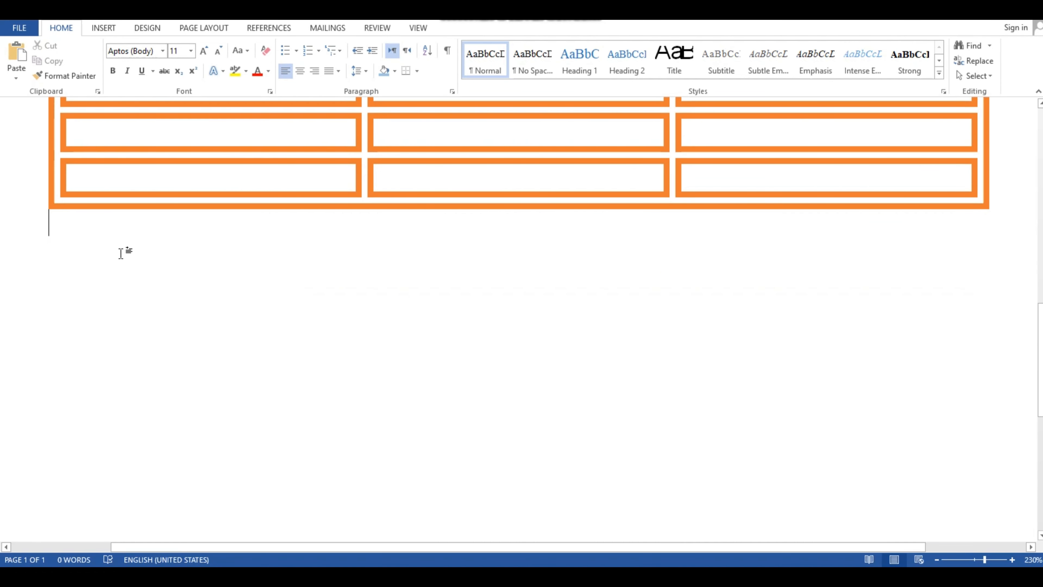
{"action": "left_click", "coordinate": [80, 243]}
{"action": "key", "text": "Return"}
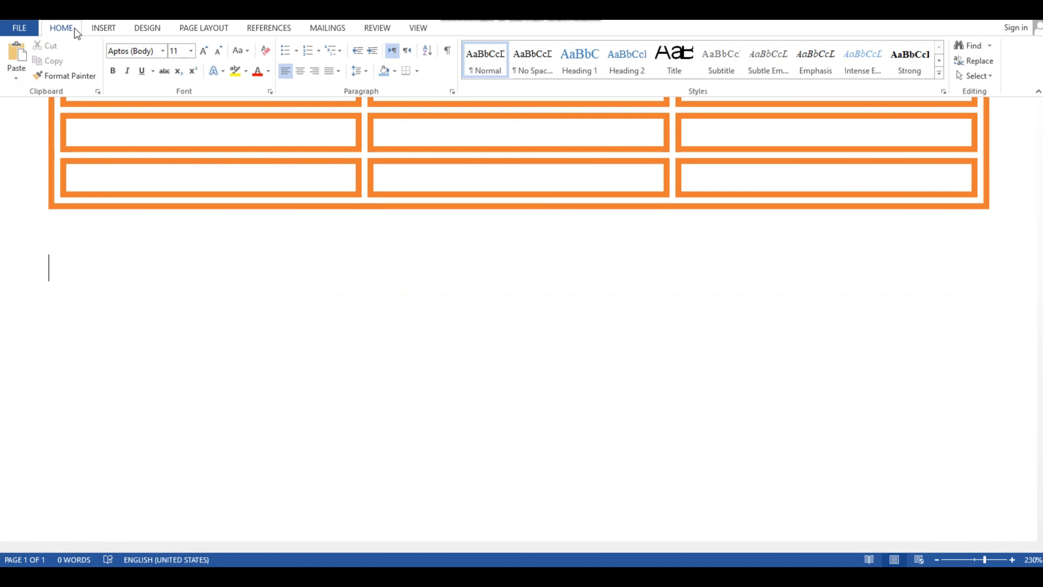
{"action": "left_click", "coordinate": [86, 27]}
{"action": "left_click", "coordinate": [99, 78]}
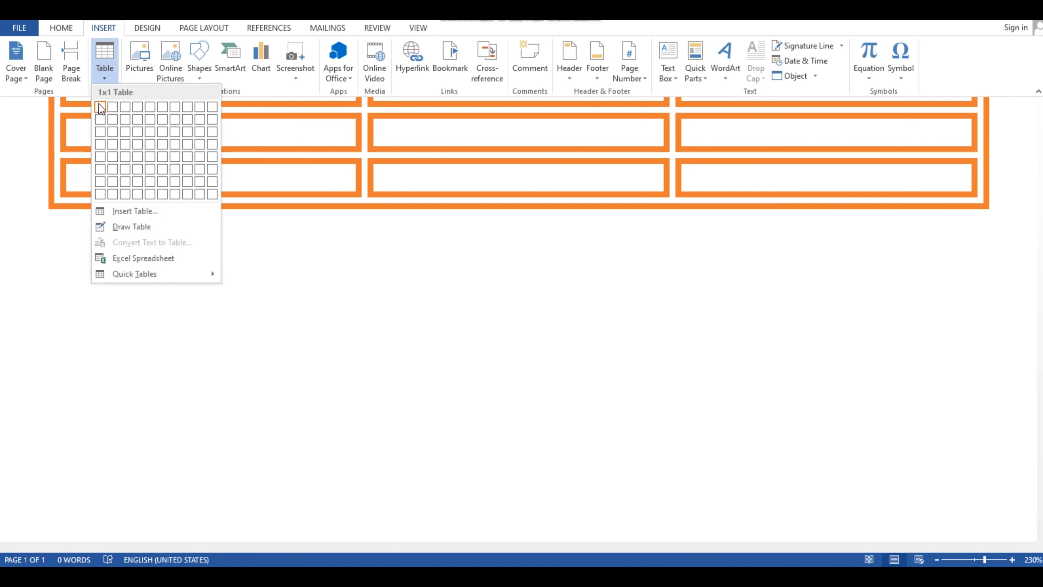
{"action": "left_click", "coordinate": [127, 131]}
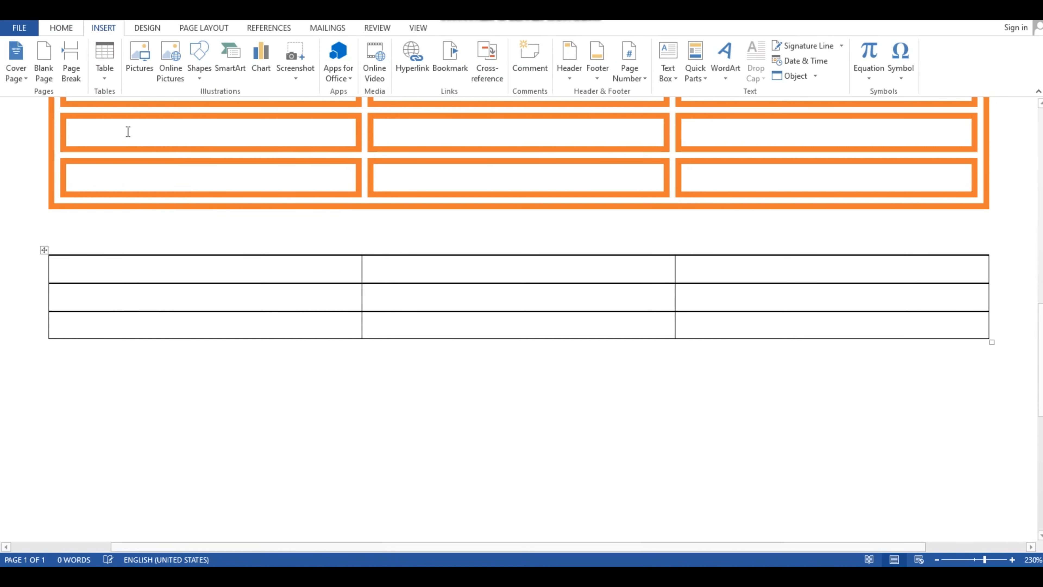
{"action": "left_click", "coordinate": [287, 506]}
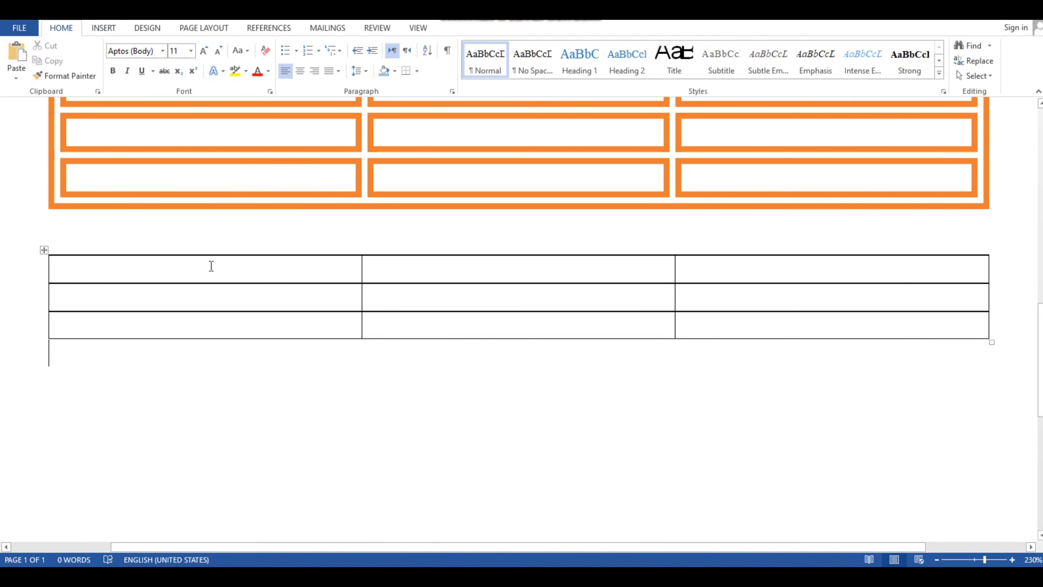
- Apply the black single solid 1 1/2 pt border style to all borders of the newest 3x3 table
{"action": "left_click_drag", "start_coordinate": [209, 263], "coordinate": [703, 323]}
{"action": "left_click", "coordinate": [460, 28]}
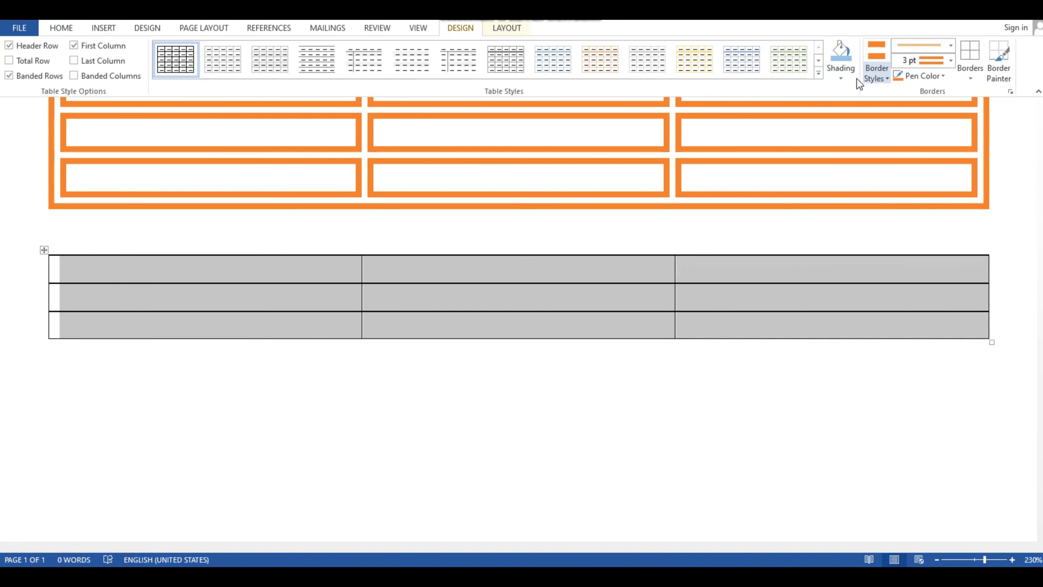
{"action": "left_click", "coordinate": [866, 78]}
{"action": "left_click", "coordinate": [716, 140]}
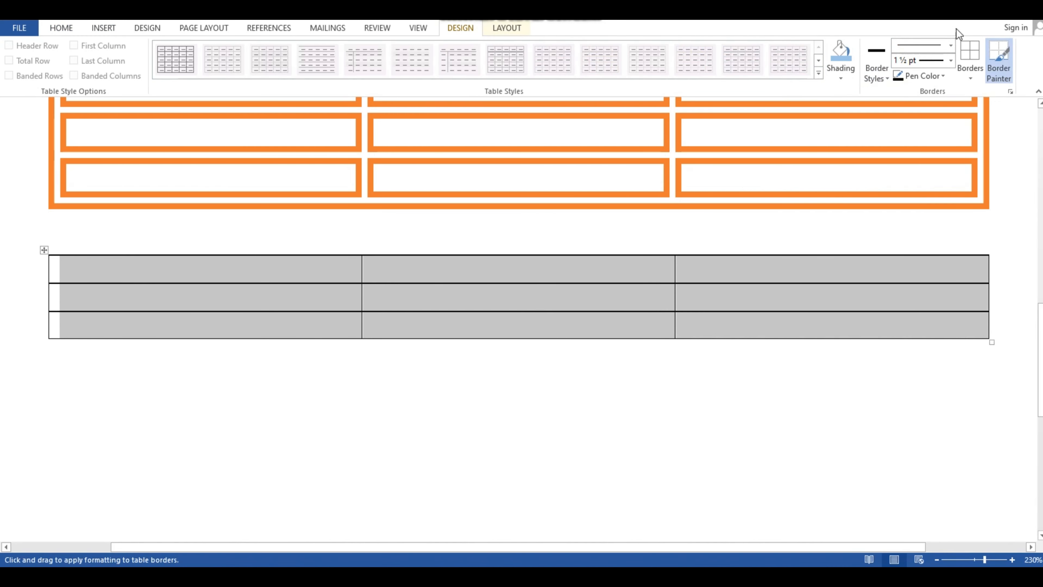
{"action": "left_click", "coordinate": [967, 58]}
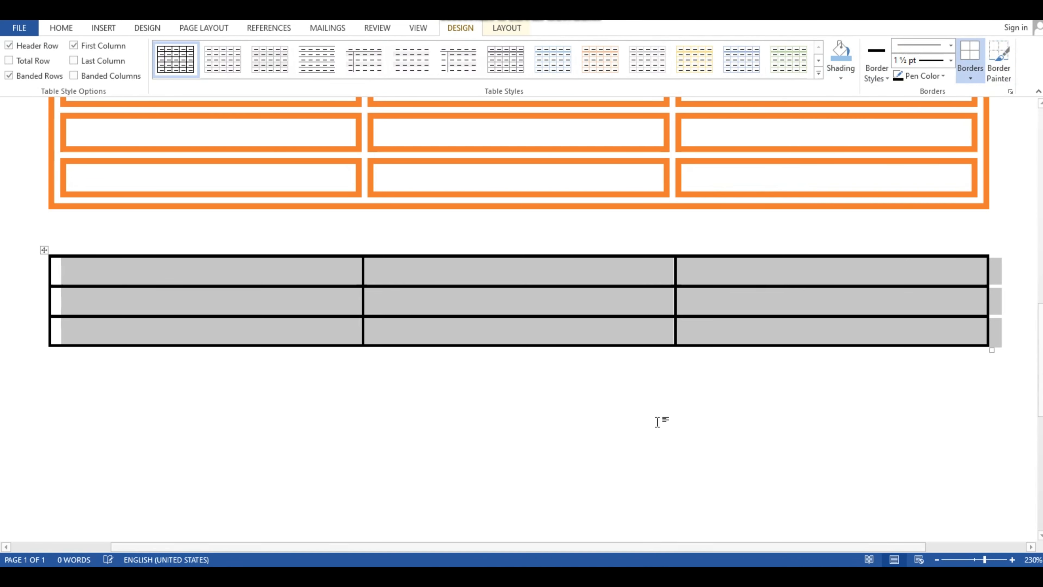
{"action": "left_click", "coordinate": [666, 420]}
- Remove the outside borders of the black-bordered 3x3 table, keeping only its inside borders
{"action": "left_click", "coordinate": [322, 283]}
{"action": "left_click_drag", "start_coordinate": [322, 284], "coordinate": [722, 324]}
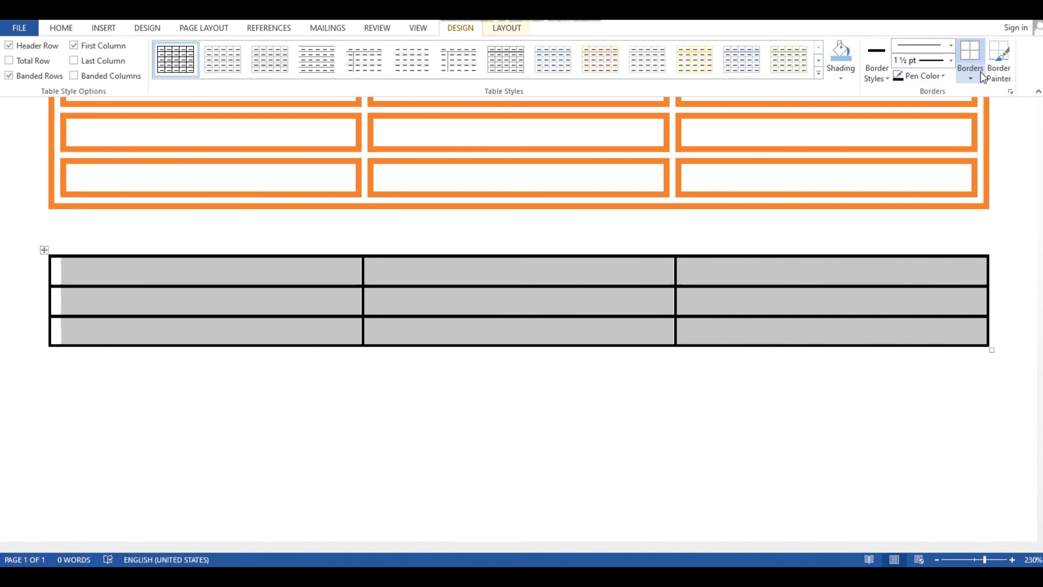
{"action": "left_click", "coordinate": [977, 79]}
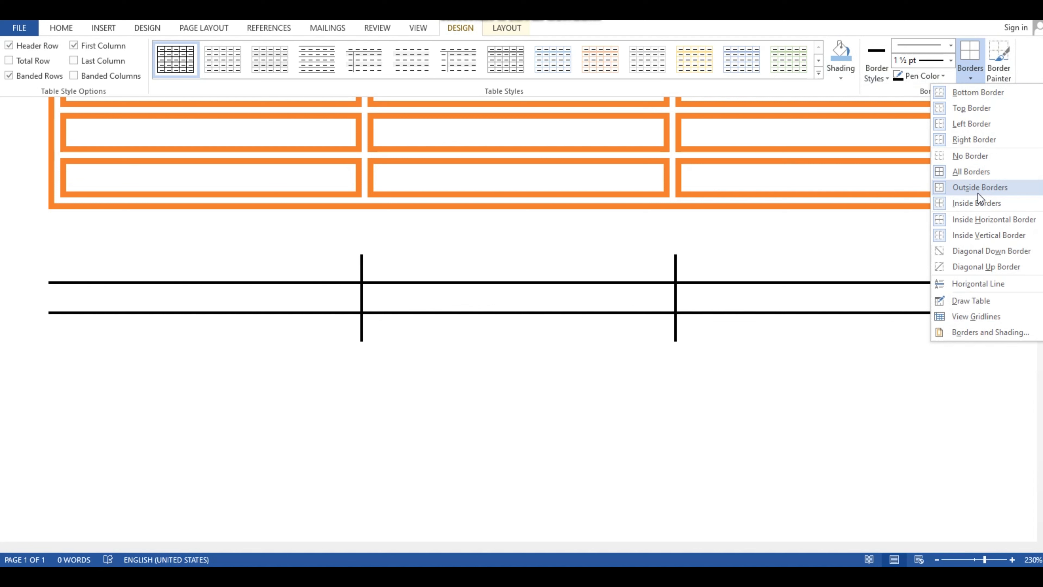
{"action": "left_click", "coordinate": [978, 193]}
{"action": "left_click", "coordinate": [769, 436]}
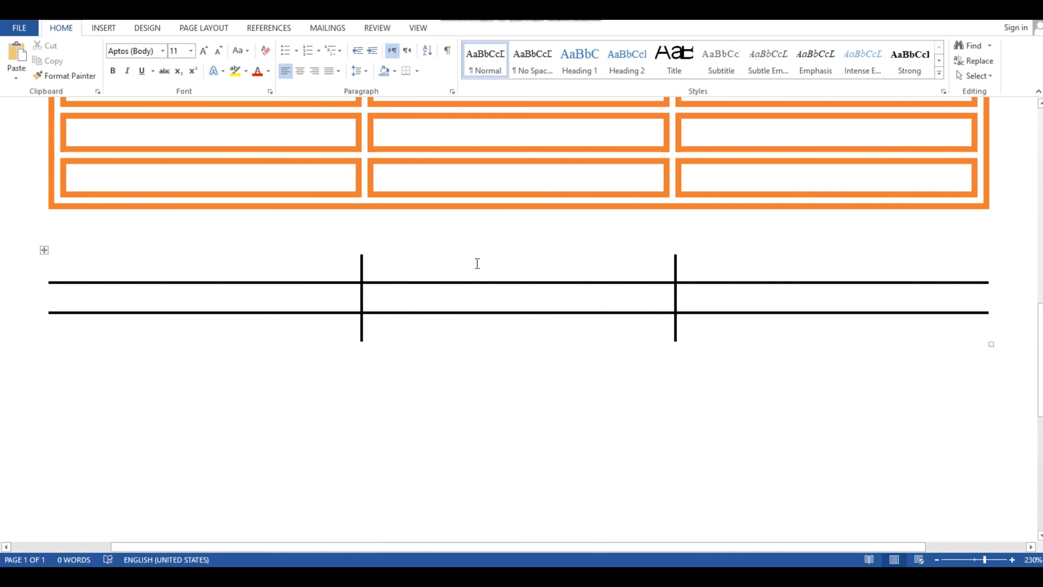
{"action": "left_click", "coordinate": [78, 269]}
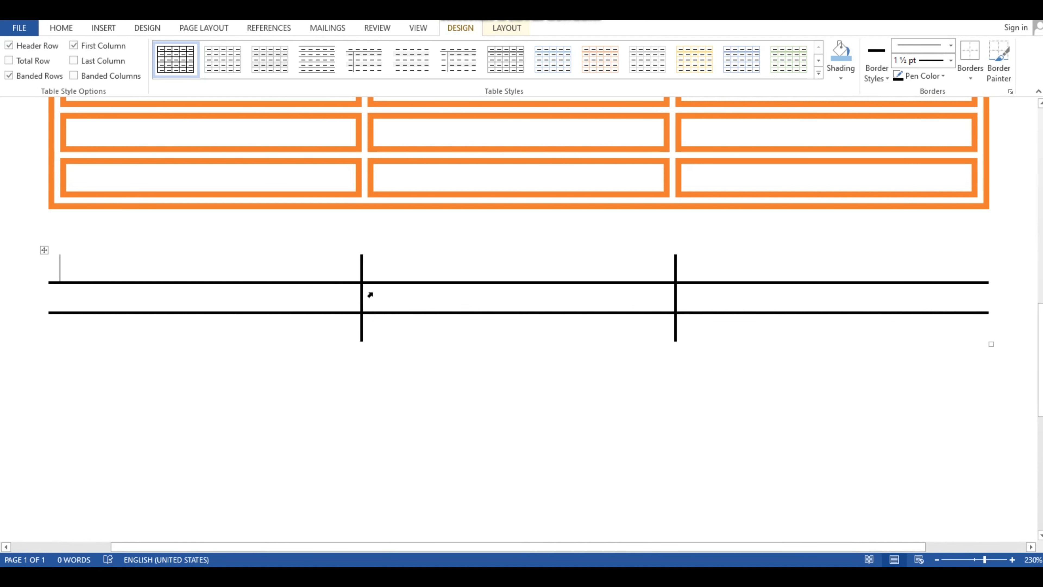
{"action": "left_click", "coordinate": [91, 243]}
{"action": "left_click", "coordinate": [91, 261]}
{"action": "left_click", "coordinate": [971, 80]}
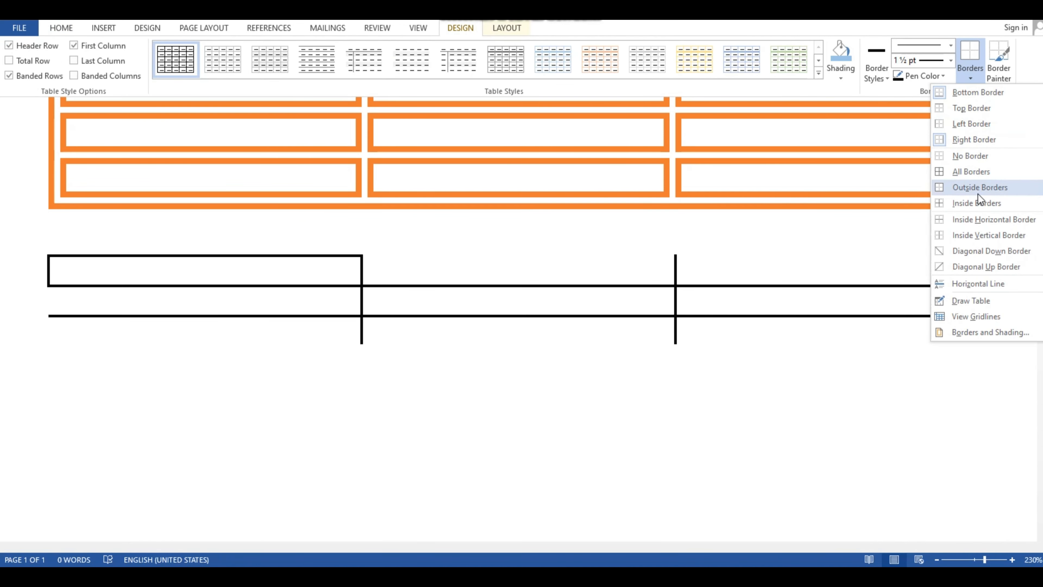
{"action": "left_click", "coordinate": [161, 265]}
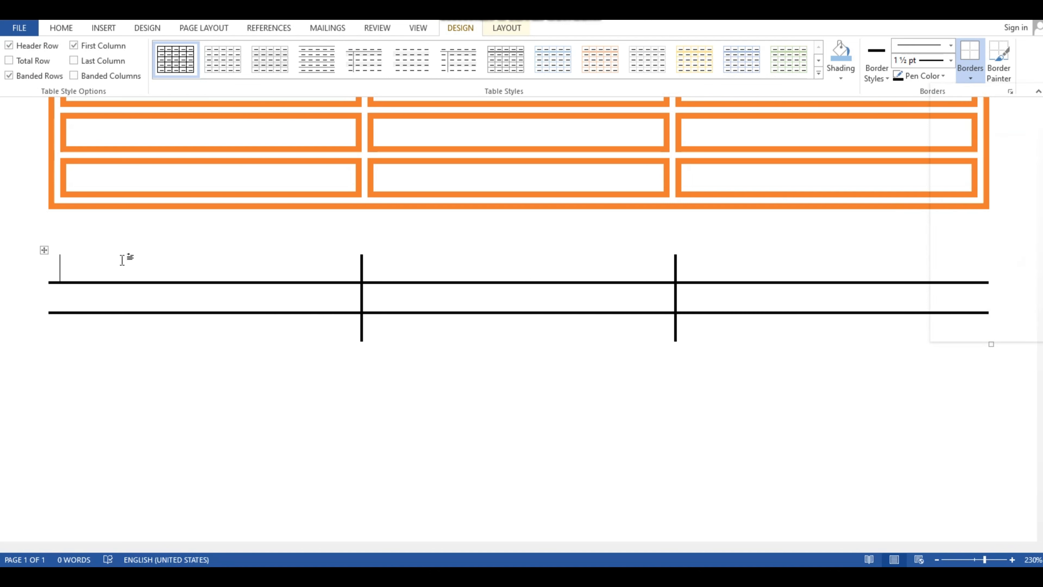
- Apply 1 1/2 pt outside borders around the whole table that has only inside borders
{"action": "left_click_drag", "start_coordinate": [163, 271], "coordinate": [871, 329]}
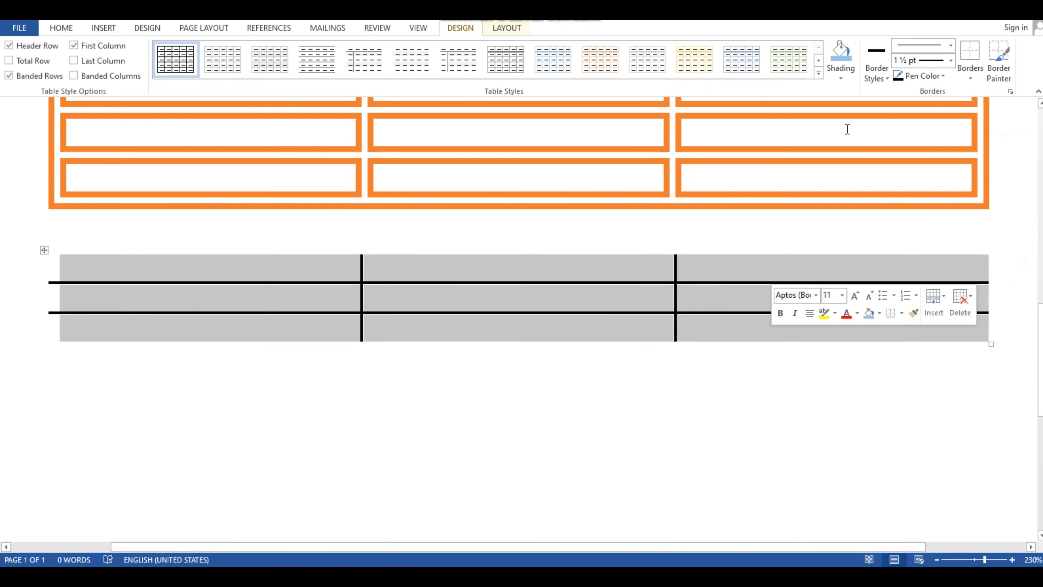
{"action": "left_click", "coordinate": [970, 74]}
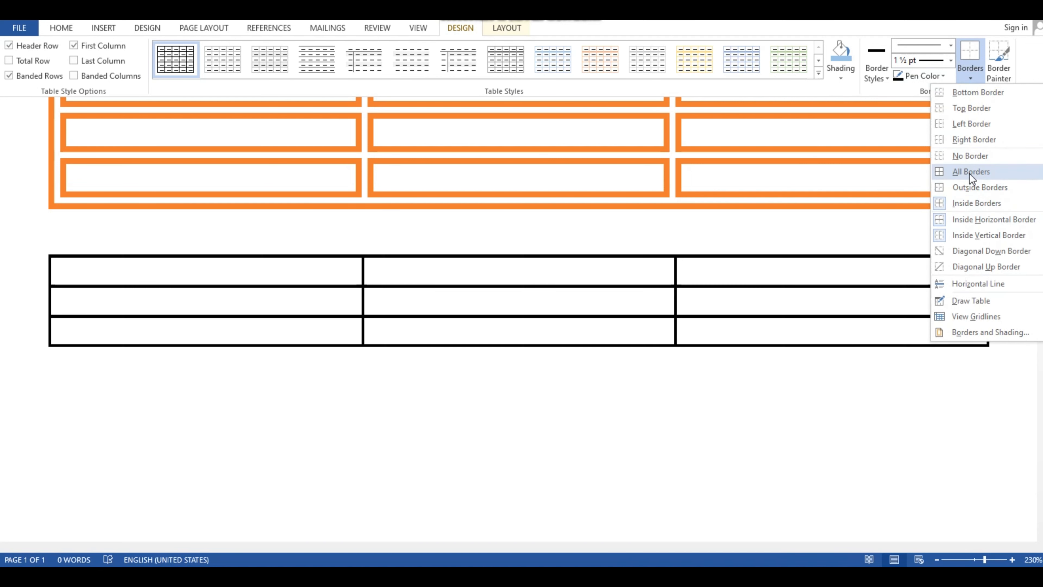
{"action": "left_click", "coordinate": [979, 190]}
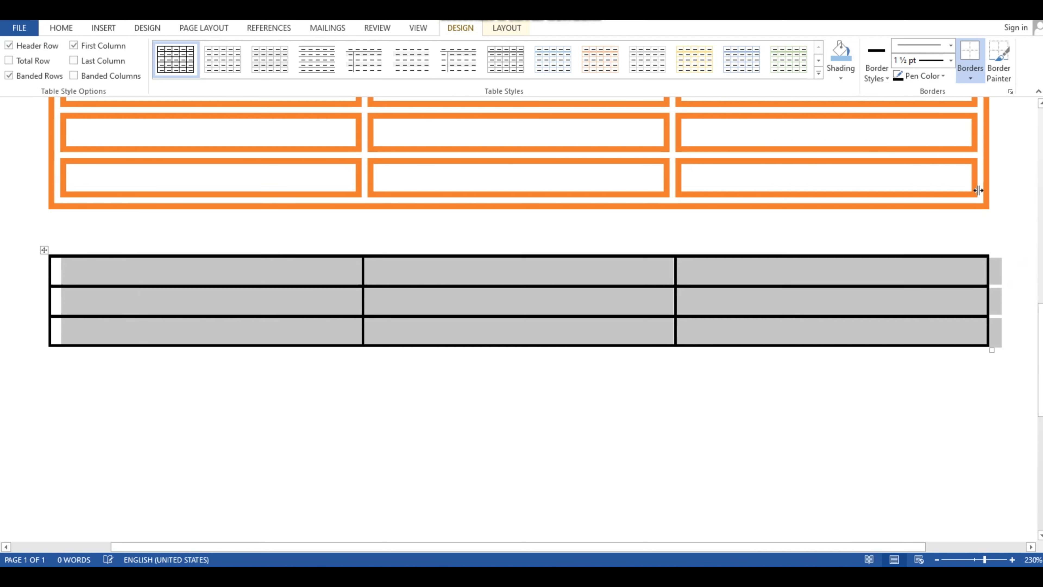
- Remove the inside vertical borders from the black-bordered 3x3 table, keeping its horizontal and outside borders
{"action": "left_click", "coordinate": [973, 77]}
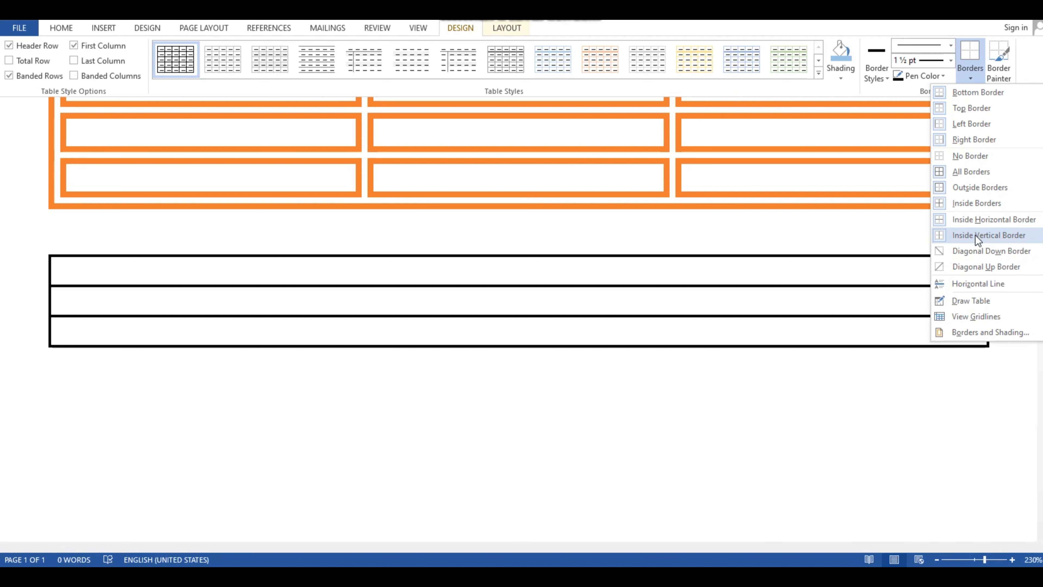
{"action": "left_click", "coordinate": [975, 235]}
{"action": "left_click", "coordinate": [350, 385]}
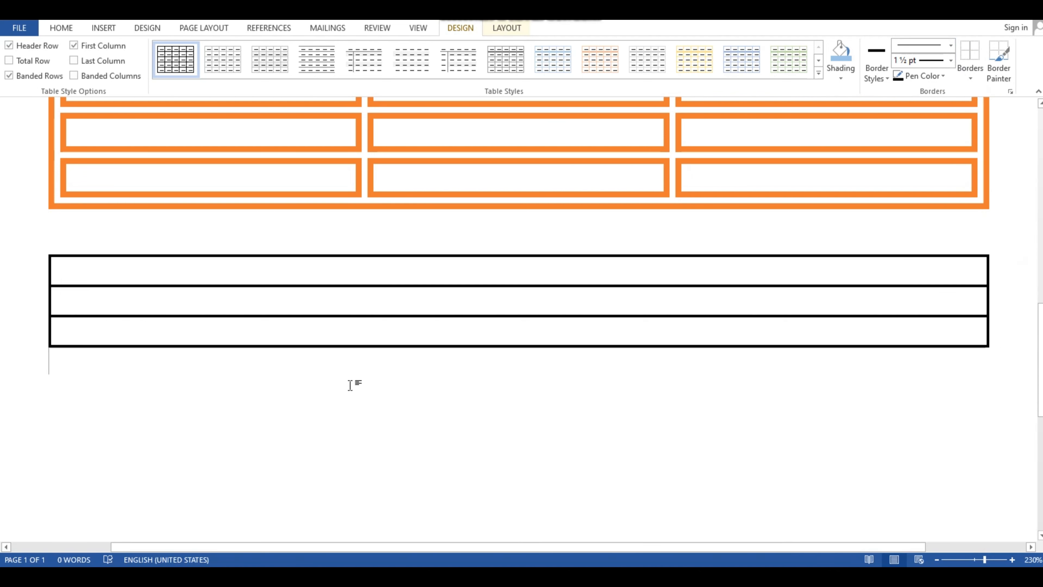
- Insert a table with four columns and three rows below the black-bordered table, leaving a blank line between them
{"action": "scroll", "coordinate": [344, 362], "scroll_direction": "down", "scroll_amount": 3}
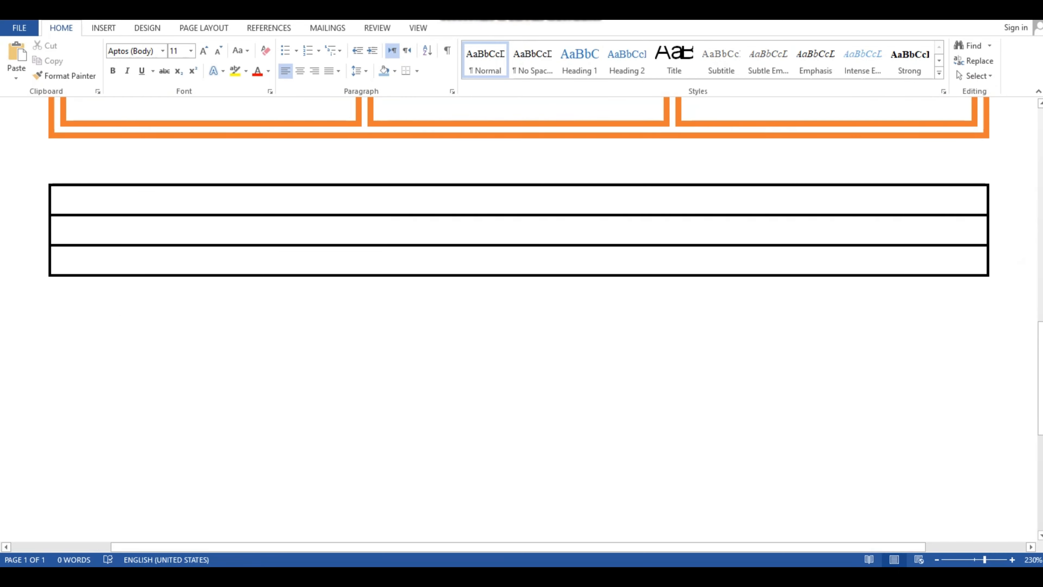
{"action": "left_click", "coordinate": [103, 28]}
{"action": "left_click", "coordinate": [97, 51]}
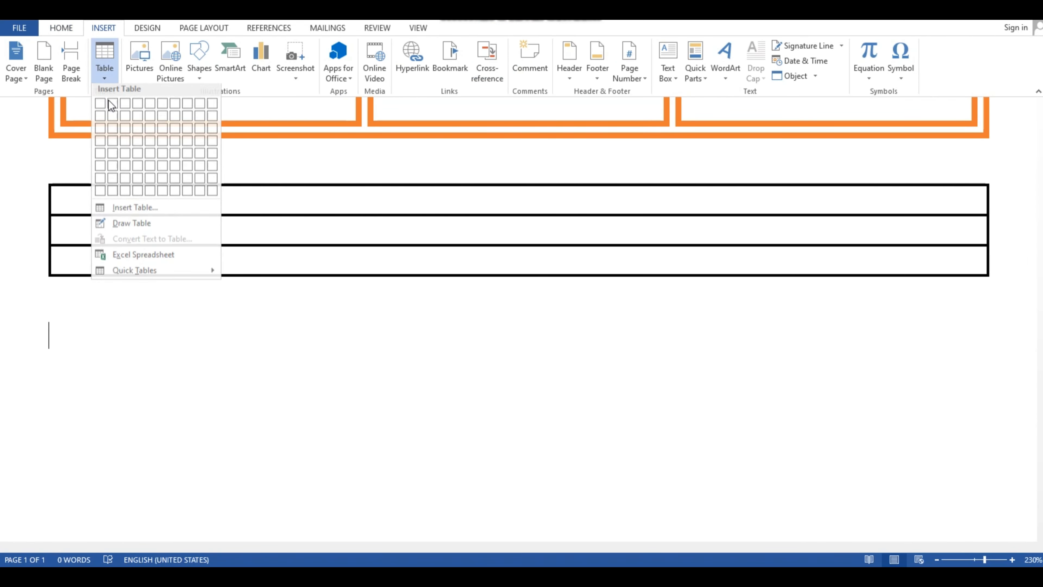
{"action": "left_click", "coordinate": [133, 135]}
- Apply 1 1/2 pt inside vertical borders to the whole new 4x3 table
{"action": "left_click_drag", "start_coordinate": [66, 341], "coordinate": [791, 375]}
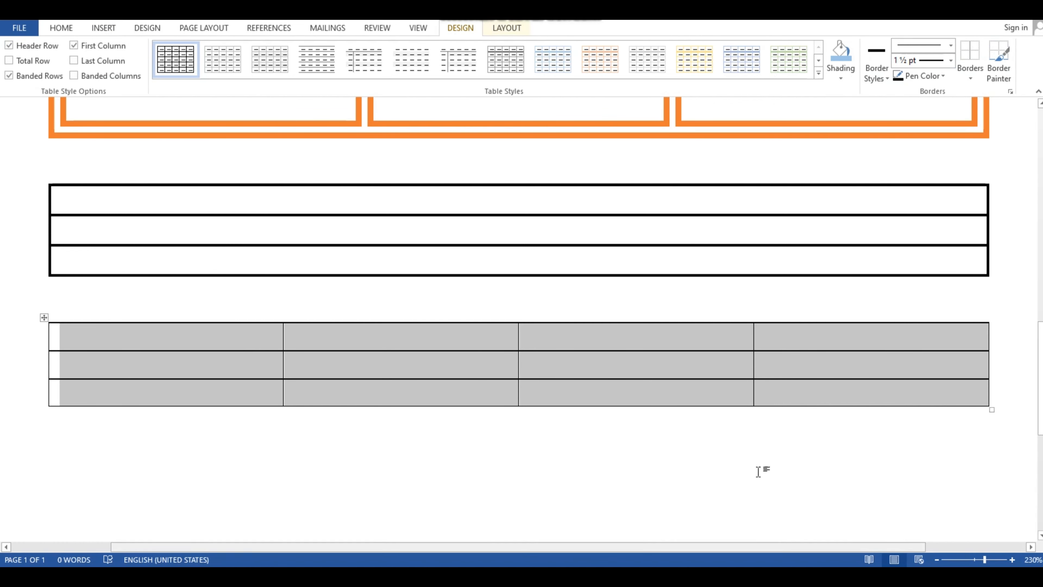
{"action": "left_click", "coordinate": [974, 77]}
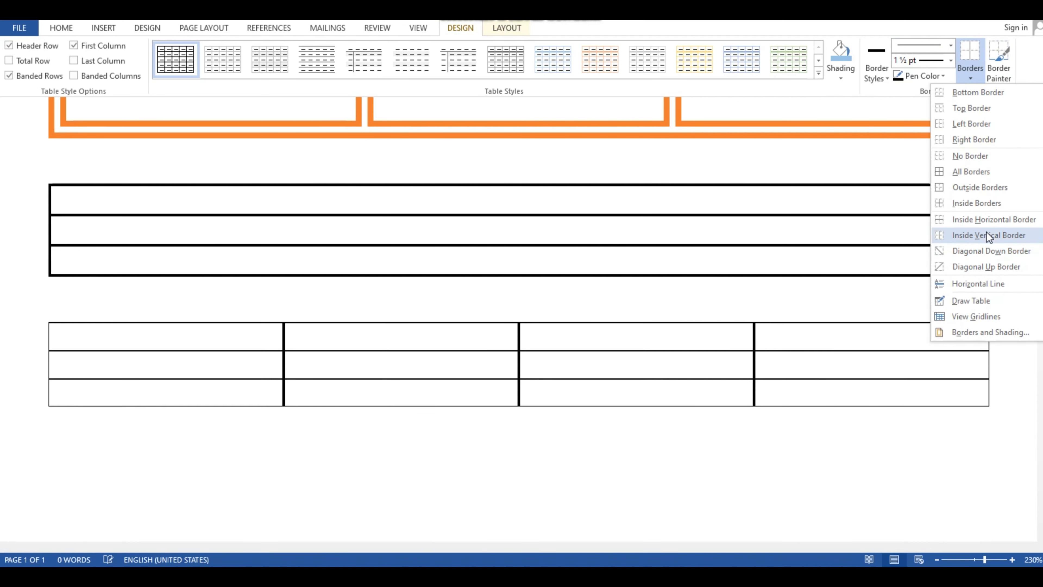
{"action": "left_click", "coordinate": [986, 232]}
{"action": "left_click", "coordinate": [601, 500]}
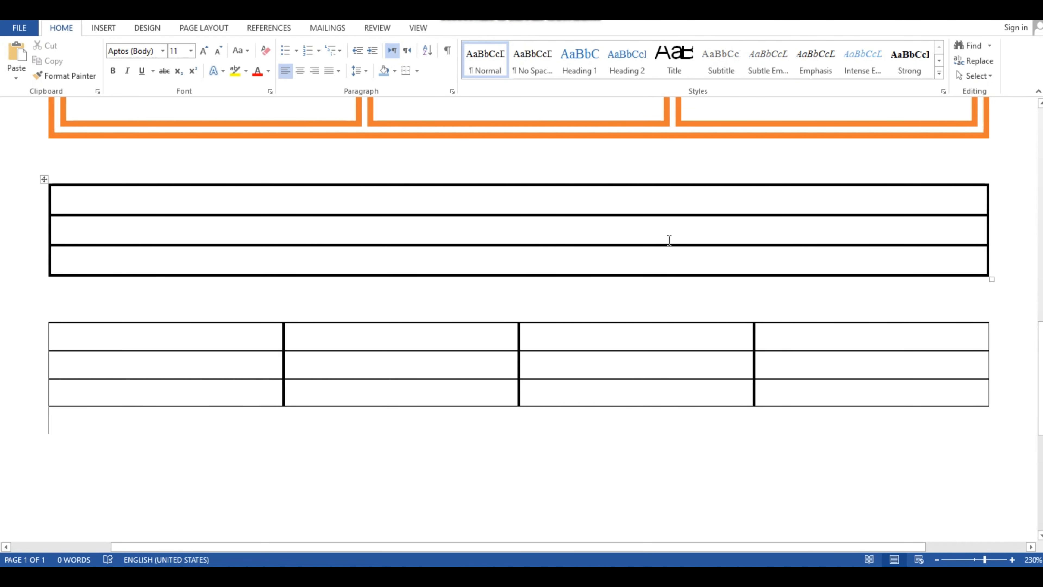
{"action": "scroll", "coordinate": [298, 373], "scroll_direction": "down", "scroll_amount": 1}
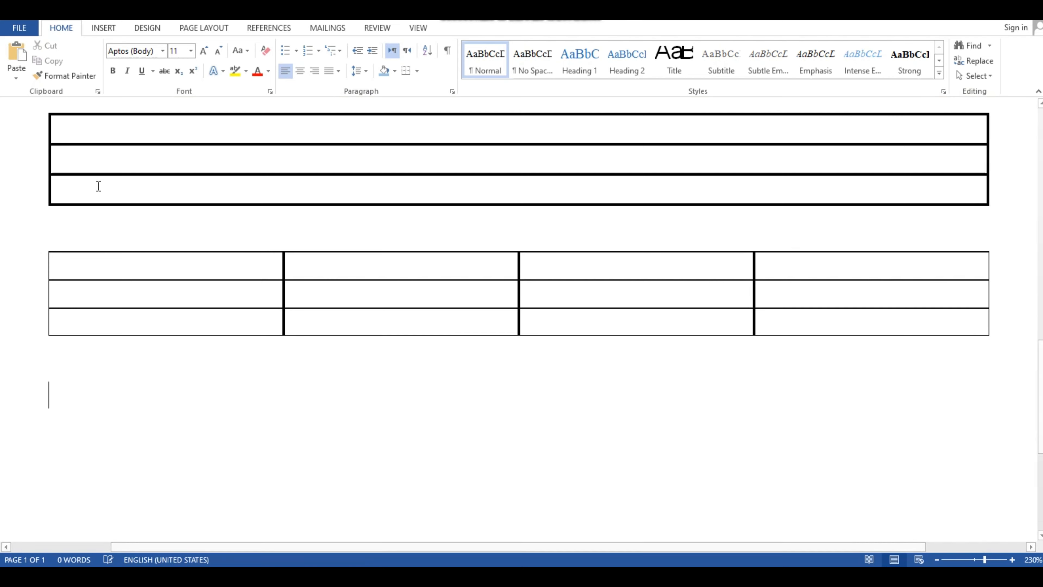
{"action": "scroll", "coordinate": [181, 368], "scroll_direction": "down", "scroll_amount": 1}
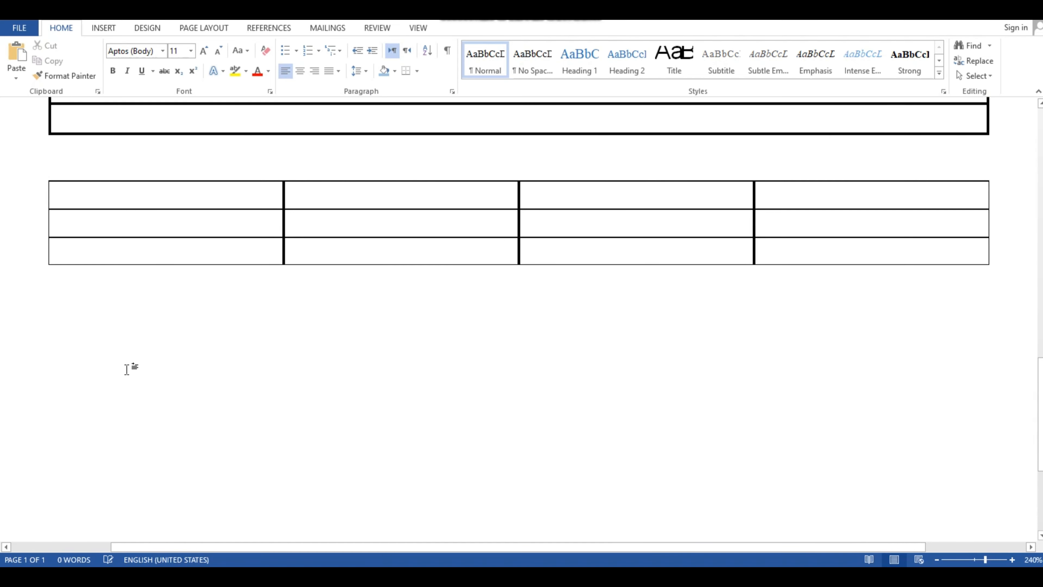
{"action": "scroll", "coordinate": [86, 296], "scroll_direction": "down", "scroll_amount": 1}
{"action": "scroll", "coordinate": [41, 122], "scroll_direction": "up", "scroll_amount": 1}
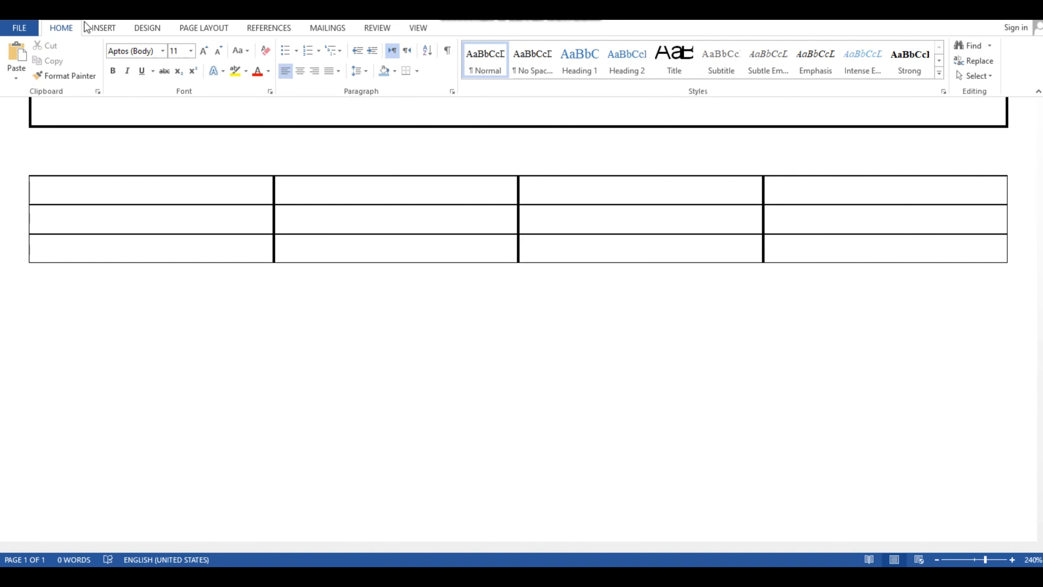
{"action": "left_click", "coordinate": [100, 27]}
{"action": "left_click", "coordinate": [105, 66]}
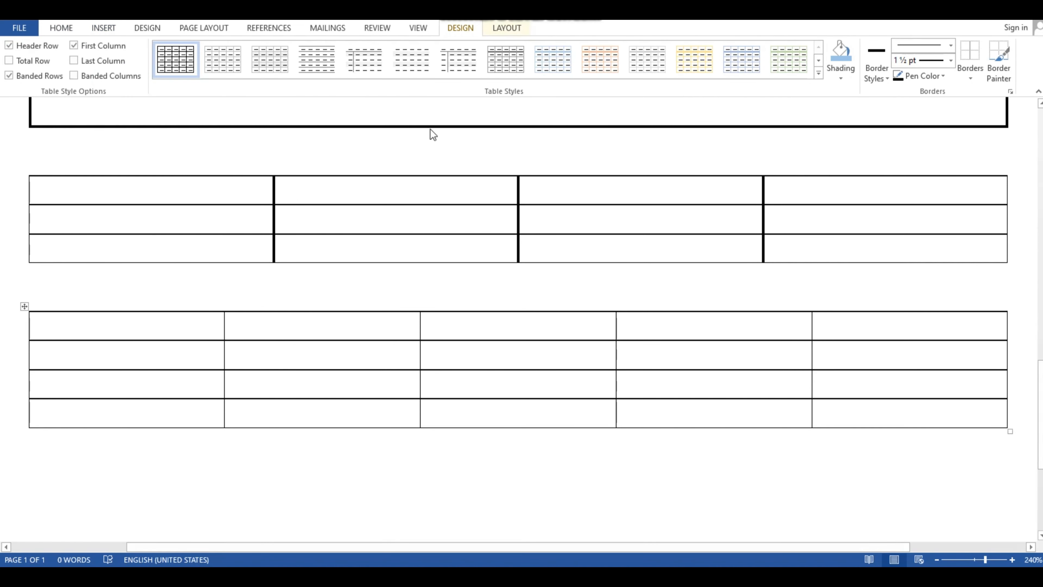
{"action": "left_click_drag", "start_coordinate": [143, 335], "coordinate": [851, 404]}
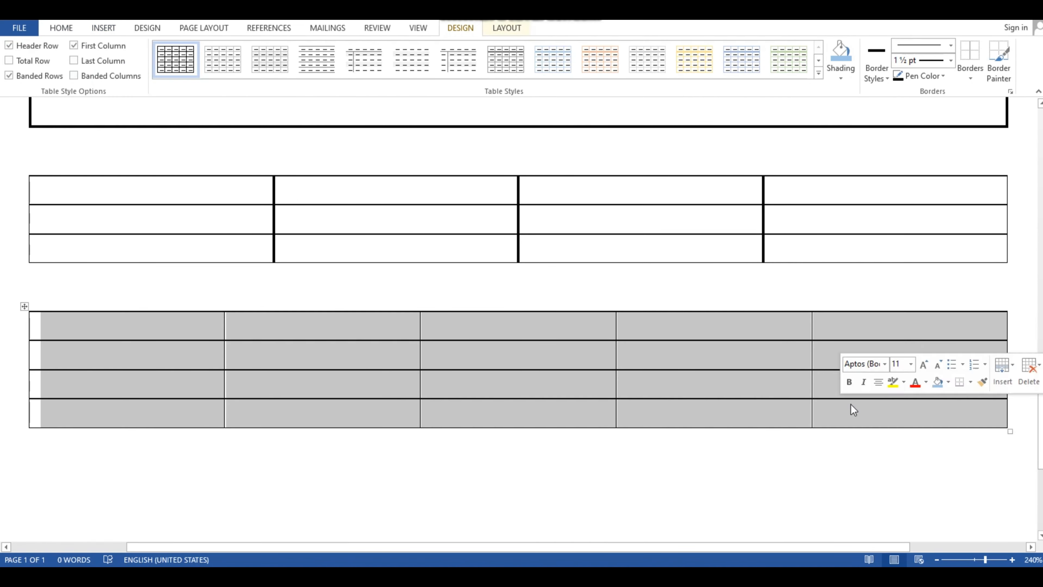
{"action": "key", "text": "BackSpace"}
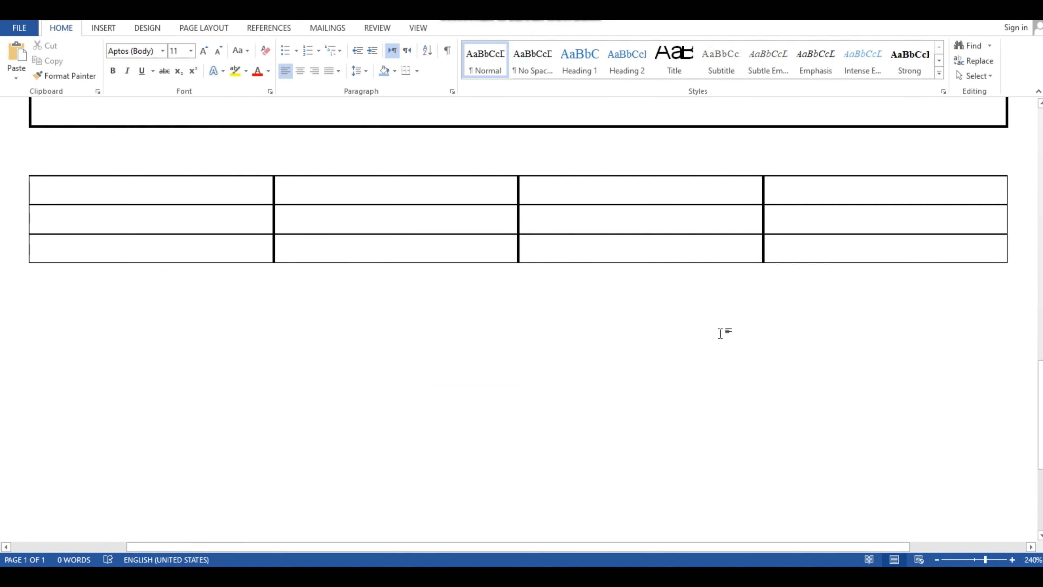
- Insert a table with one column and three rows below the 4x3 table
{"action": "left_click", "coordinate": [104, 27]}
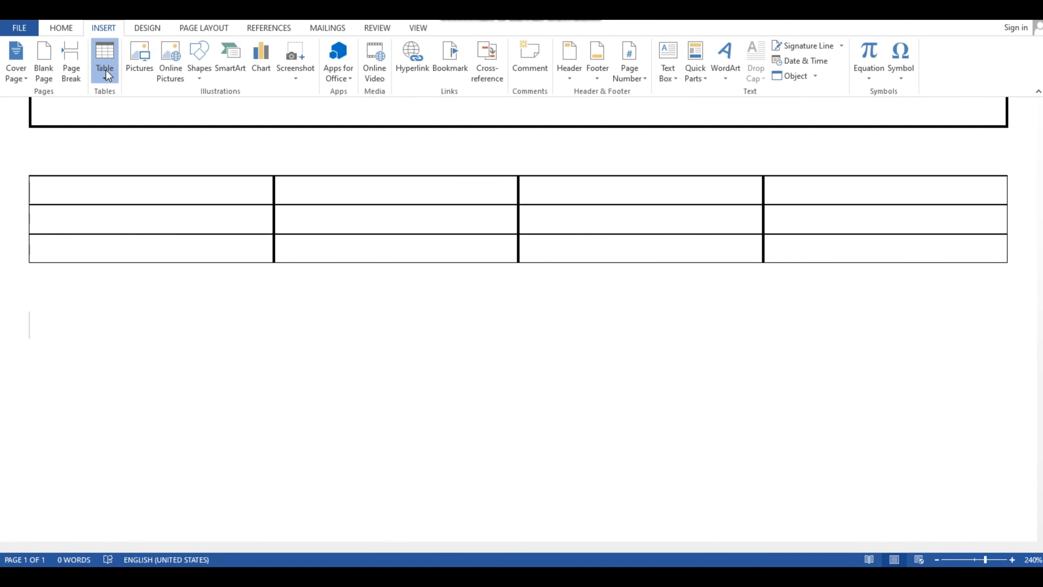
{"action": "left_click", "coordinate": [105, 68]}
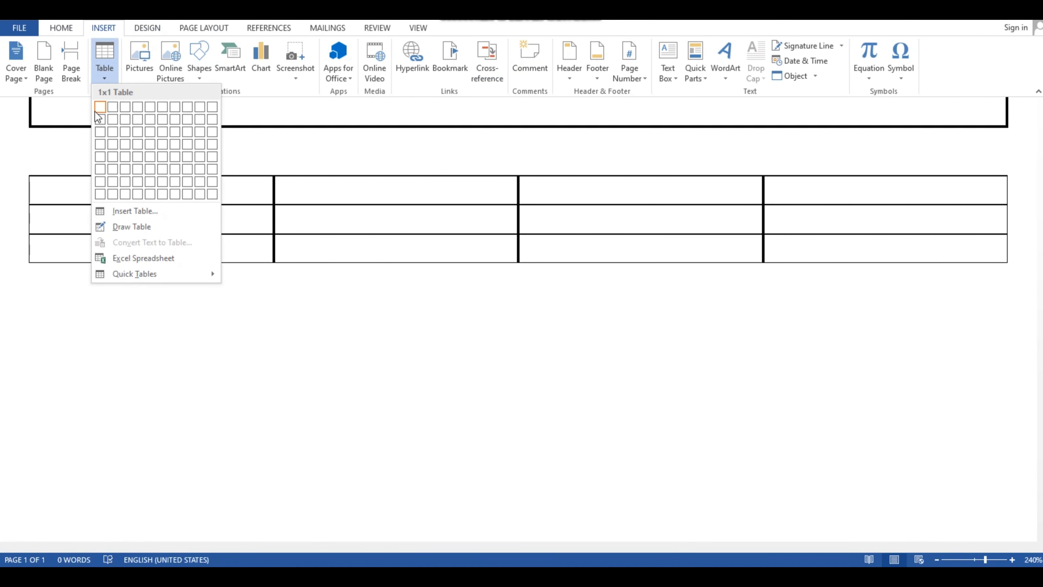
{"action": "left_click", "coordinate": [100, 144]}
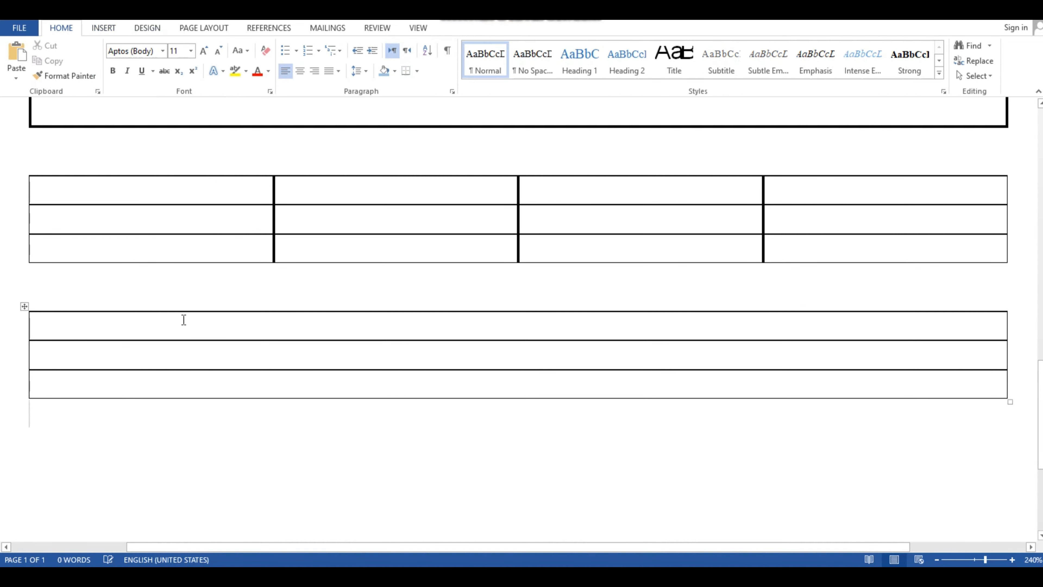
- Shade all three rows of the single-column table in standard yellow
{"action": "left_click", "coordinate": [245, 386], "text": "shift"}
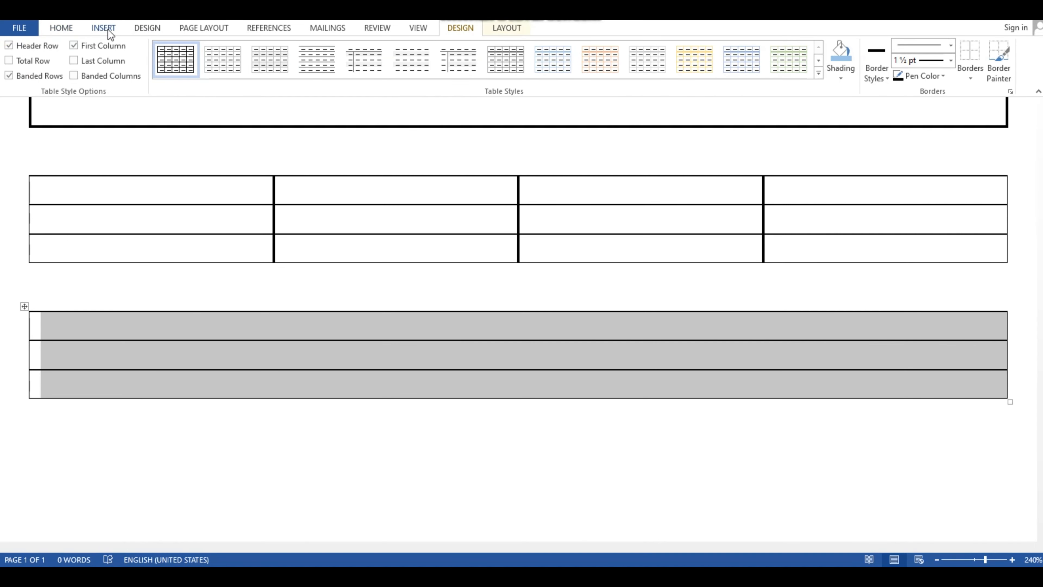
{"action": "left_click", "coordinate": [70, 28]}
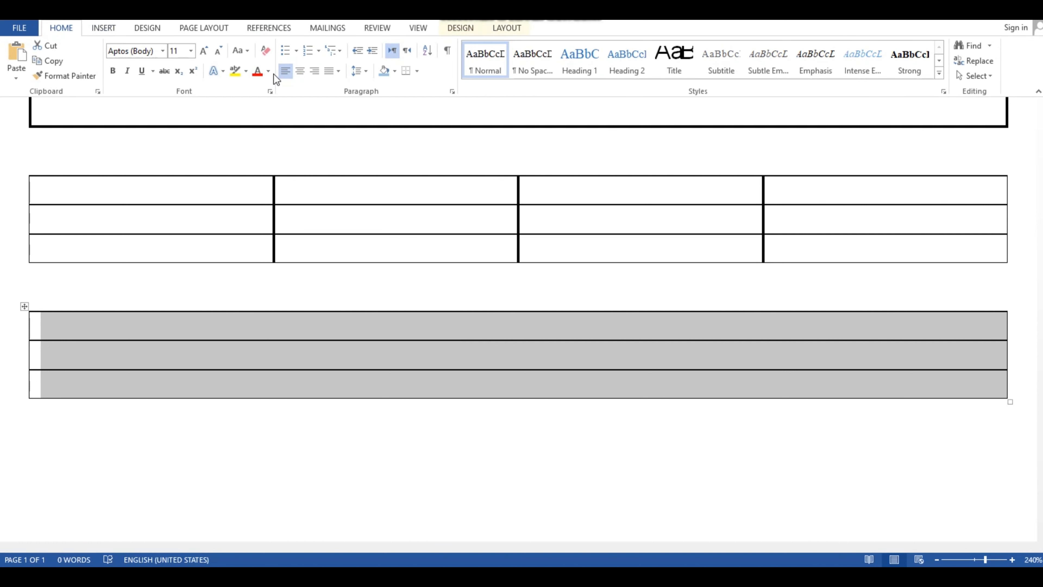
{"action": "left_click", "coordinate": [393, 74]}
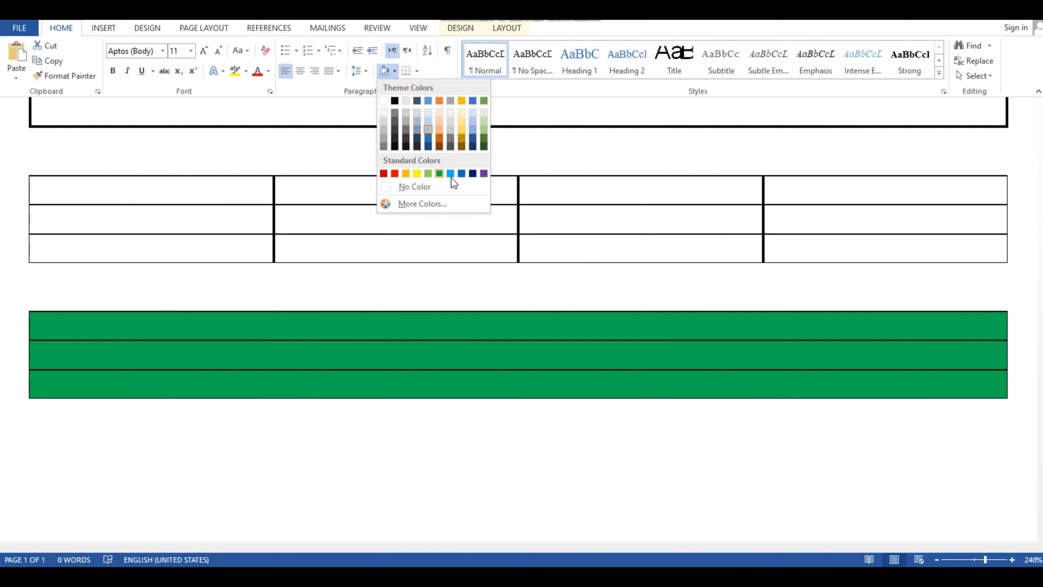
{"action": "left_click", "coordinate": [416, 173]}
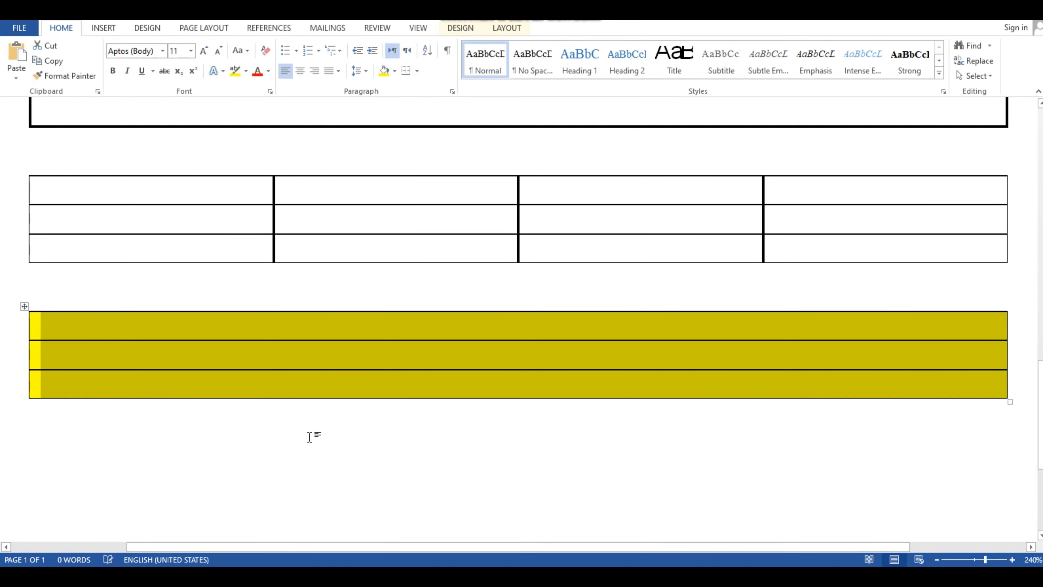
{"action": "left_click", "coordinate": [311, 433]}
- Enter A, B and C in the first, second and third rows of the yellow table
{"action": "left_click", "coordinate": [144, 337]}
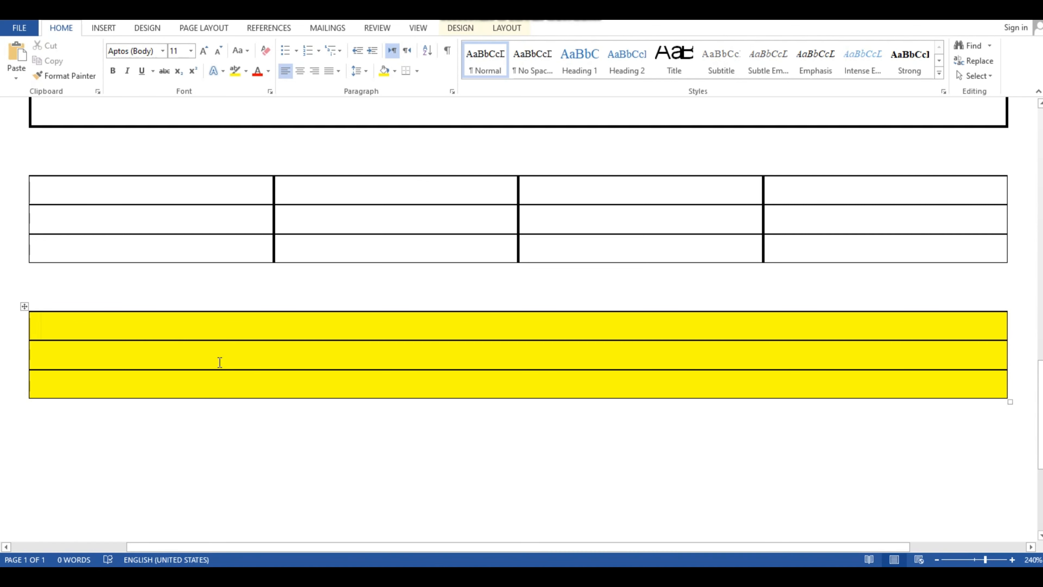
{"action": "left_click", "coordinate": [214, 376]}
{"action": "left_click", "coordinate": [211, 332]}
{"action": "type", "text": "a"}
{"action": "key", "text": "Tab"}
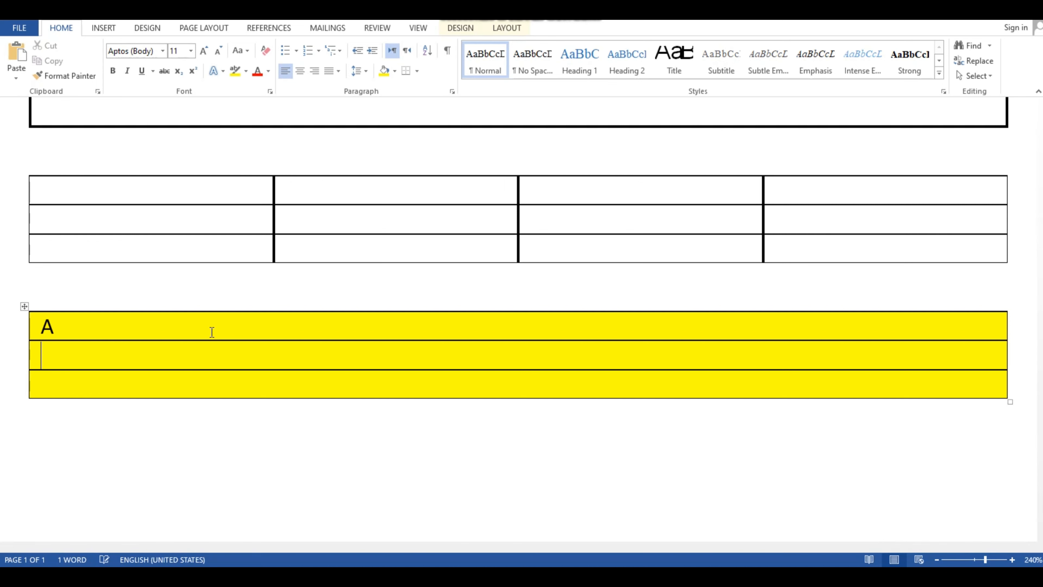
{"action": "type", "text": "b"}
{"action": "key", "text": "Tab"}
{"action": "type", "text": "c"}
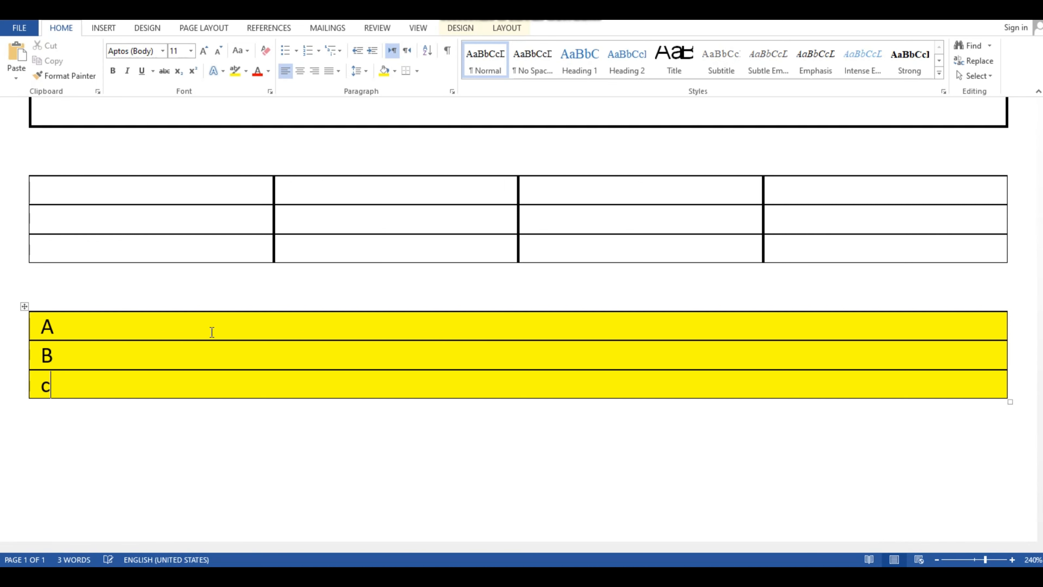
{"action": "key", "text": "space"}
{"action": "left_click", "coordinate": [103, 28]}
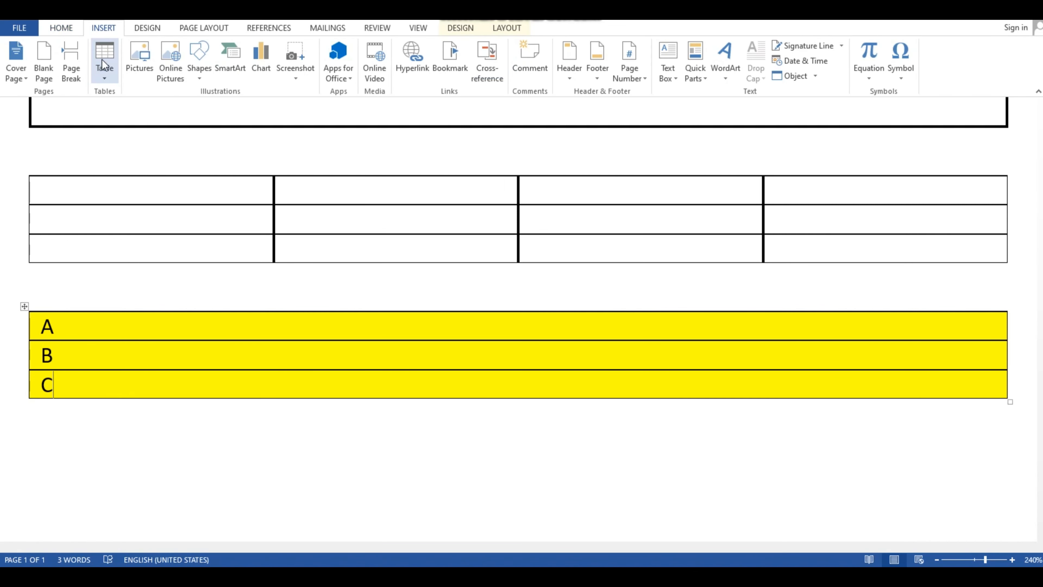
{"action": "left_click", "coordinate": [103, 62]}
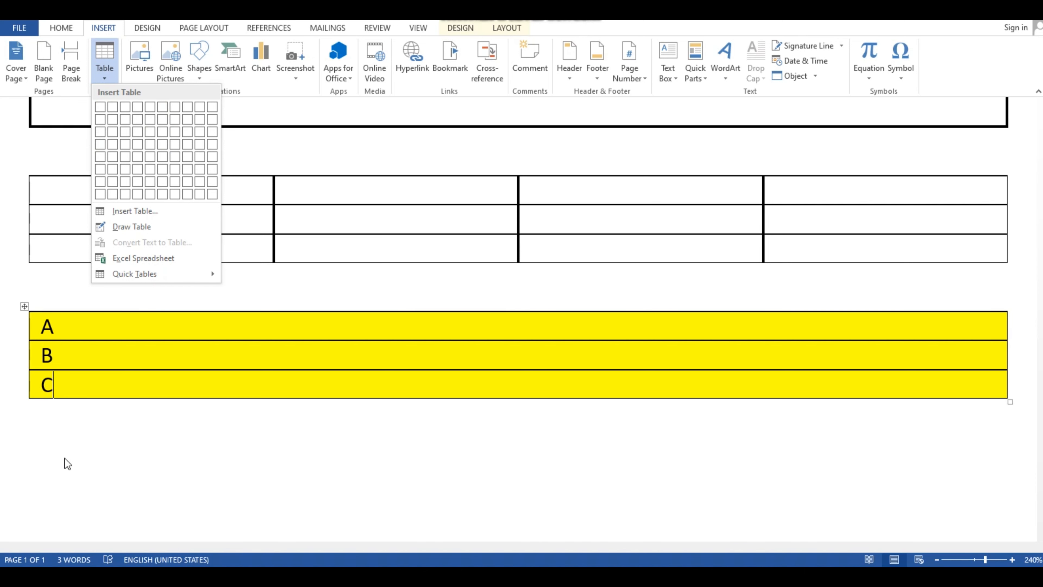
{"action": "left_click", "coordinate": [305, 512]}
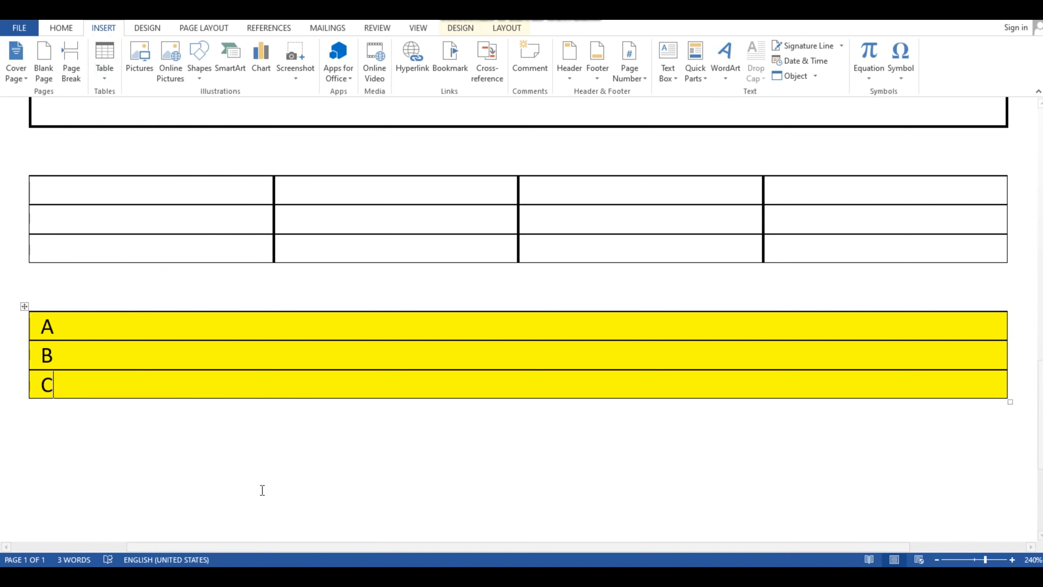
- Insert a blank row below row C of the yellow table
{"action": "right_click", "coordinate": [83, 390]}
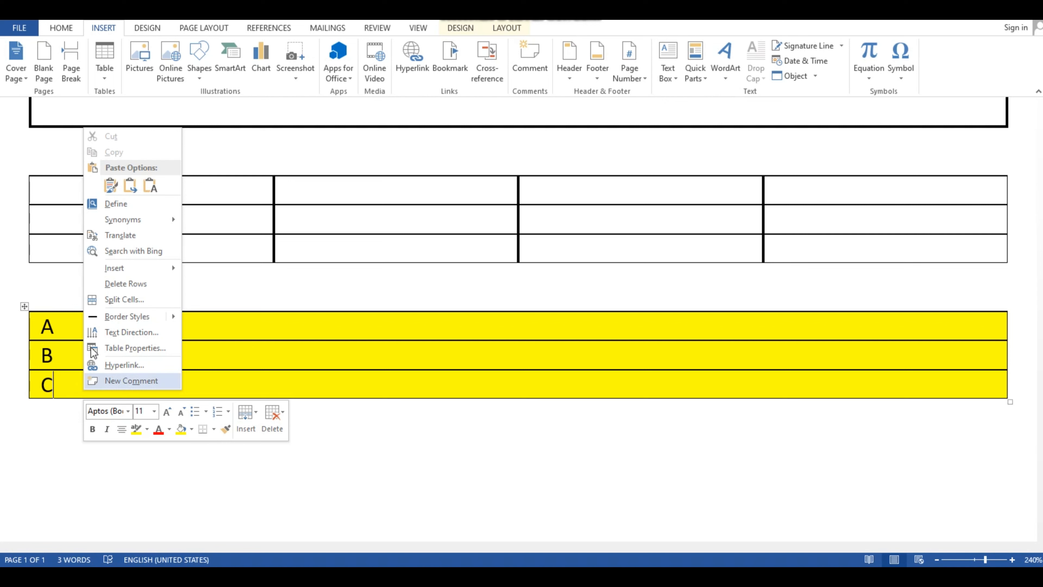
{"action": "mouse_move", "coordinate": [121, 270]}
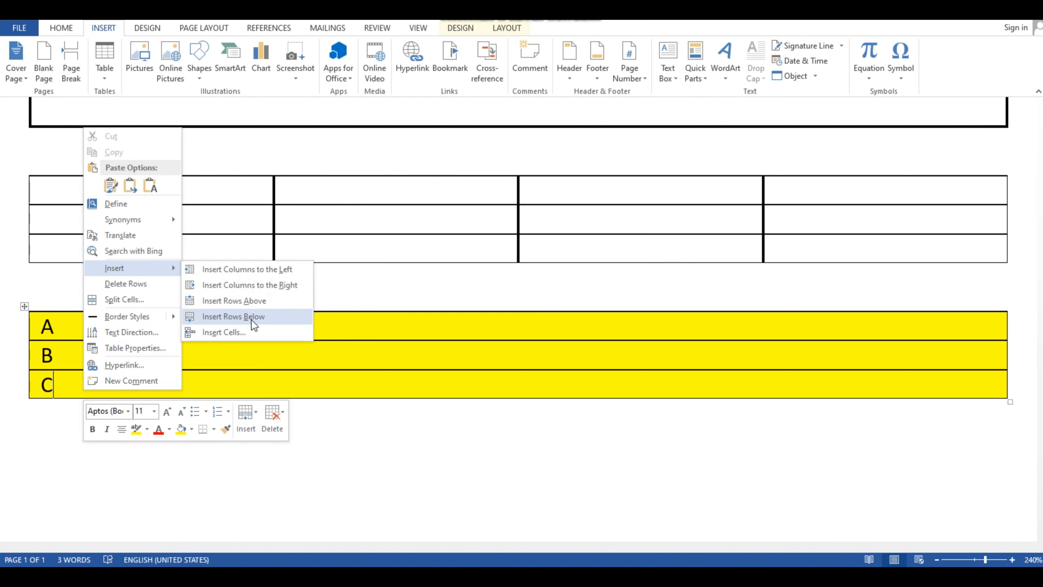
{"action": "left_click", "coordinate": [284, 319]}
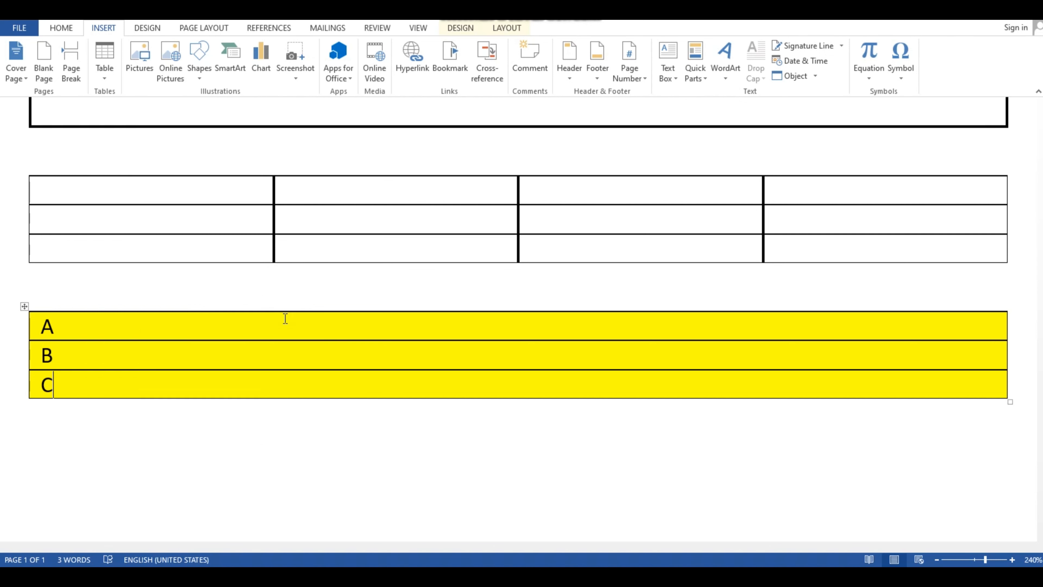
{"action": "left_click", "coordinate": [110, 413]}
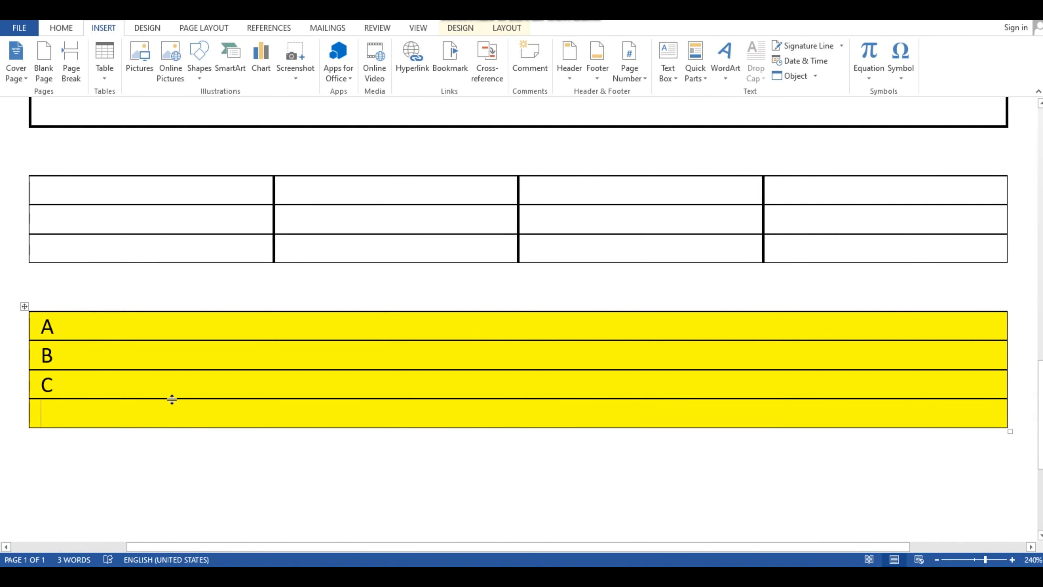
- Insert four more blank rows directly below row C and place the cursor in the first blank row
{"action": "mouse_move", "coordinate": [29, 400]}
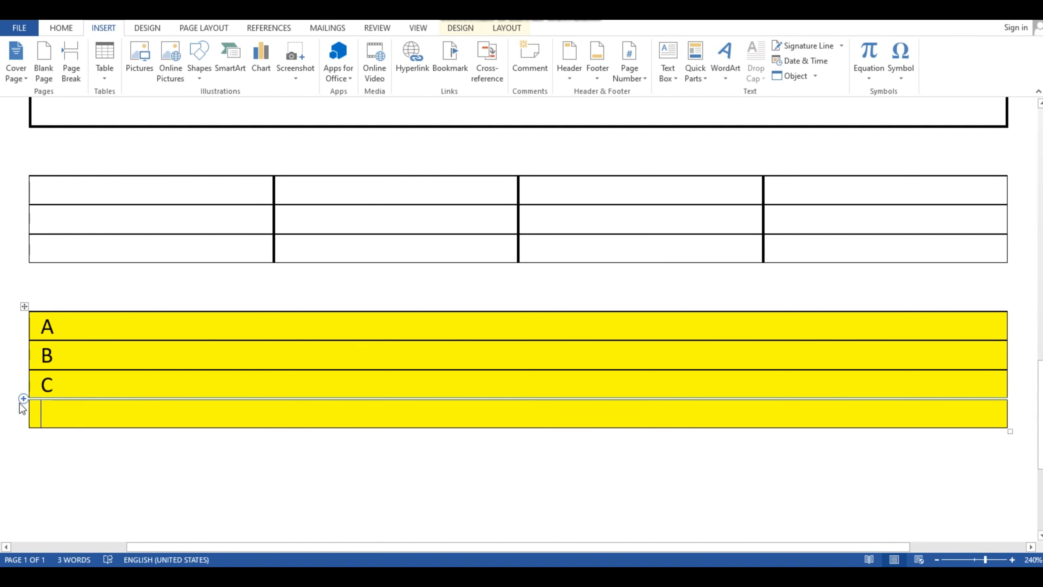
{"action": "left_click", "coordinate": [23, 398]}
{"action": "left_click", "coordinate": [22, 399]}
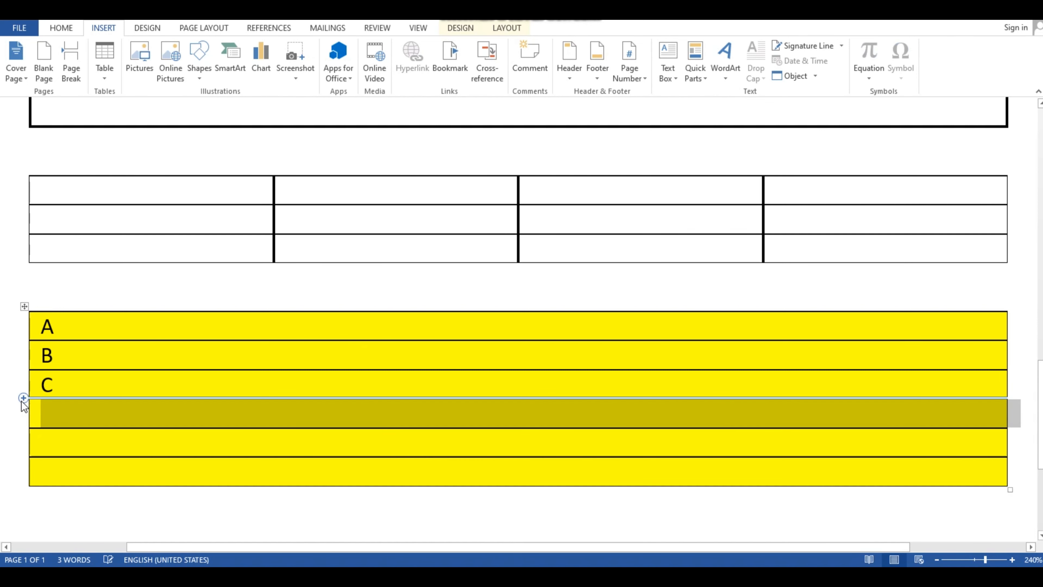
{"action": "left_click", "coordinate": [22, 399]}
{"action": "left_click", "coordinate": [22, 400]}
{"action": "triple_click", "coordinate": [22, 400]}
{"action": "left_click", "coordinate": [88, 461]}
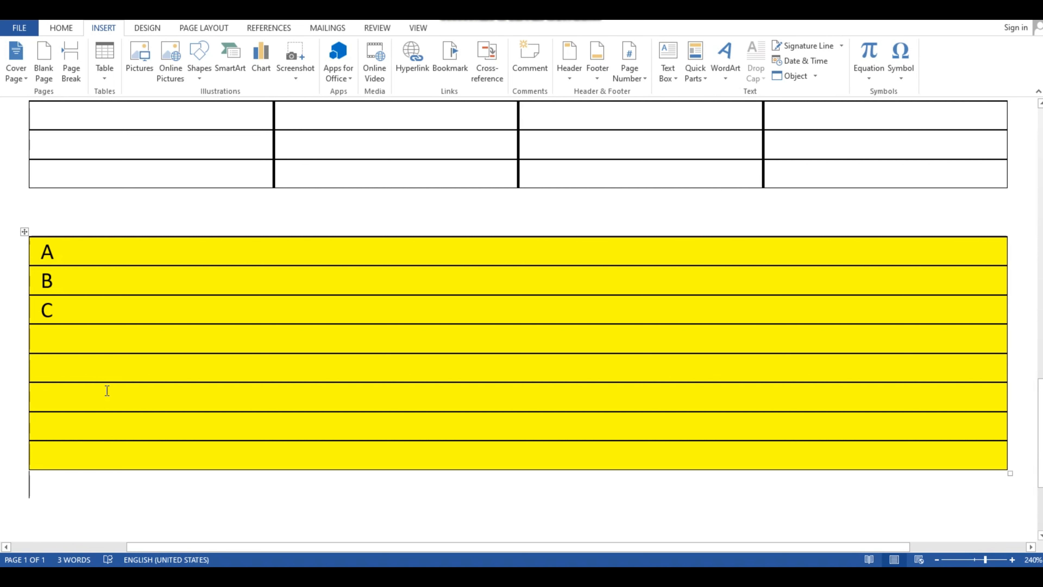
{"action": "left_click", "coordinate": [89, 346]}
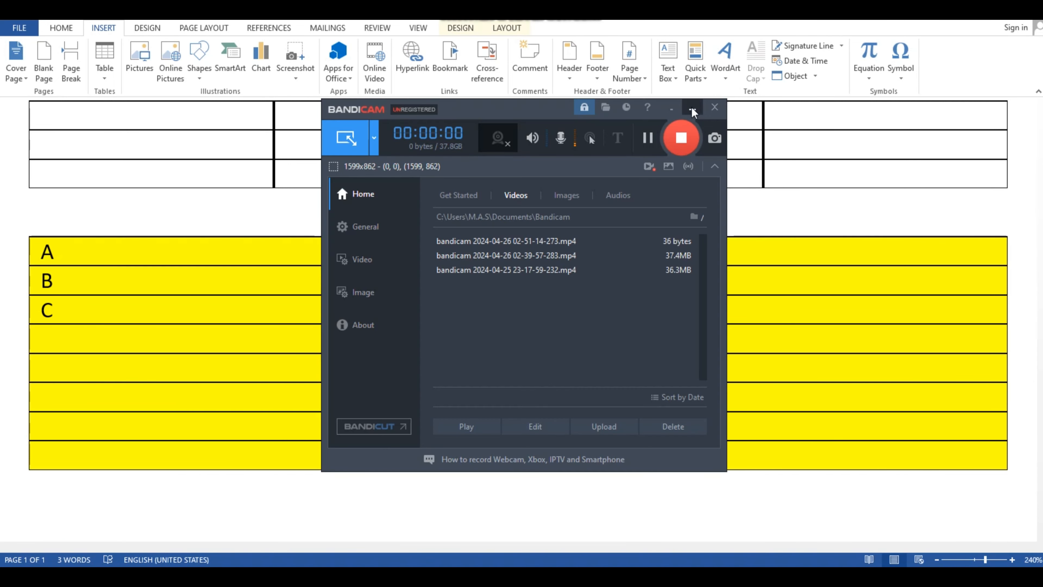
{"action": "left_click", "coordinate": [694, 109]}
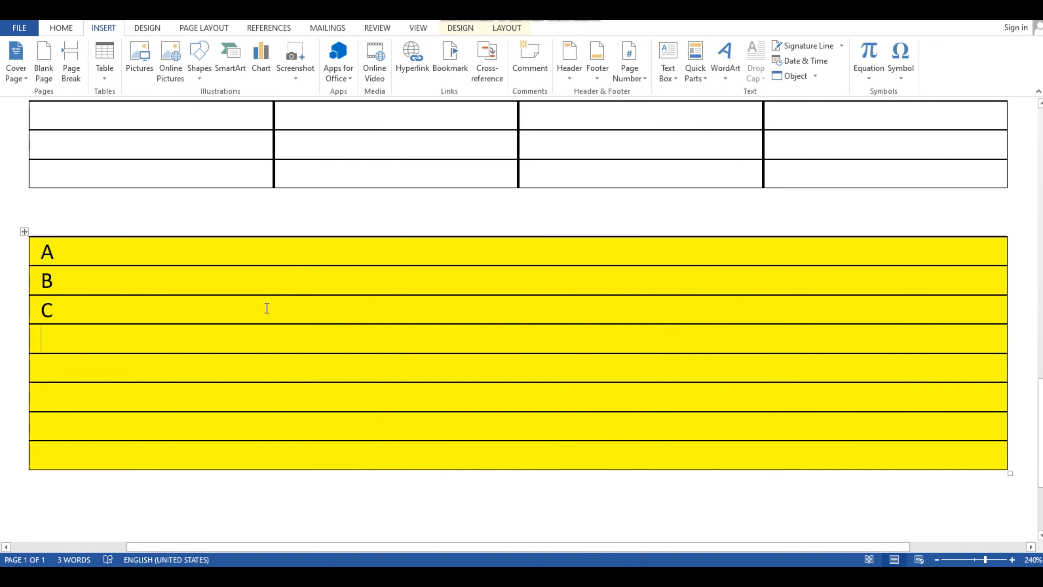
- Enter D, F, G, H and I in the five blank rows below row C of the yellow table
{"action": "type", "text": "d"}
{"action": "key", "text": "Tab"}
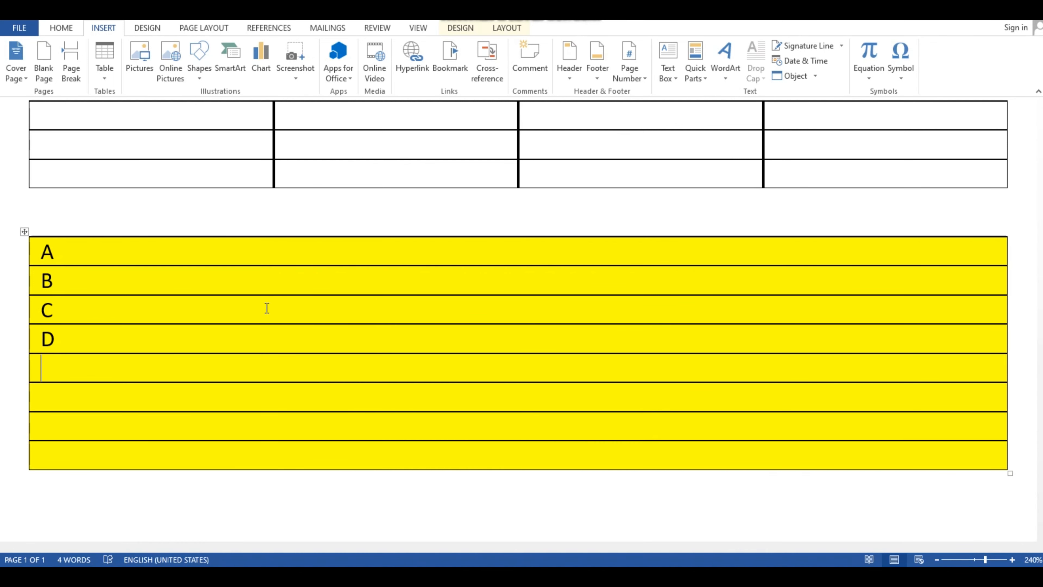
{"action": "type", "text": "f"}
{"action": "key", "text": "Tab"}
{"action": "type", "text": "g"}
{"action": "key", "text": "Tab"}
{"action": "type", "text": "h"}
{"action": "key", "text": "Tab"}
{"action": "type", "text": "i"}
{"action": "key", "text": "Down"}
{"action": "type", "text": "j"}
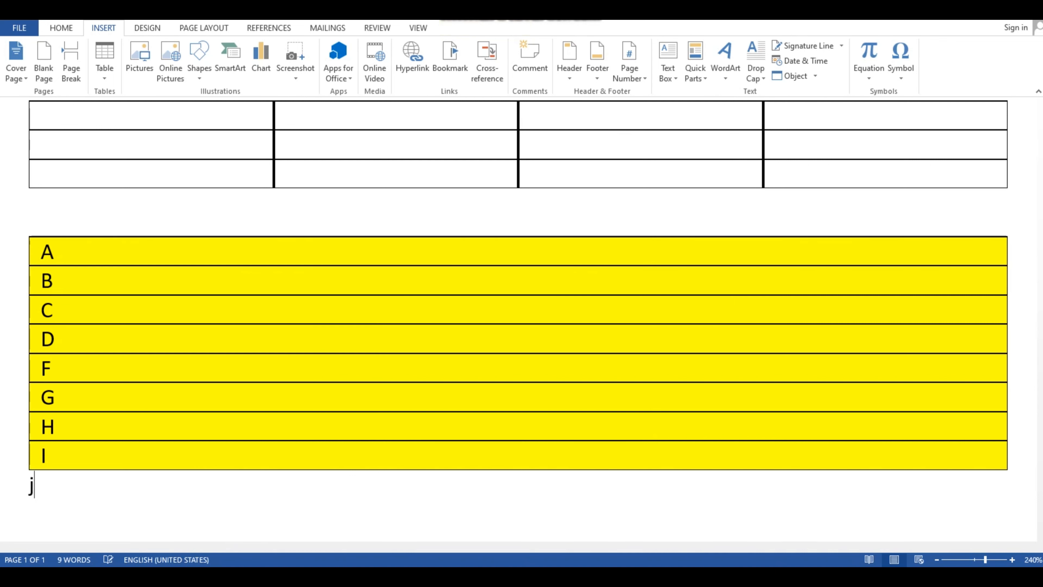
{"action": "key", "text": "BackSpace"}
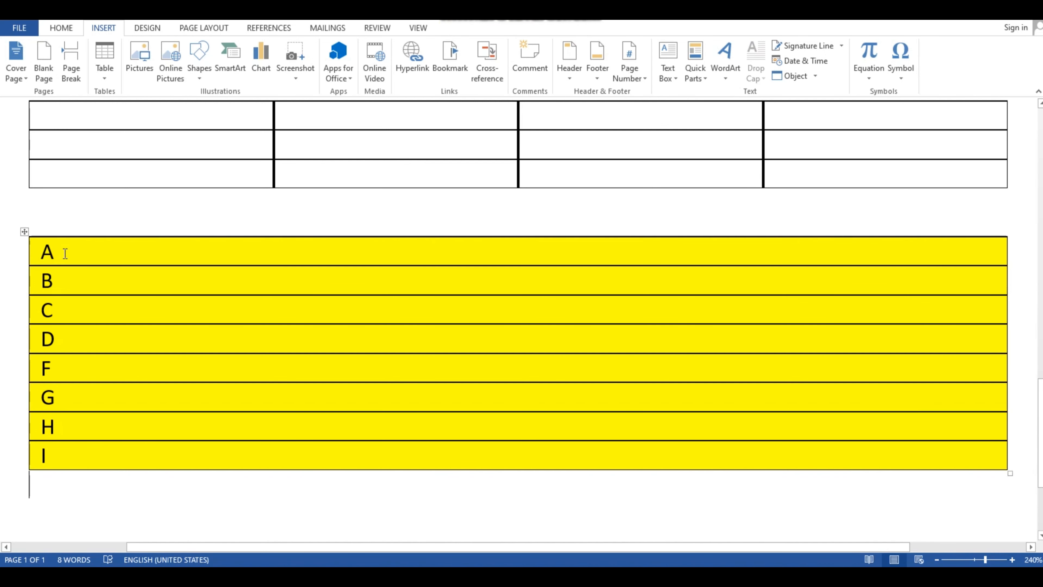
- Try replacing the letter F with E in the fifth row of the yellow table, and undo the replacement
{"action": "left_click", "coordinate": [65, 253]}
{"action": "left_click", "coordinate": [64, 309]}
{"action": "left_click", "coordinate": [64, 338]}
{"action": "left_click", "coordinate": [60, 367]}
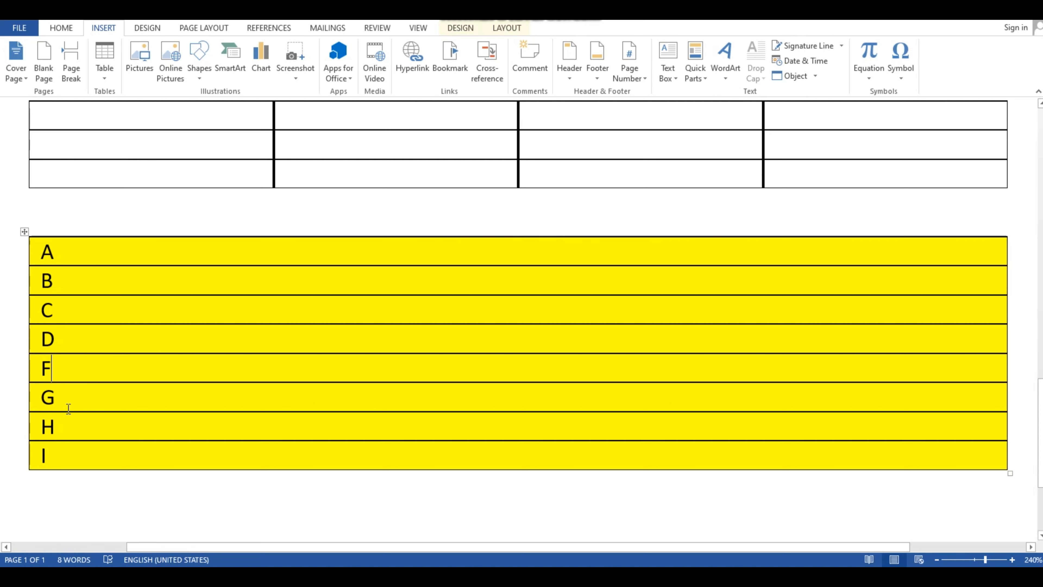
{"action": "key", "text": "BackSpace"}
{"action": "type", "text": "e"}
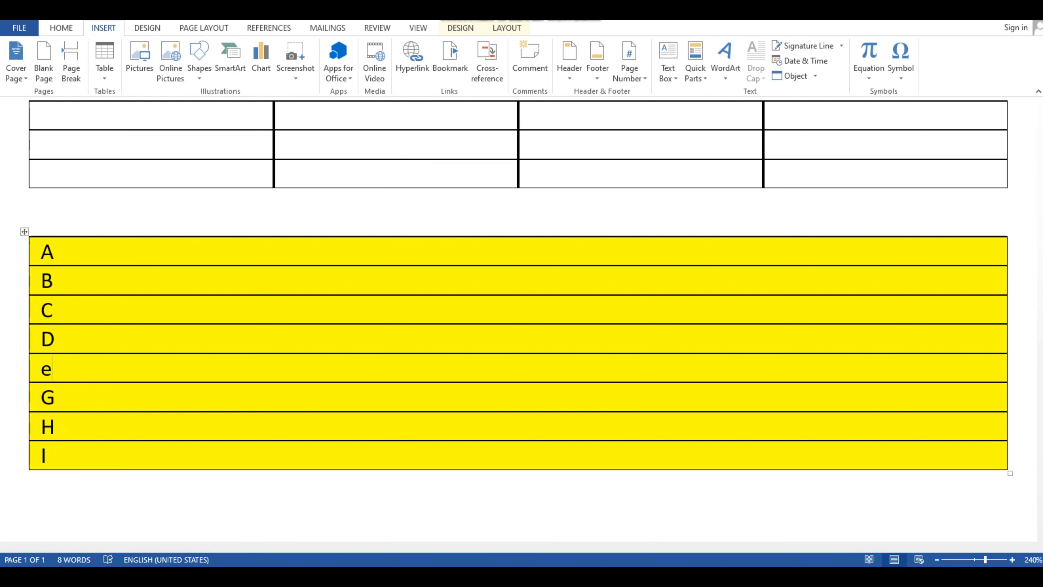
{"action": "key", "text": "BackSpace"}
{"action": "type", "text": "E"}
{"action": "key", "text": "ctrl+z"}
{"action": "key", "text": "ctrl+z"}
{"action": "key", "text": "ctrl+z"}
- Insert a row above row F of the yellow table and enter E in it
{"action": "right_click", "coordinate": [72, 374]}
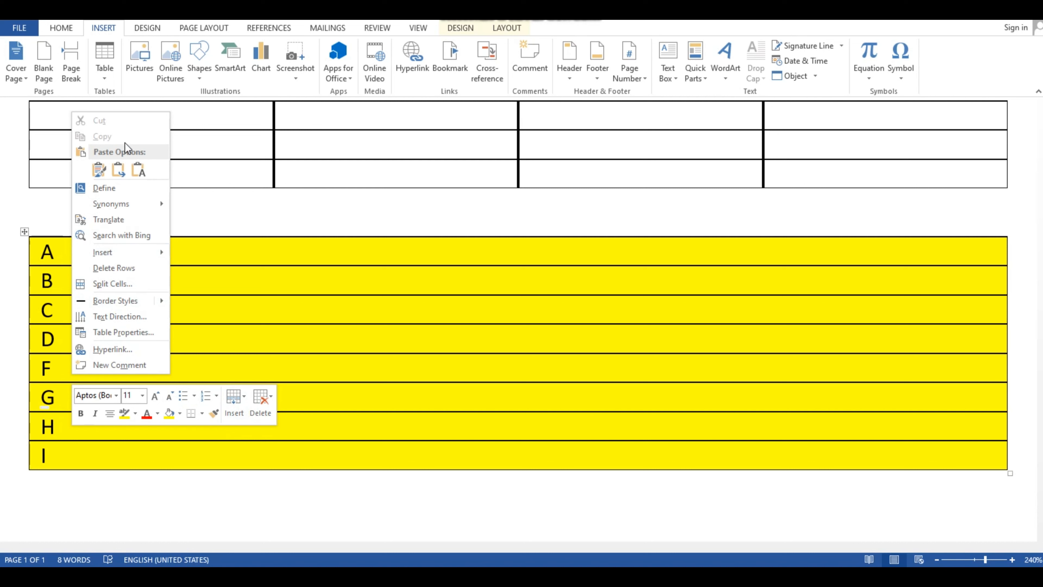
{"action": "mouse_move", "coordinate": [134, 260]}
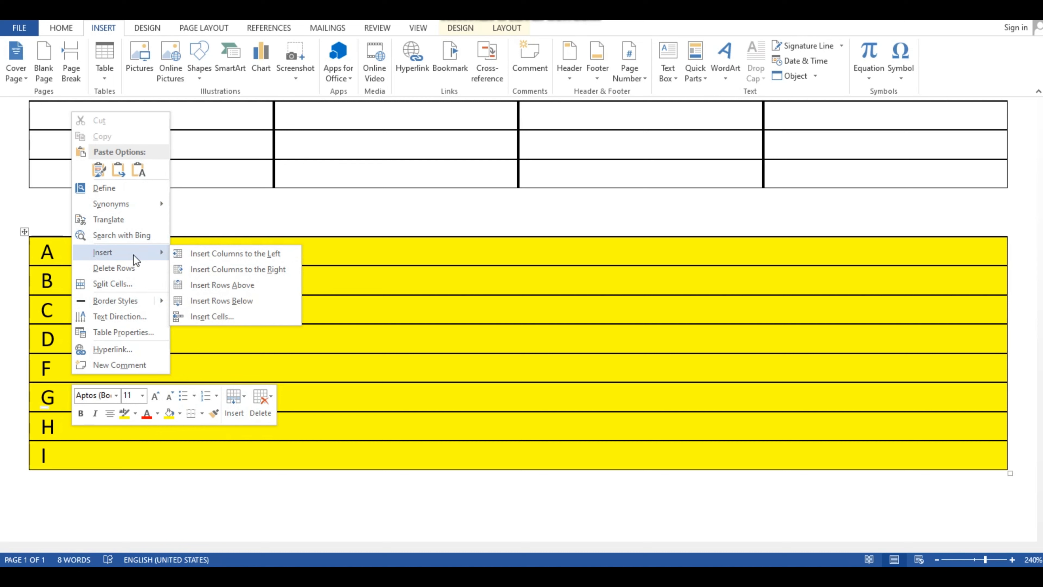
{"action": "left_click", "coordinate": [204, 283]}
{"action": "left_click", "coordinate": [64, 369]}
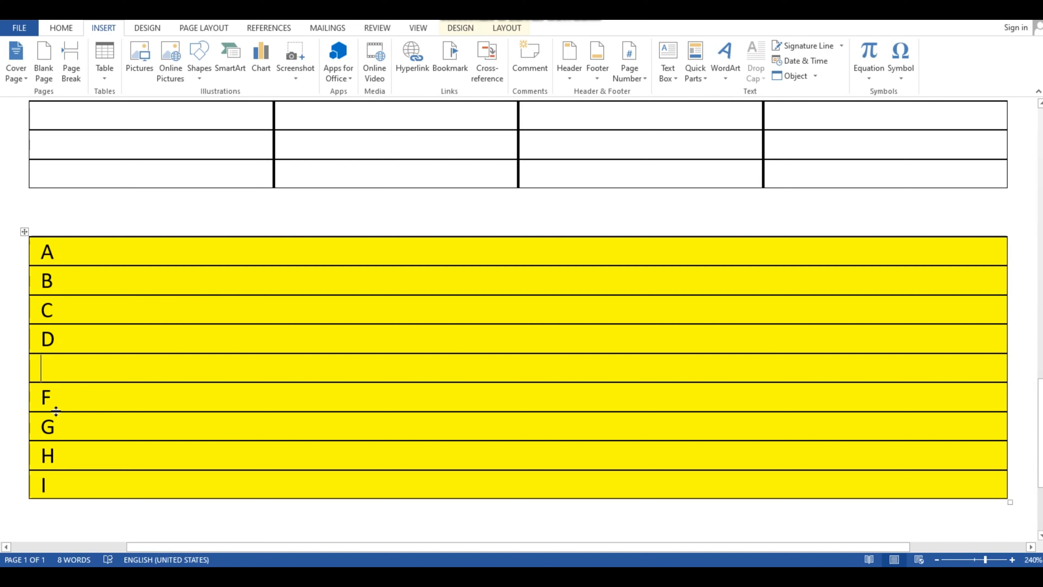
{"action": "type", "text": "e"}
{"action": "key", "text": "Down"}
- Replace the letters in the last three rows of the yellow table with H, I and j
{"action": "scroll", "coordinate": [76, 398], "scroll_direction": "down", "scroll_amount": 2}
{"action": "mouse_move", "coordinate": [25, 307]}
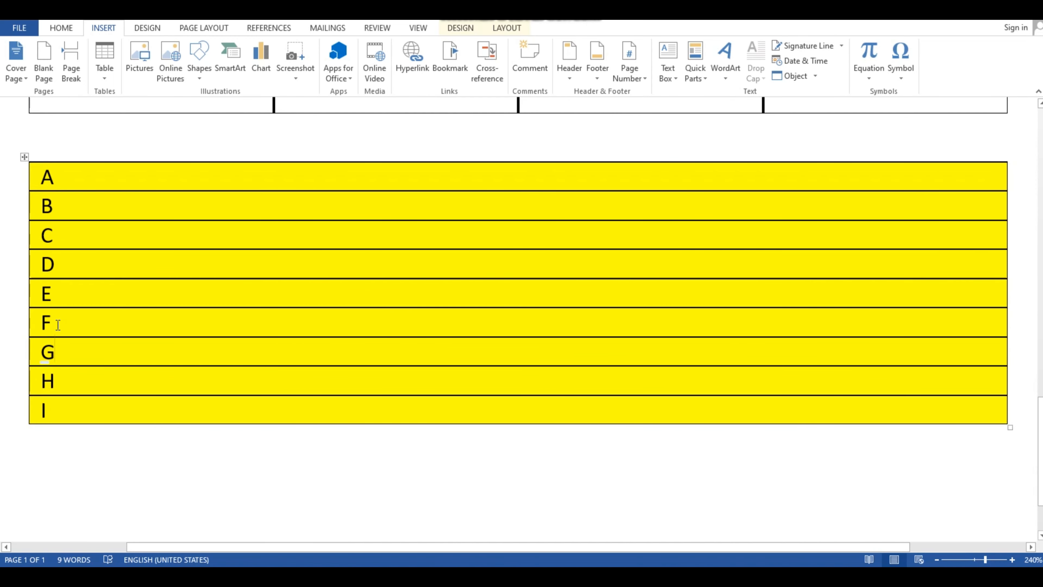
{"action": "key", "text": "BackSpace"}
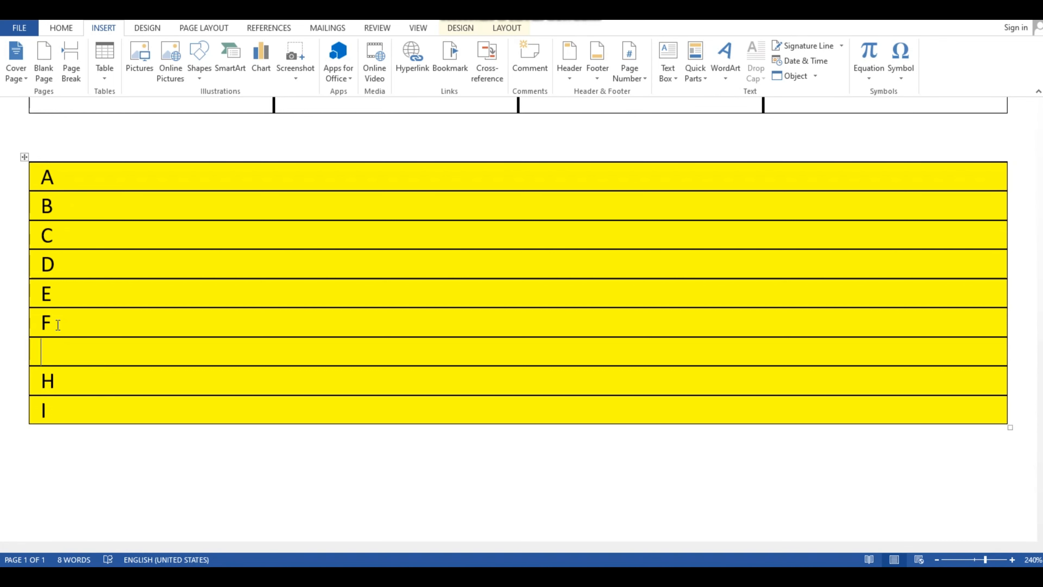
{"action": "type", "text": "H"}
{"action": "key", "text": "Down"}
{"action": "key", "text": "BackSpace"}
{"action": "type", "text": "I"}
{"action": "key", "text": "Down"}
{"action": "key", "text": "BackSpace"}
{"action": "type", "text": "j"}
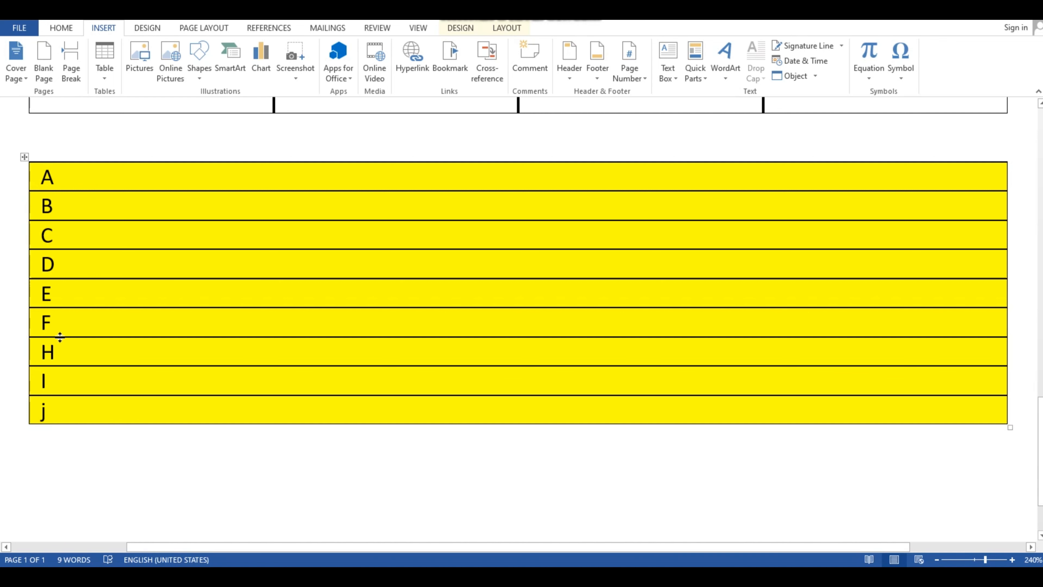
- Insert a row between rows F and H of the yellow table and enter G in it
{"action": "mouse_move", "coordinate": [18, 350]}
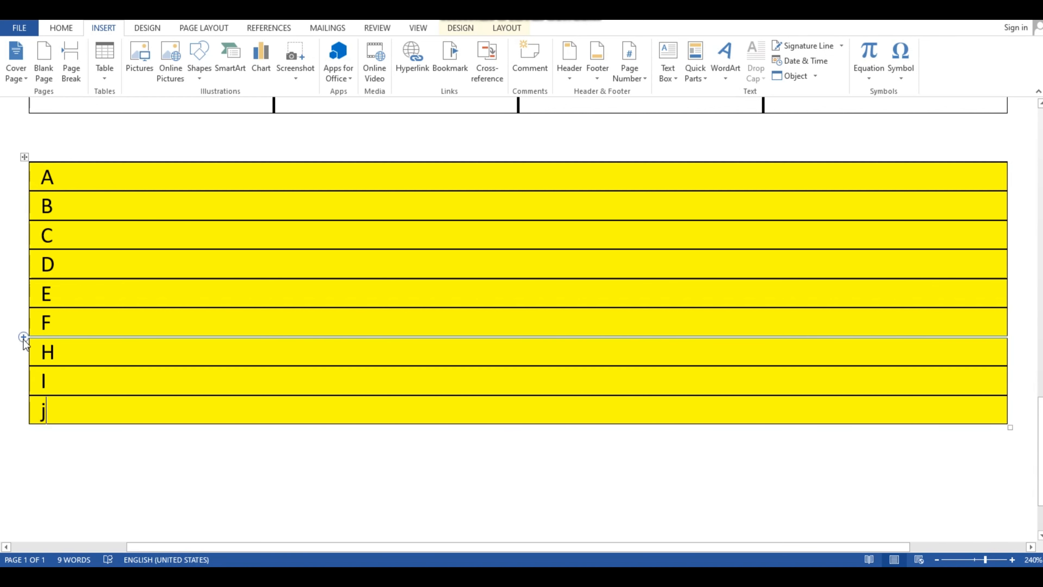
{"action": "left_click", "coordinate": [23, 338]}
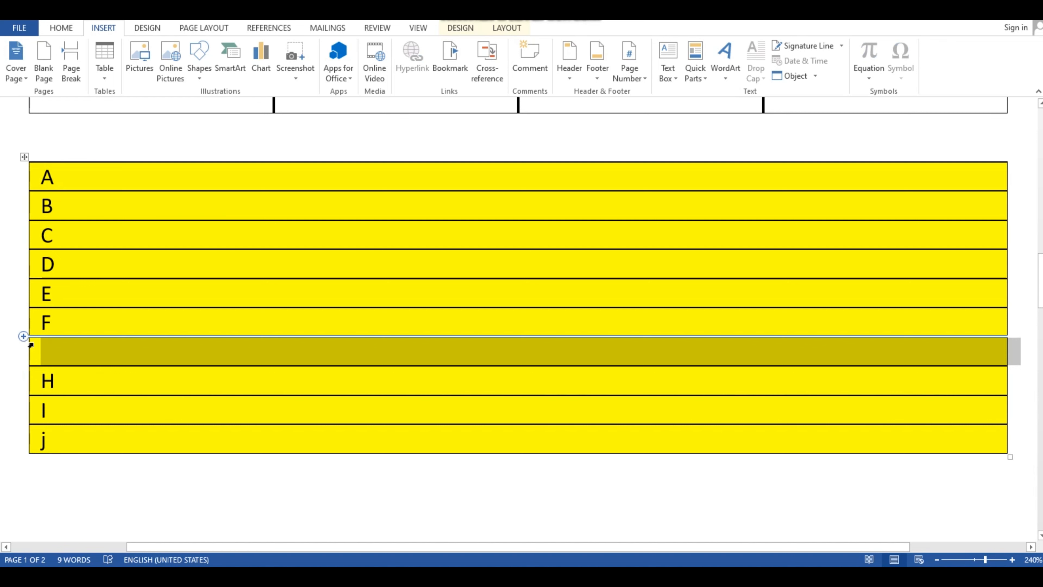
{"action": "left_click", "coordinate": [67, 382]}
{"action": "left_click", "coordinate": [56, 353]}
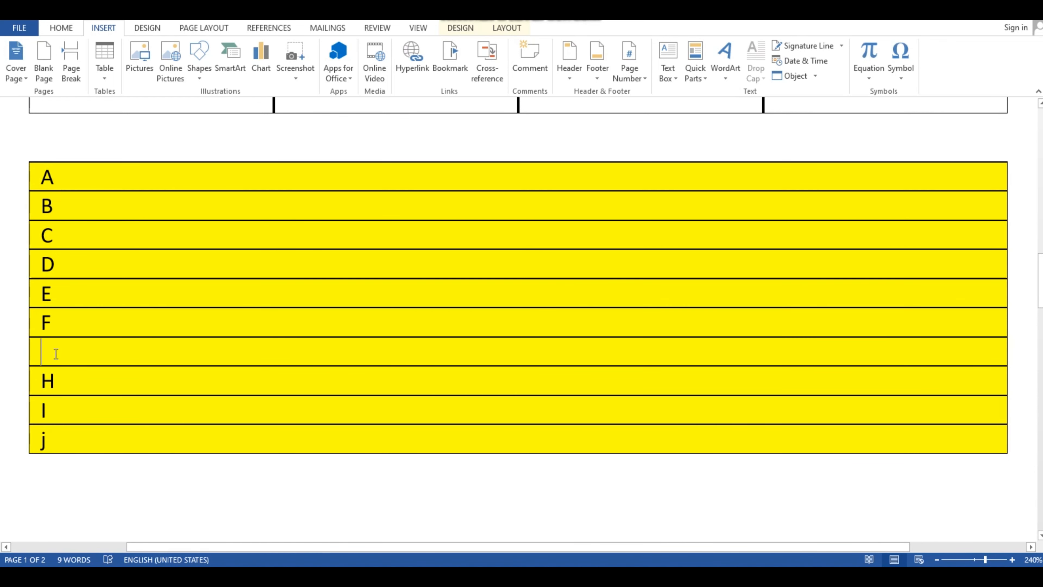
{"action": "type", "text": "g"}
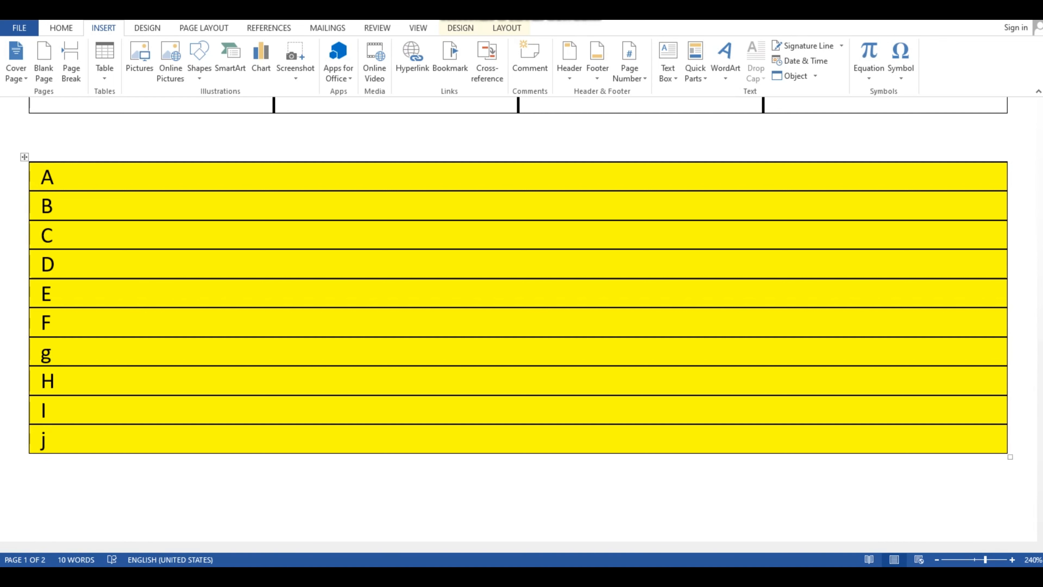
{"action": "key", "text": "BackSpace"}
{"action": "type", "text": "G"}
{"action": "key", "text": "Down"}
{"action": "key", "text": "Down"}
{"action": "key", "text": "Down"}
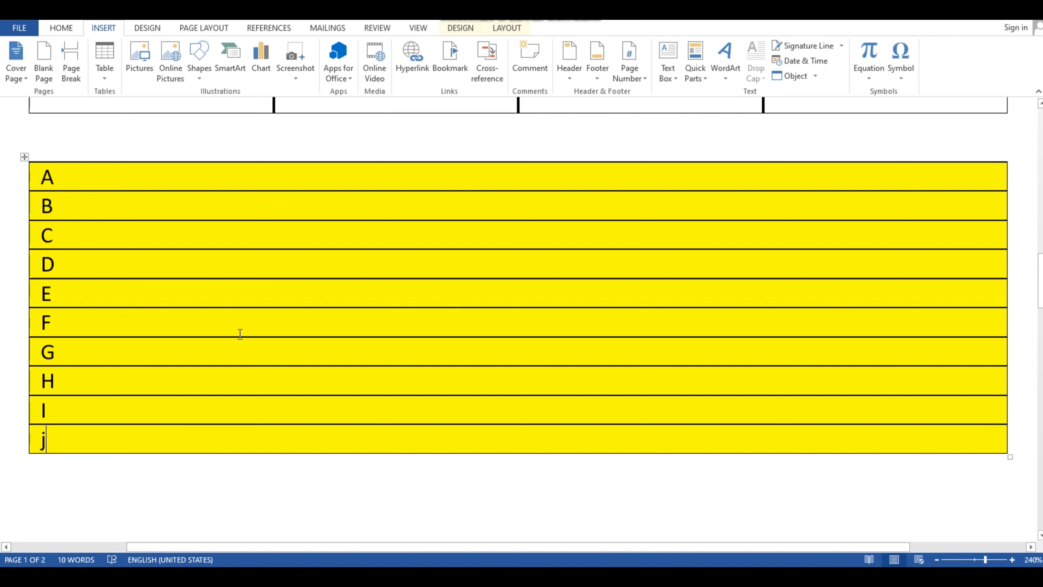
{"action": "left_click", "coordinate": [192, 288]}
{"action": "left_click", "coordinate": [105, 68]}
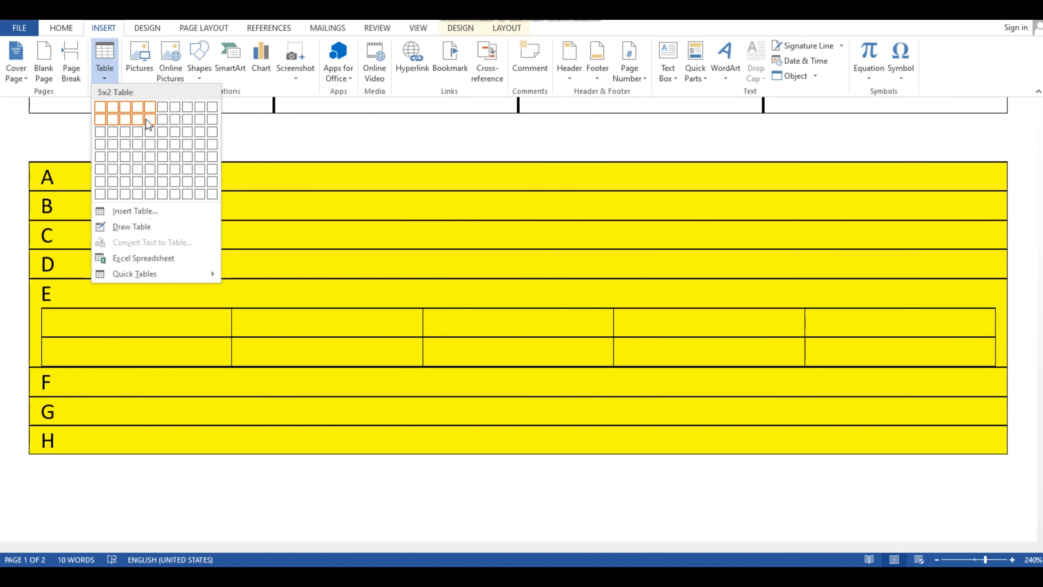
{"action": "left_click", "coordinate": [149, 311]}
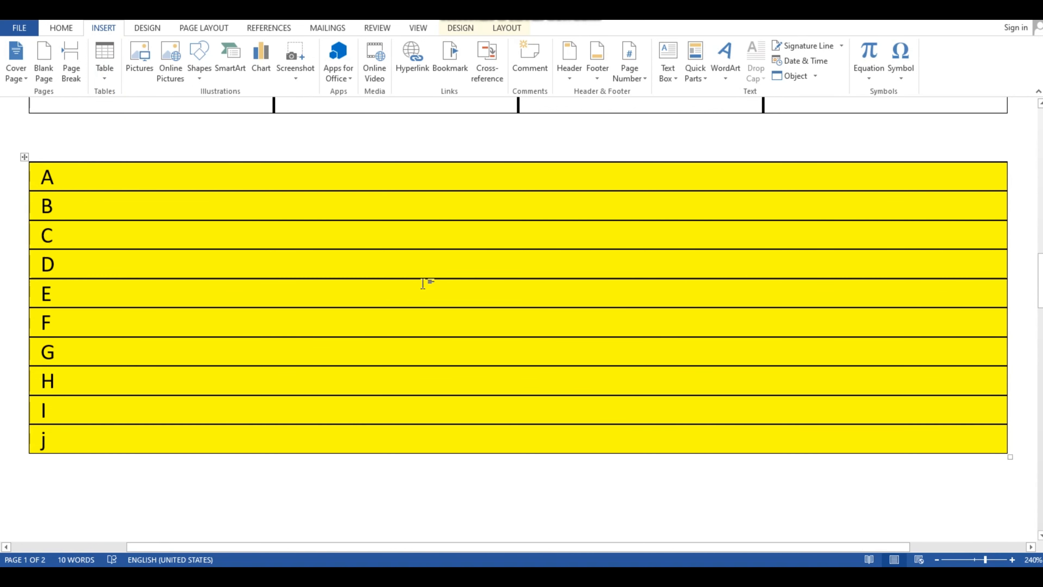
- Split the cell in row E of the yellow table into 4 columns and 1 row
{"action": "right_click", "coordinate": [152, 292]}
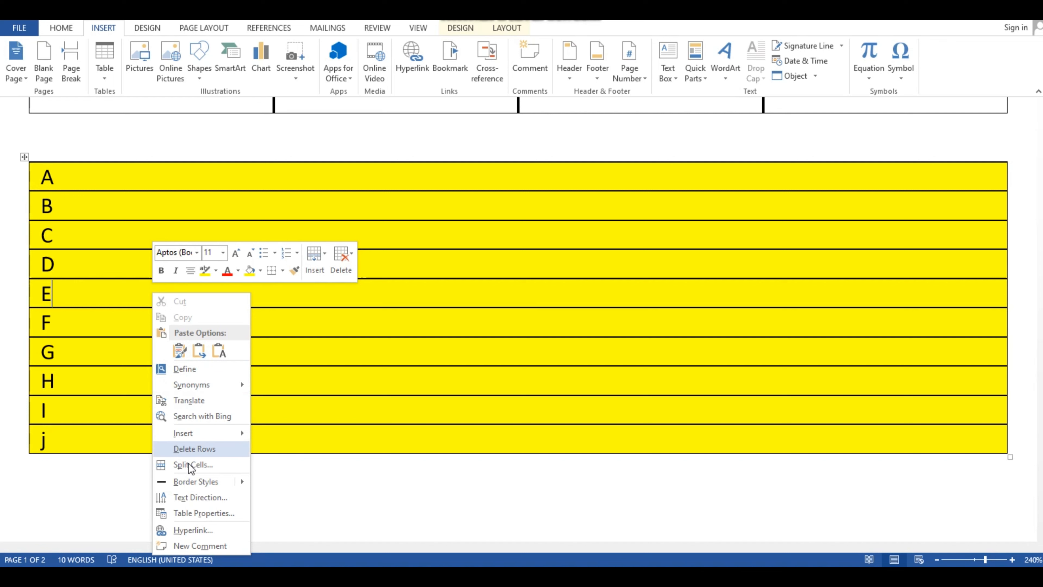
{"action": "left_click", "coordinate": [213, 468]}
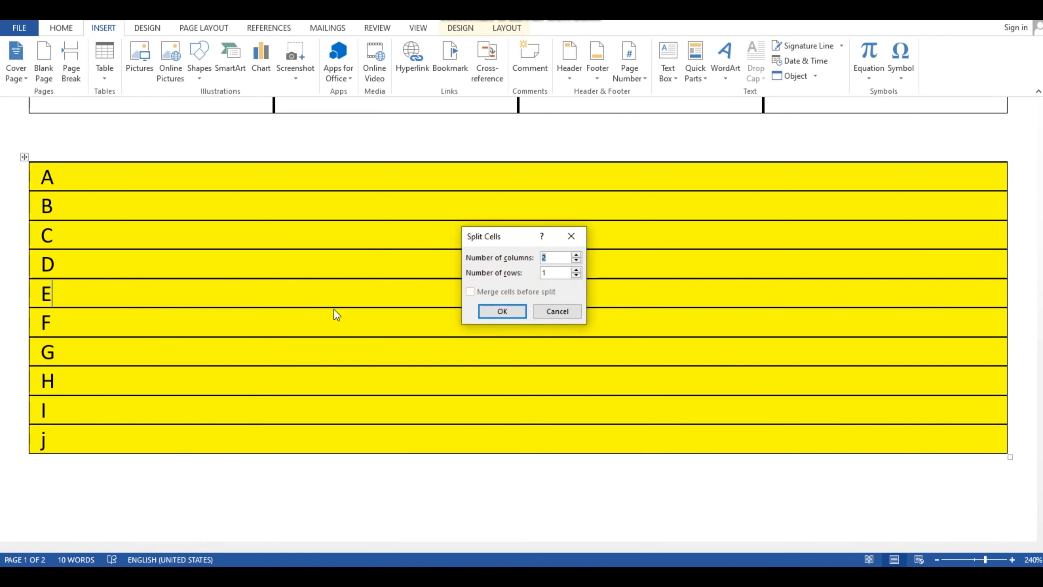
{"action": "left_click_drag", "start_coordinate": [510, 243], "coordinate": [507, 238]}
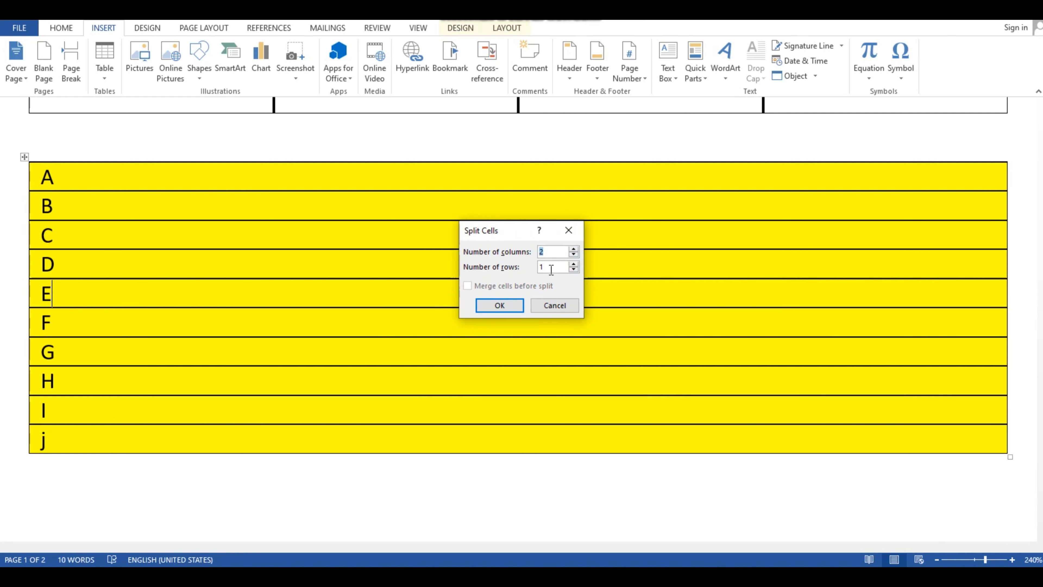
{"action": "key", "text": "BackSpace"}
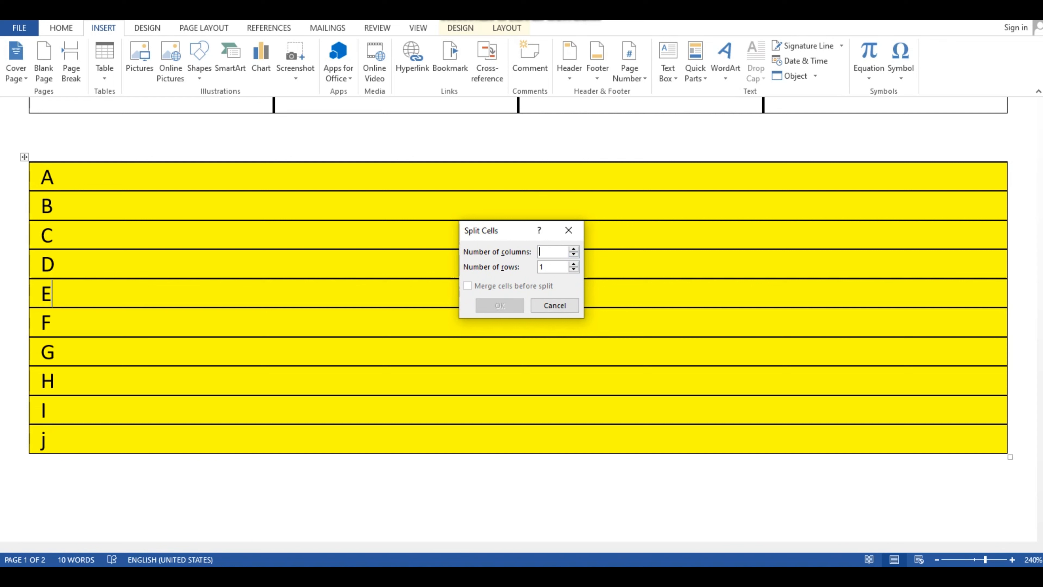
{"action": "type", "text": "4"}
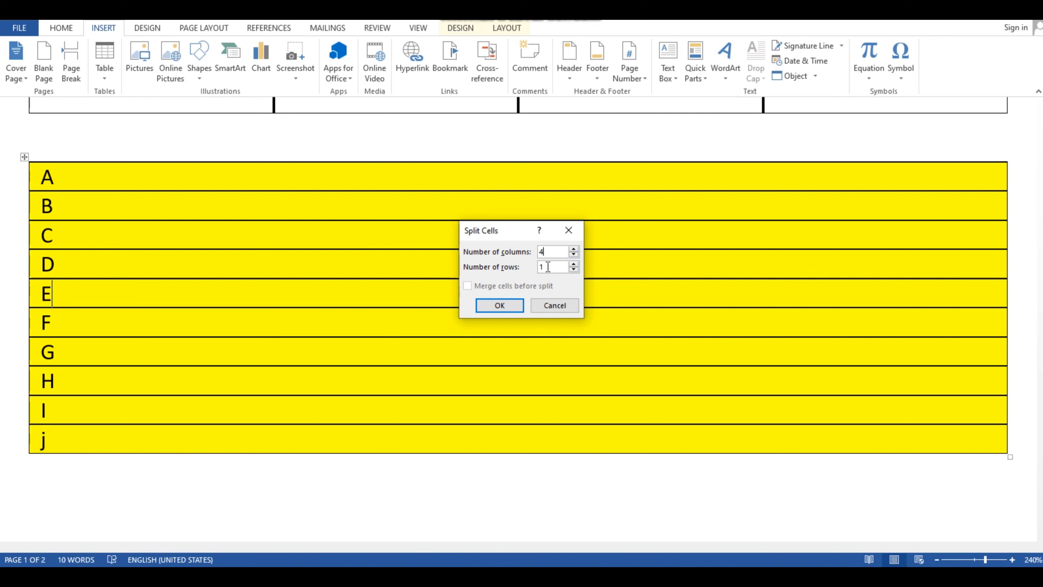
{"action": "left_click", "coordinate": [500, 305]}
{"action": "left_click", "coordinate": [546, 380]}
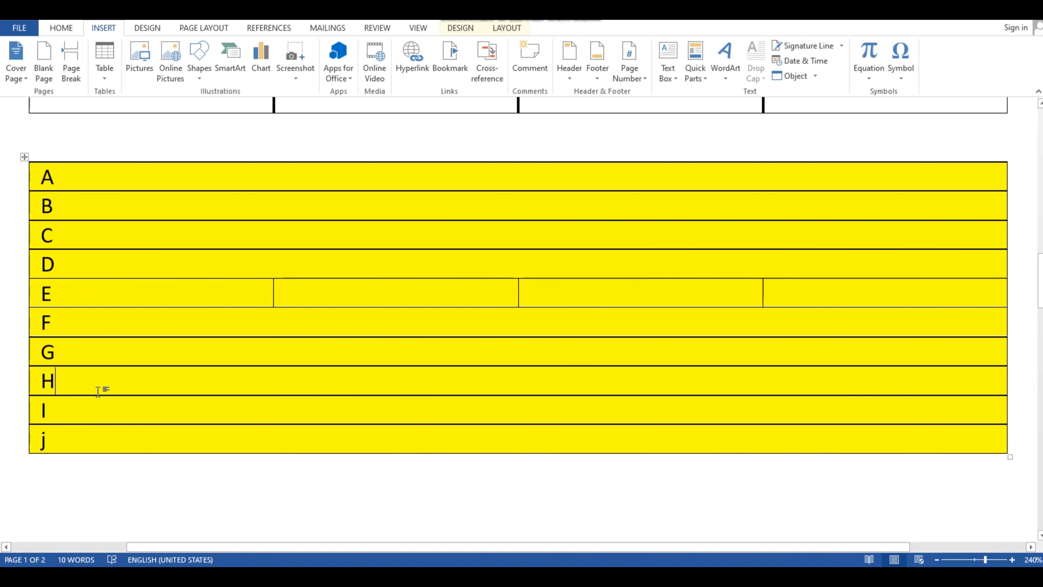
- Split the cell in row G of the yellow table into 6 columns and 1 row
{"action": "left_click", "coordinate": [115, 352]}
{"action": "right_click", "coordinate": [237, 349]}
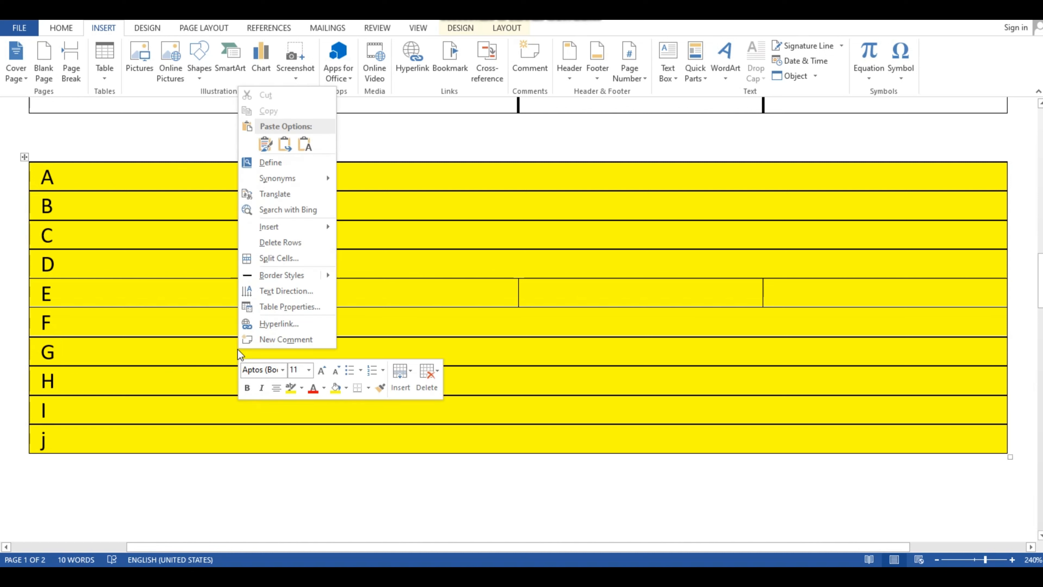
{"action": "mouse_move", "coordinate": [272, 267]}
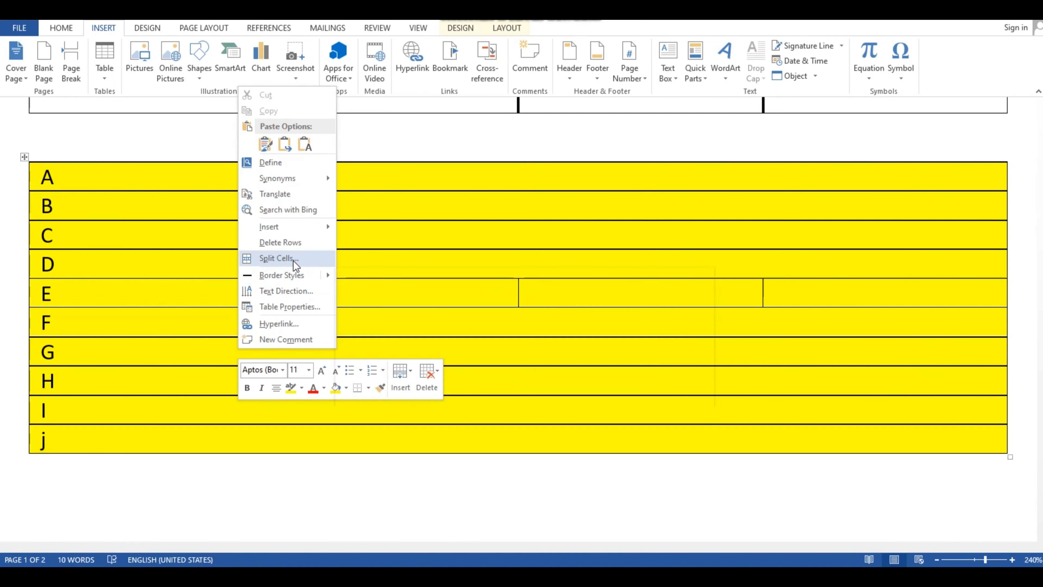
{"action": "left_click", "coordinate": [303, 259]}
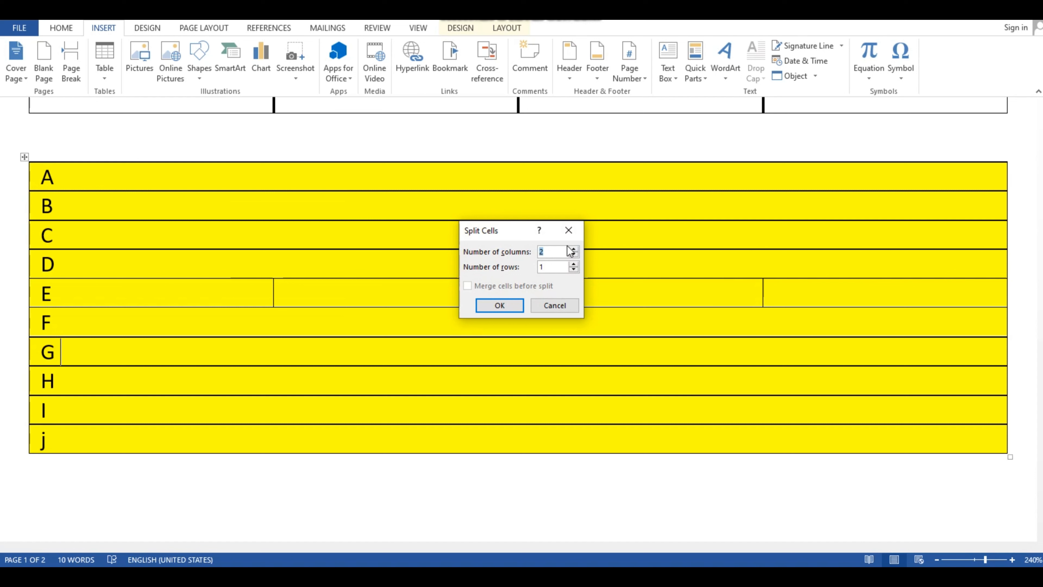
{"action": "key", "text": "BackSpace"}
{"action": "type", "text": "6"}
{"action": "key", "text": "Return"}
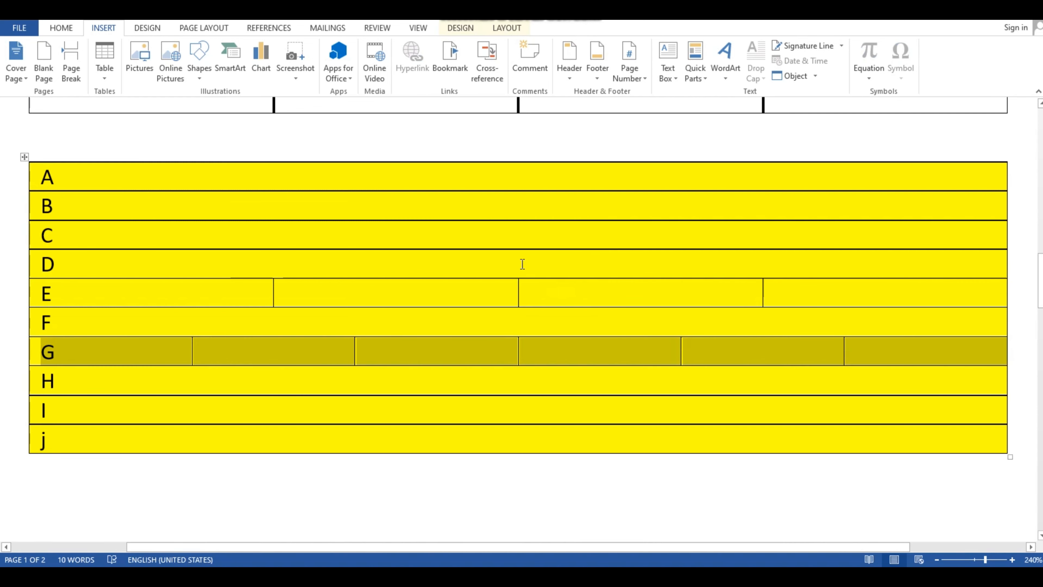
{"action": "left_click", "coordinate": [304, 419]}
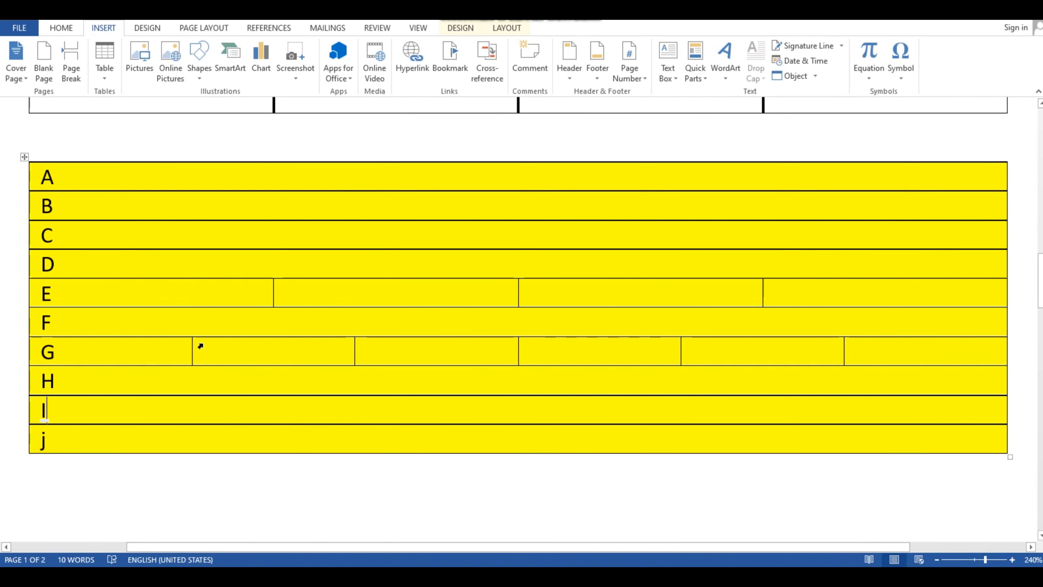
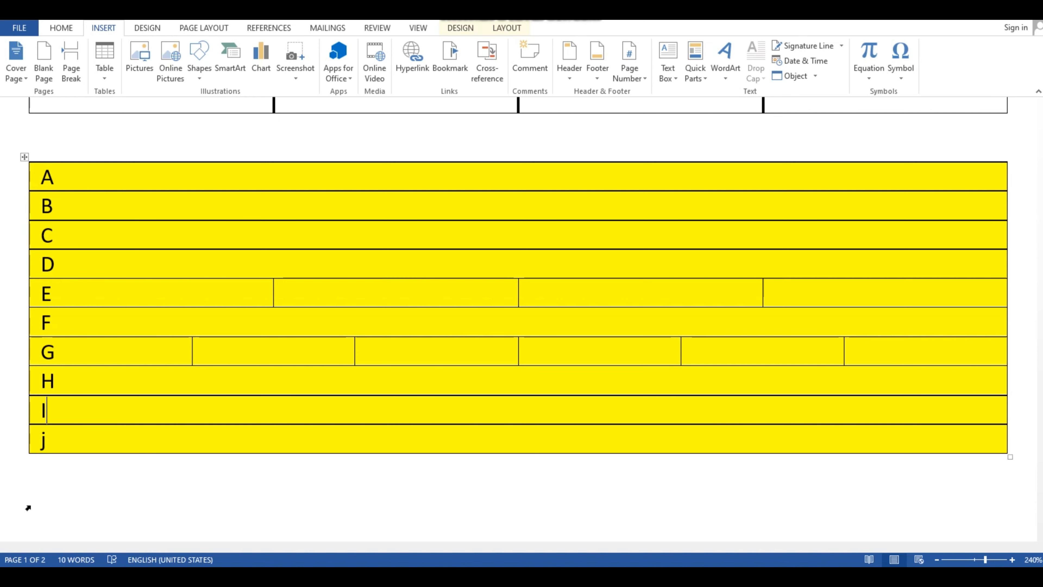
- Insert a table with four columns and three rows on page 2 and place the cursor directly below it
{"action": "scroll", "coordinate": [31, 505], "scroll_direction": "down", "scroll_amount": 10}
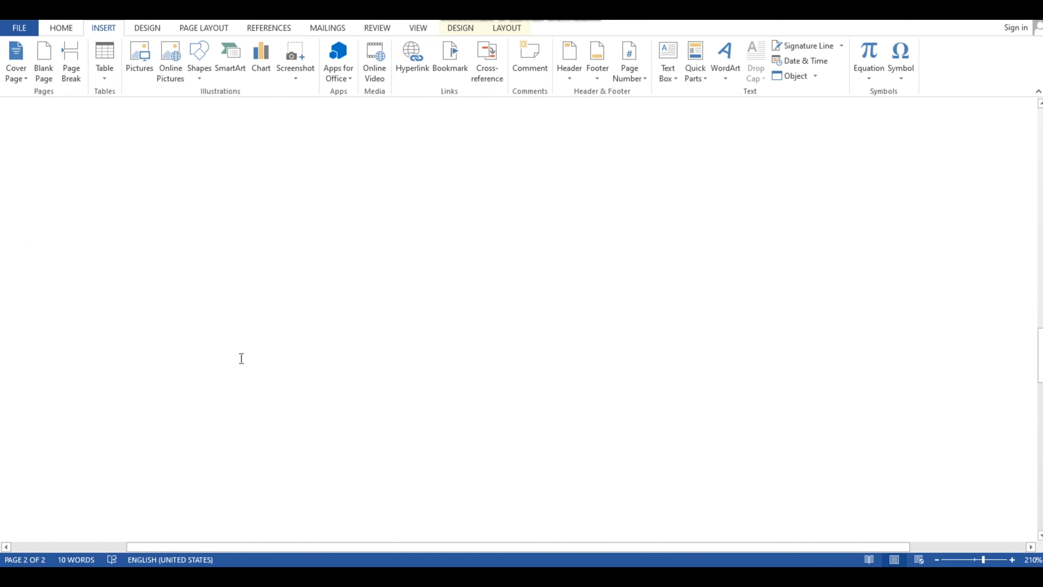
{"action": "scroll", "coordinate": [242, 358], "scroll_direction": "down", "scroll_amount": 2}
{"action": "scroll", "coordinate": [240, 370], "scroll_direction": "up", "scroll_amount": 3}
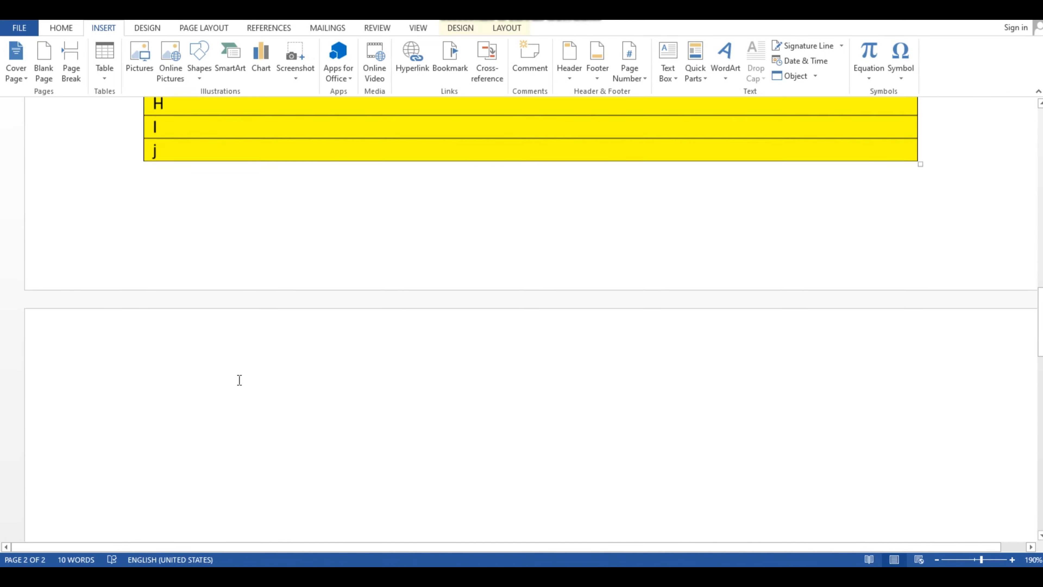
{"action": "scroll", "coordinate": [237, 381], "scroll_direction": "down", "scroll_amount": 2}
{"action": "left_click", "coordinate": [144, 322]}
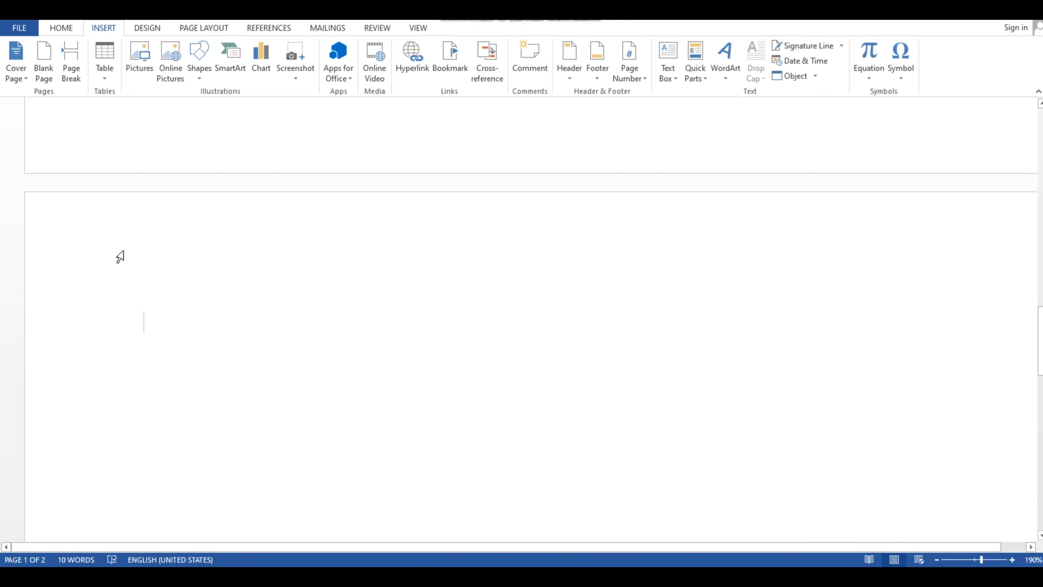
{"action": "left_click", "coordinate": [97, 71]}
{"action": "left_click", "coordinate": [221, 335]}
{"action": "left_click", "coordinate": [102, 68]}
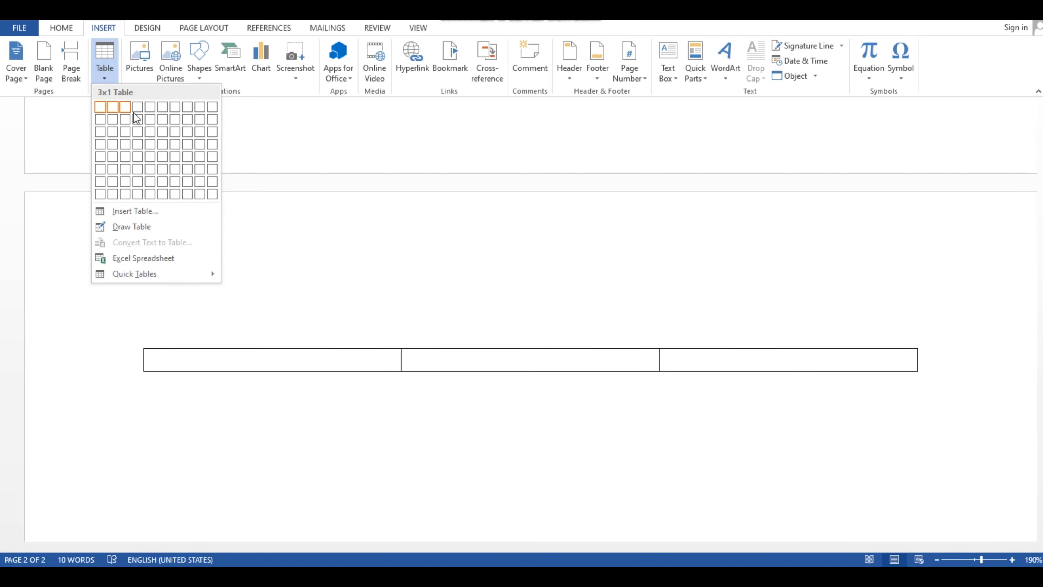
{"action": "left_click", "coordinate": [137, 132]}
{"action": "left_click", "coordinate": [976, 426]}
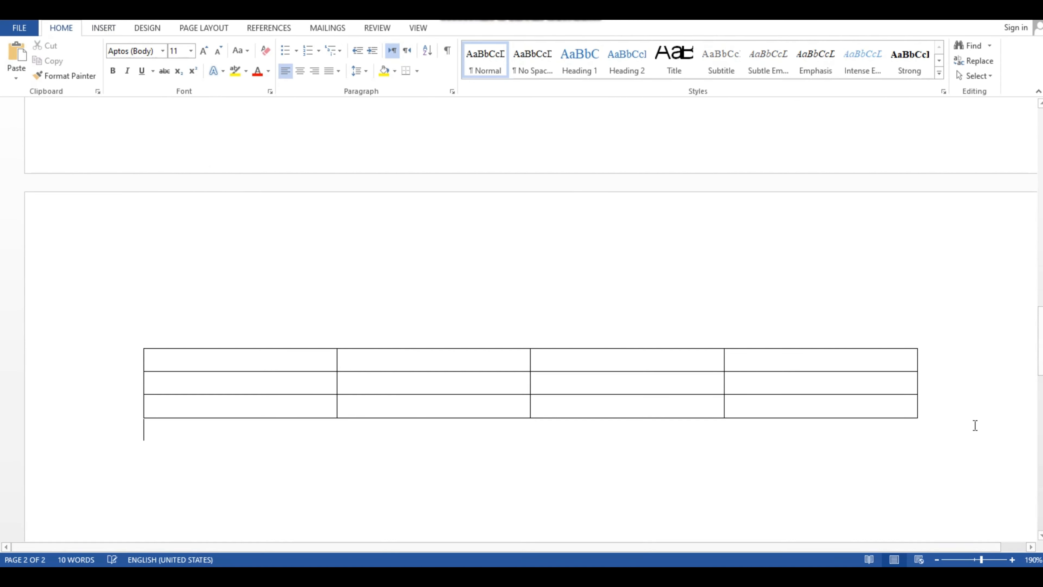
- Enlarge the page 2 table so its three rows are much taller and its width extends slightly past the original, placing the cursor below it
{"action": "scroll", "coordinate": [975, 426], "scroll_direction": "down", "scroll_amount": 1}
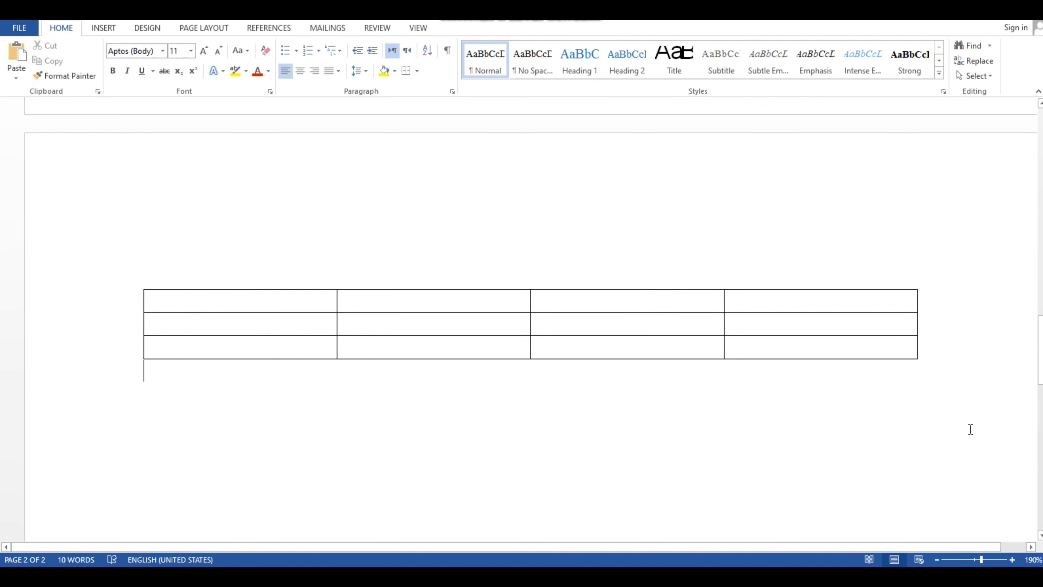
{"action": "scroll", "coordinate": [970, 428], "scroll_direction": "up", "scroll_amount": 1, "text": "ctrl"}
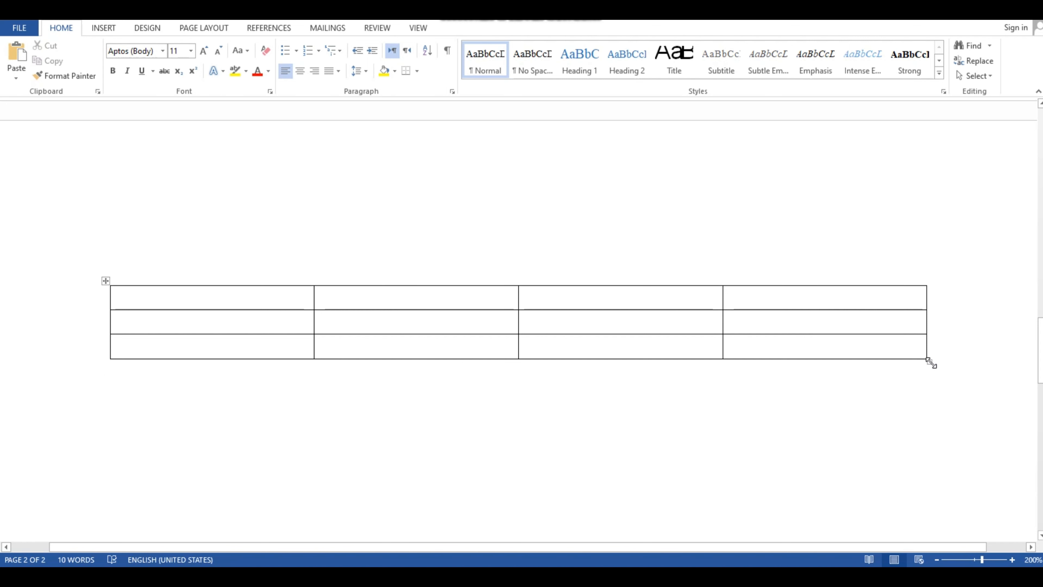
{"action": "left_click_drag", "start_coordinate": [931, 363], "coordinate": [933, 497]}
{"action": "left_click_drag", "start_coordinate": [910, 447], "coordinate": [964, 504]}
{"action": "scroll", "coordinate": [964, 496], "scroll_direction": "down", "scroll_amount": 2}
{"action": "left_click", "coordinate": [945, 408]}
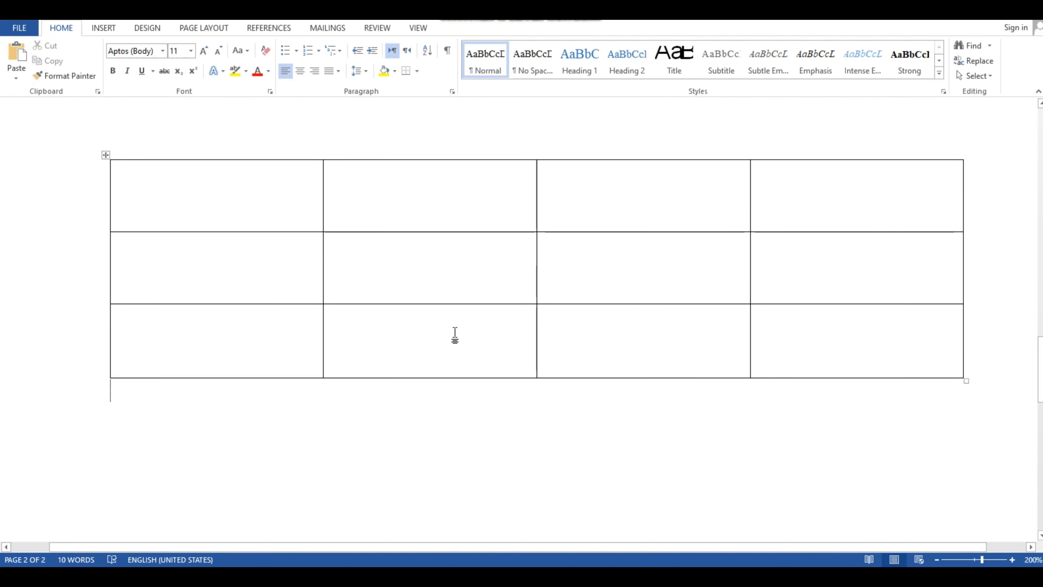
- Insert a table with four columns and two rows one blank line below the enlarged page 2 table
{"action": "scroll", "coordinate": [455, 335], "scroll_direction": "down", "scroll_amount": 3}
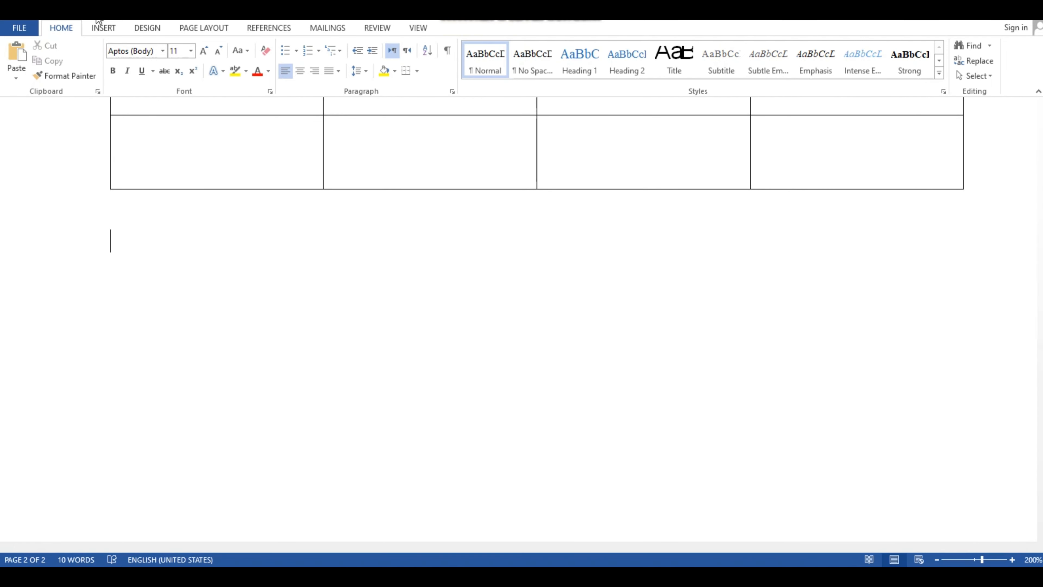
{"action": "left_click", "coordinate": [103, 28]}
{"action": "left_click", "coordinate": [105, 87]}
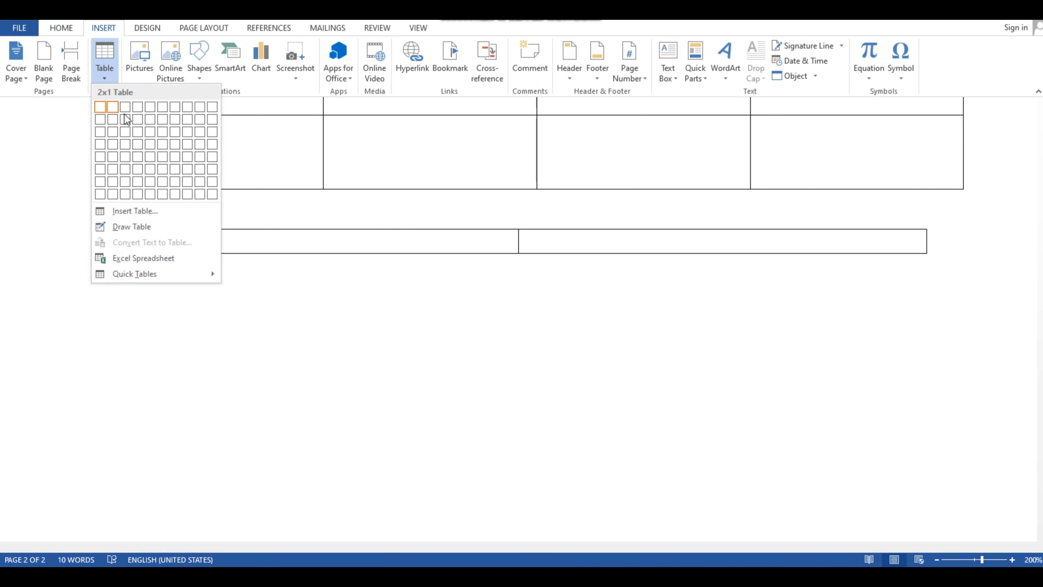
{"action": "left_click", "coordinate": [141, 120]}
{"action": "left_click", "coordinate": [208, 431]}
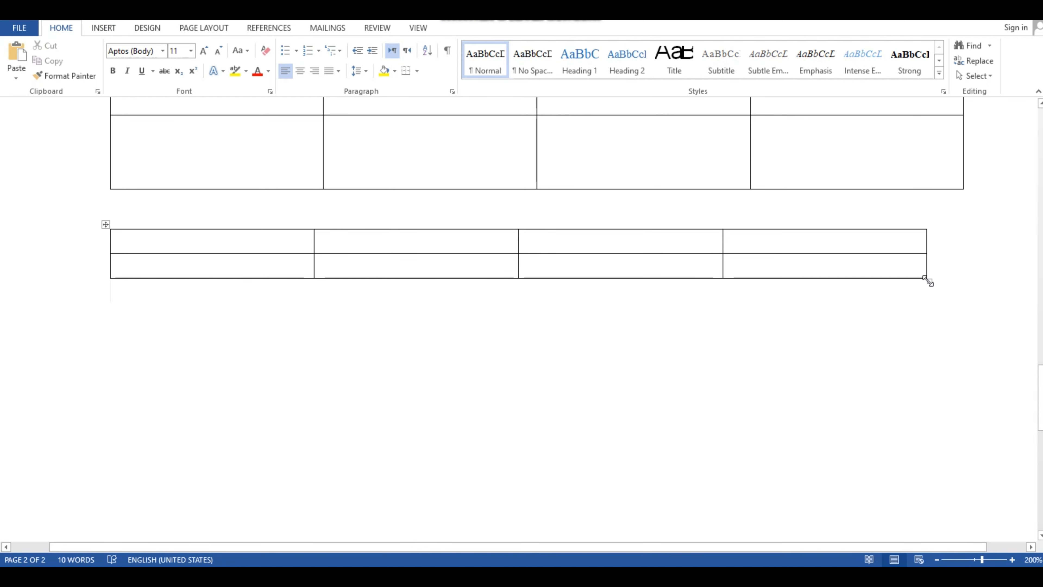
- Enlarge the new two-row table to nearly the width of the table above with tall rows, and place the cursor below it
{"action": "left_click_drag", "start_coordinate": [928, 281], "coordinate": [959, 517]}
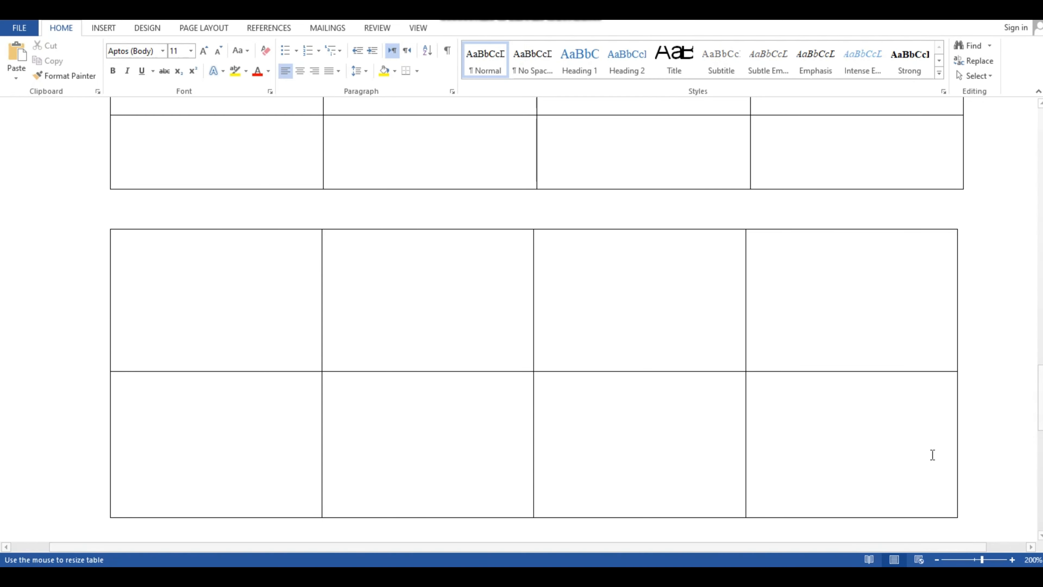
{"action": "scroll", "coordinate": [831, 384], "scroll_direction": "down", "scroll_amount": 3}
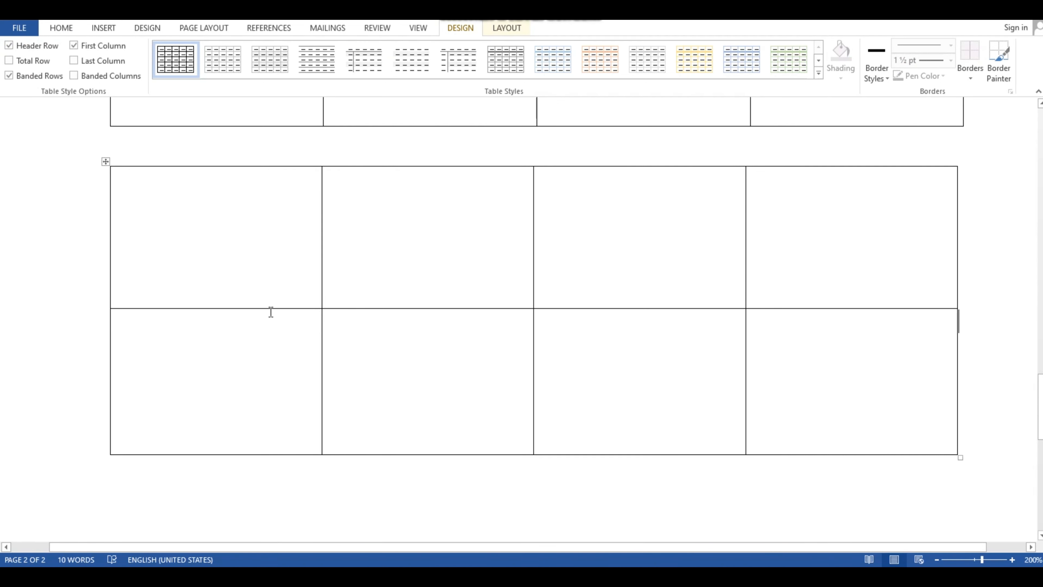
{"action": "left_click", "coordinate": [282, 511]}
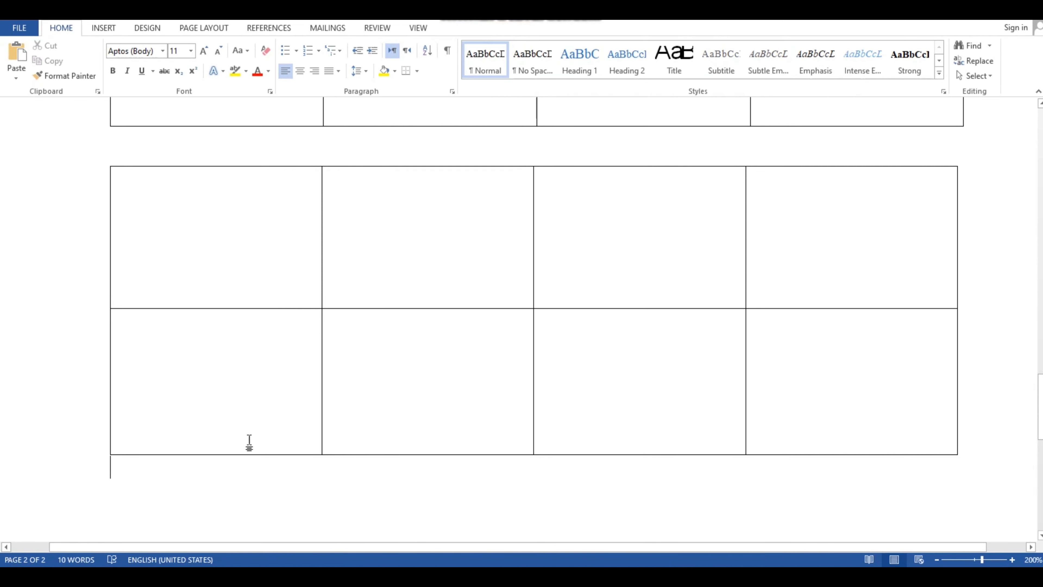
- Insert a row between the two rows of the lower table on page 2
{"action": "left_click", "coordinate": [198, 258]}
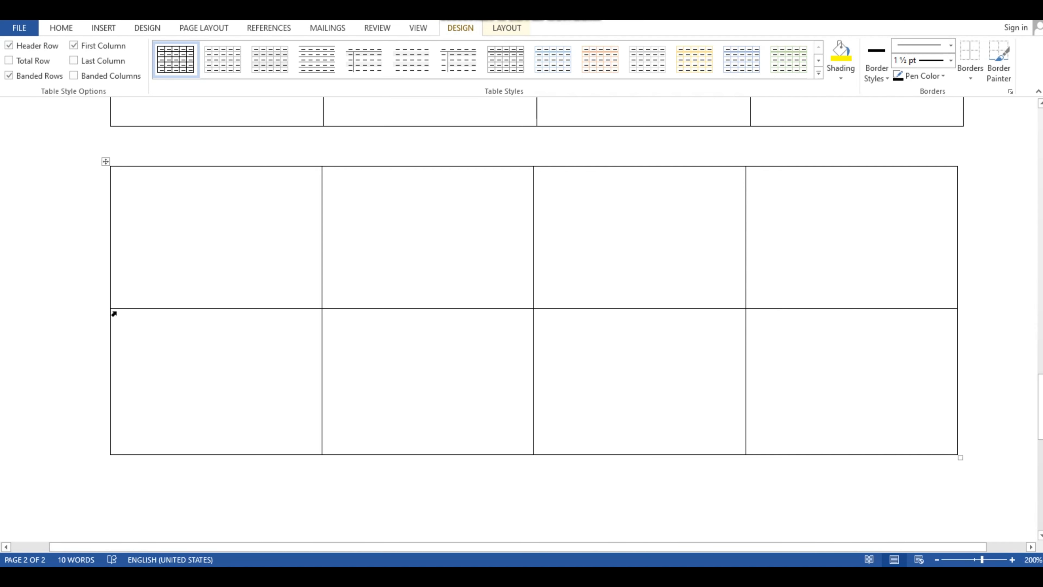
{"action": "left_click", "coordinate": [105, 309]}
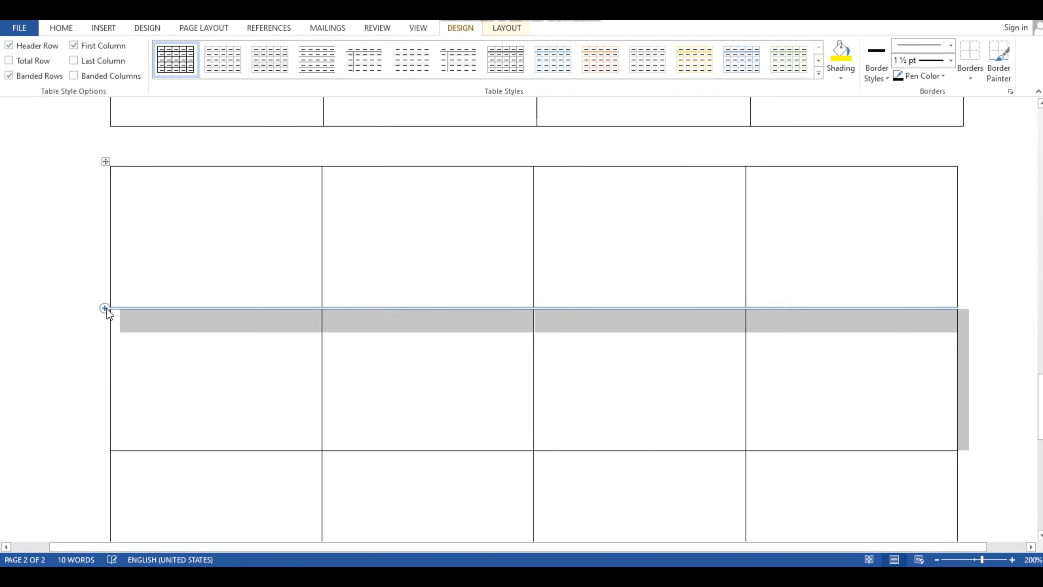
{"action": "left_click", "coordinate": [164, 396]}
- Shrink the lower three-row table proportionally to about three quarters of its width and two thirds of its height
{"action": "scroll", "coordinate": [466, 408], "scroll_direction": "down", "scroll_amount": 3}
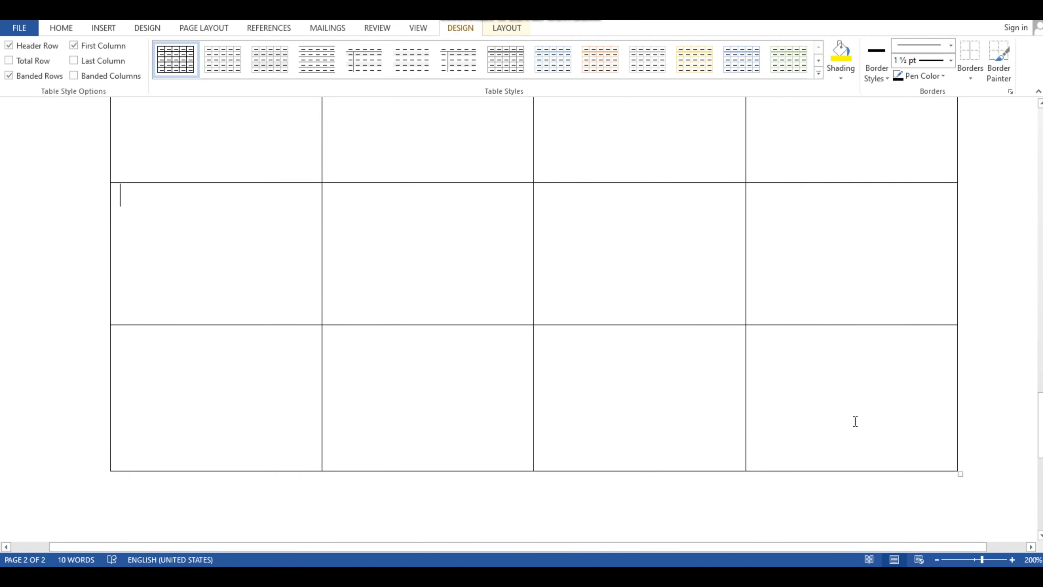
{"action": "scroll", "coordinate": [832, 413], "scroll_direction": "down", "scroll_amount": 5}
{"action": "scroll", "coordinate": [835, 413], "scroll_direction": "up", "scroll_amount": 1}
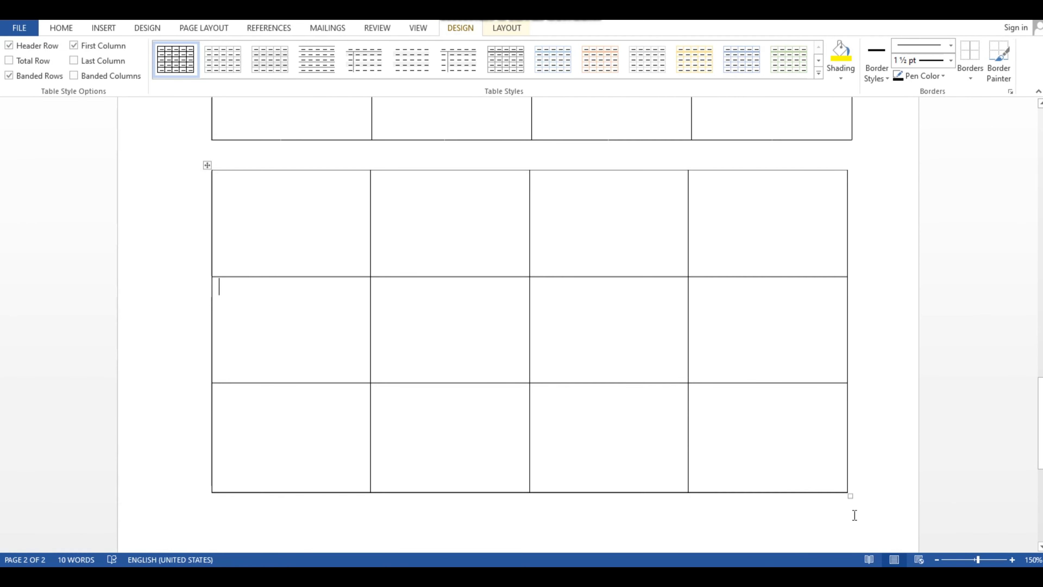
{"action": "left_click_drag", "start_coordinate": [850, 494], "coordinate": [704, 390]}
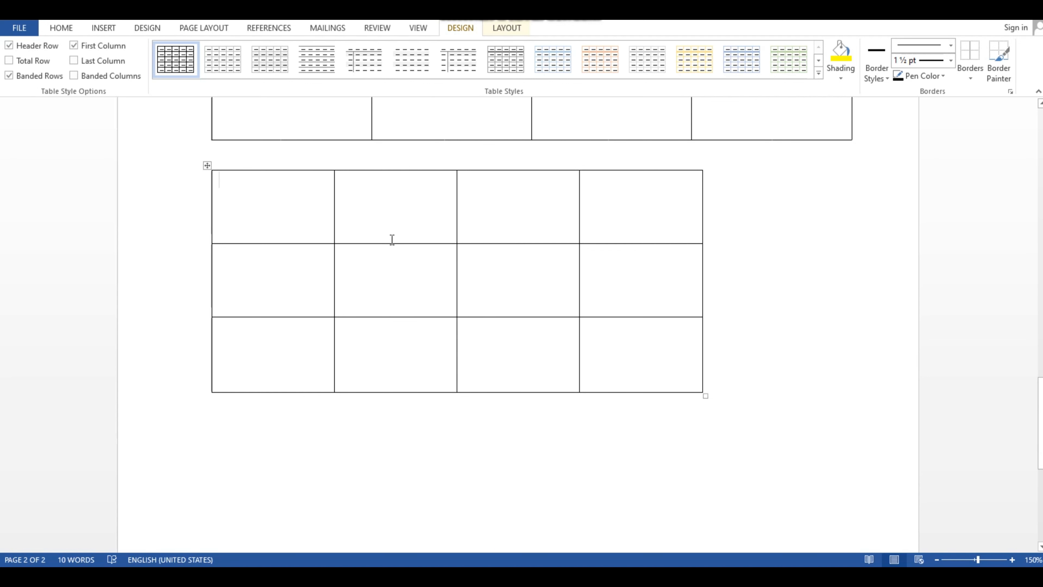
- Insert a column to the right of the second column in the lower table
{"action": "right_click", "coordinate": [384, 227]}
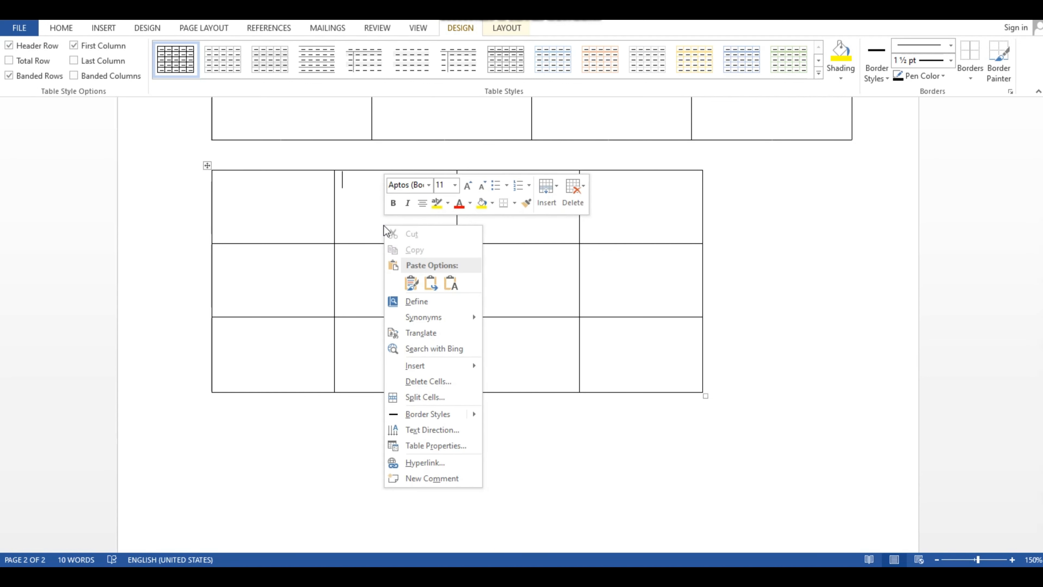
{"action": "mouse_move", "coordinate": [420, 372]}
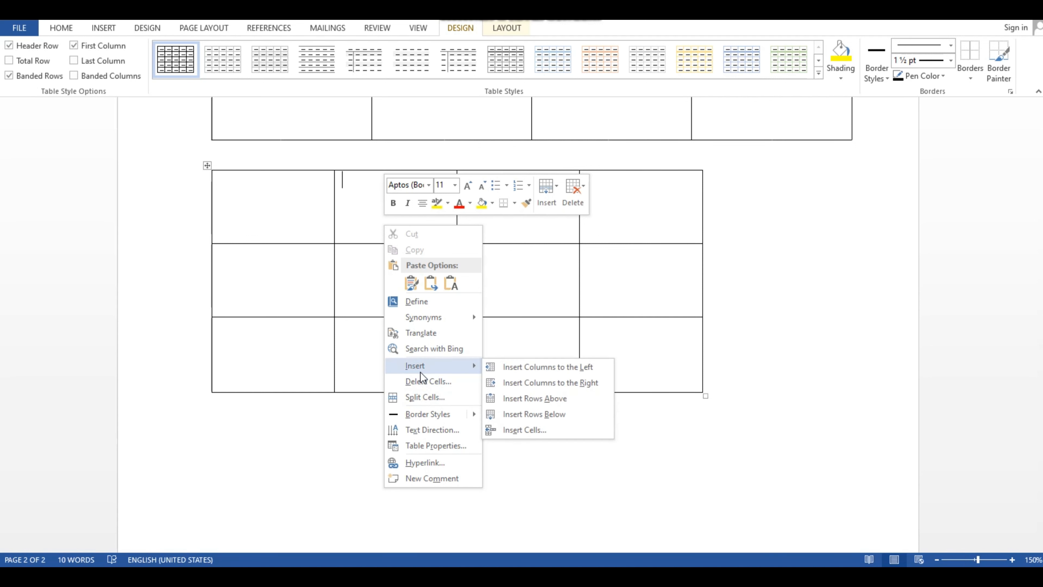
{"action": "left_click", "coordinate": [527, 384]}
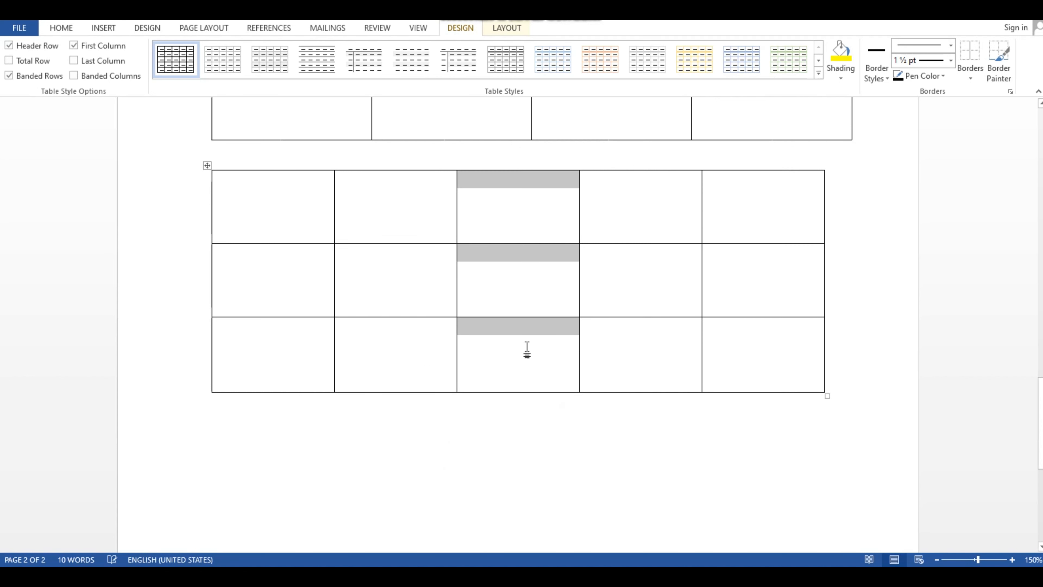
{"action": "left_click", "coordinate": [513, 183]}
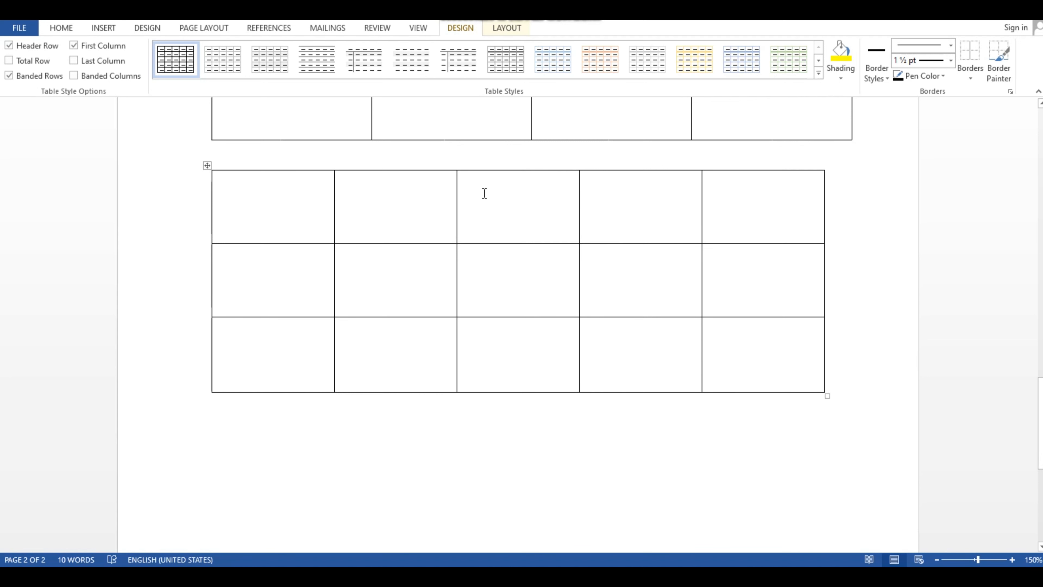
- Insert another column between the second and third columns of the lower table, and place the cursor below the table
{"action": "mouse_move", "coordinate": [453, 163]}
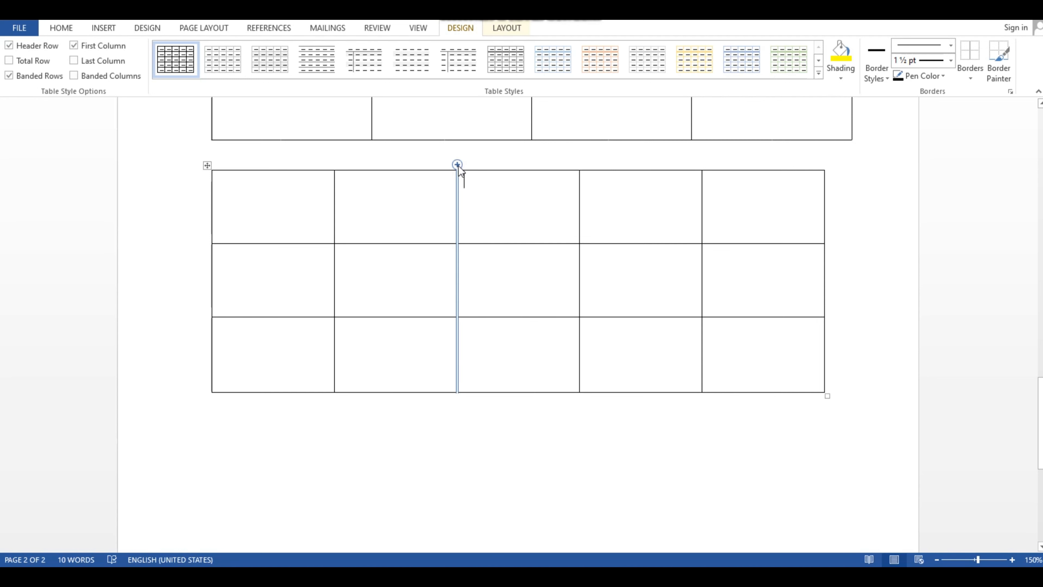
{"action": "left_click", "coordinate": [457, 164]}
{"action": "left_click", "coordinate": [478, 443]}
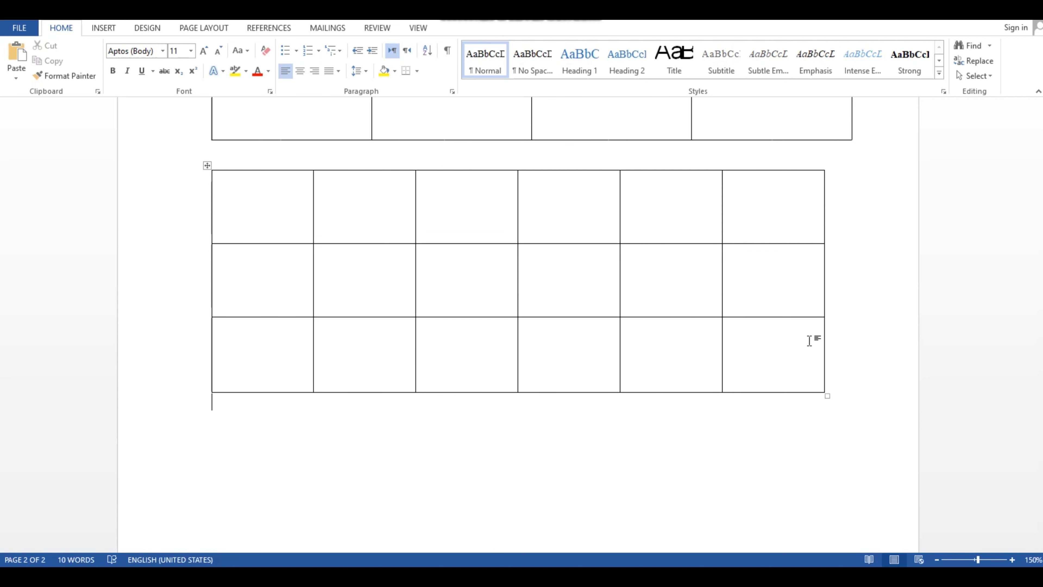
{"action": "scroll", "coordinate": [809, 340], "scroll_direction": "up", "scroll_amount": 15}
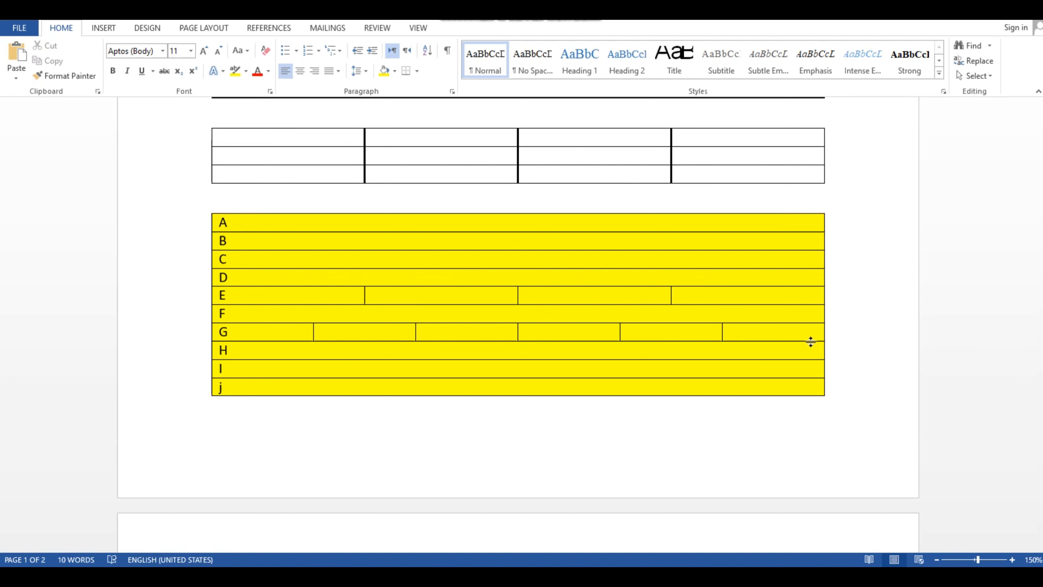
{"action": "scroll", "coordinate": [810, 342], "scroll_direction": "down", "scroll_amount": 8}
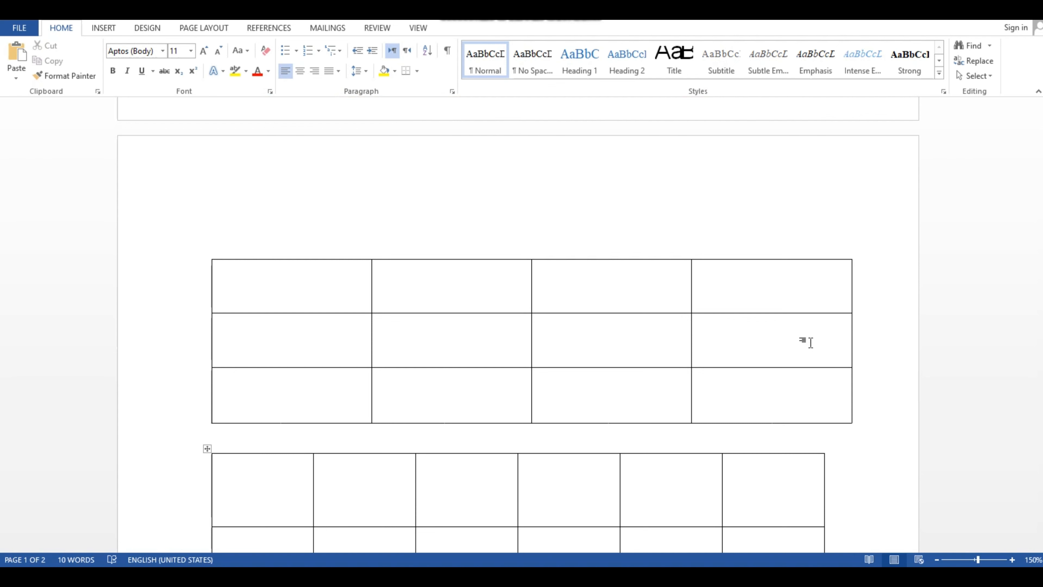
{"action": "scroll", "coordinate": [805, 342], "scroll_direction": "down", "scroll_amount": 3}
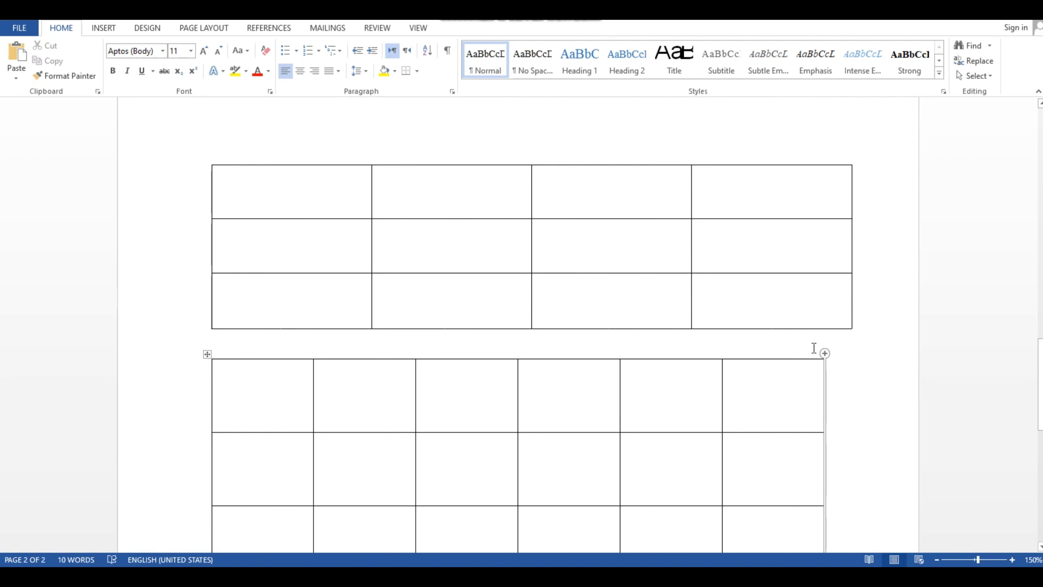